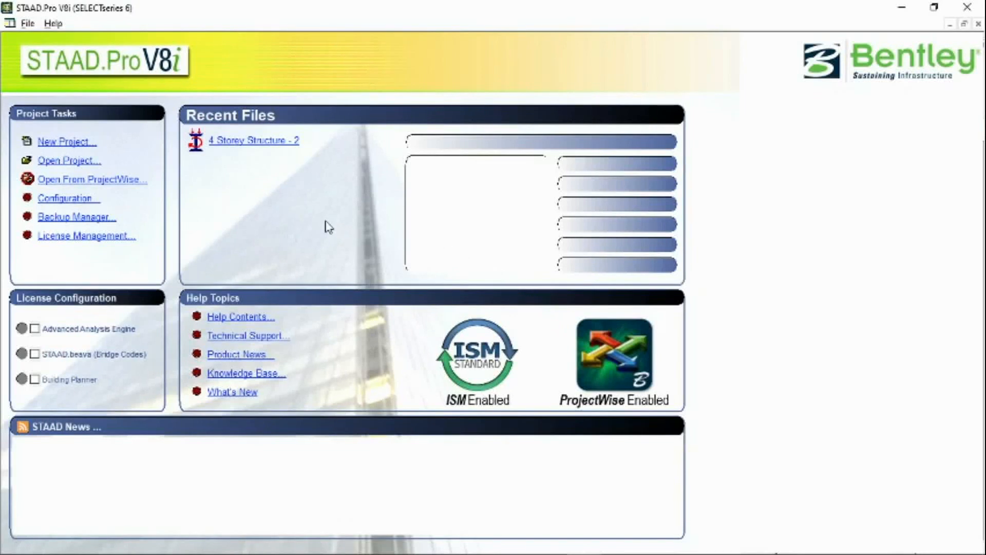
- Create a new Space model with the file name 4 Storey Structure and start it with the Add Beam option
left_click(79, 145)
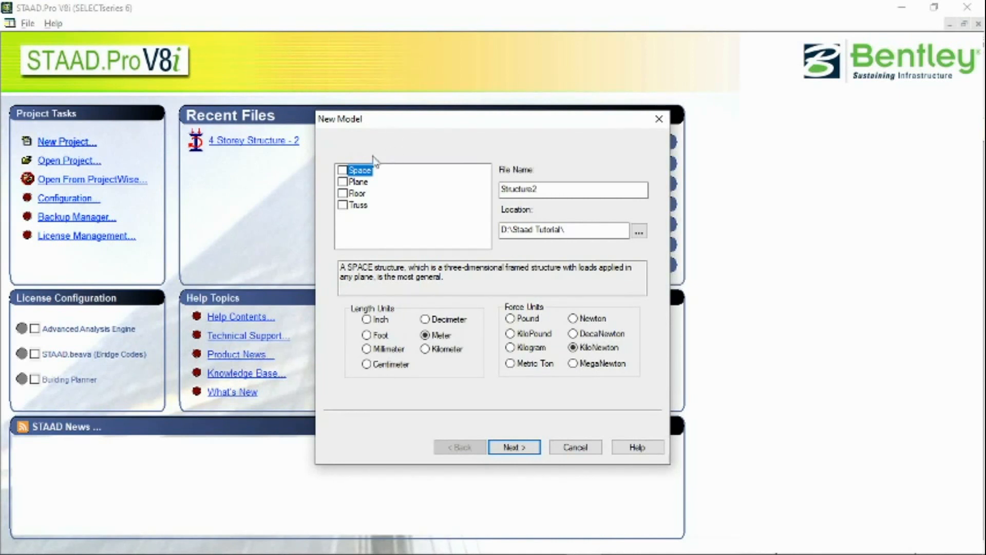
left_click(343, 170)
left_click(506, 190)
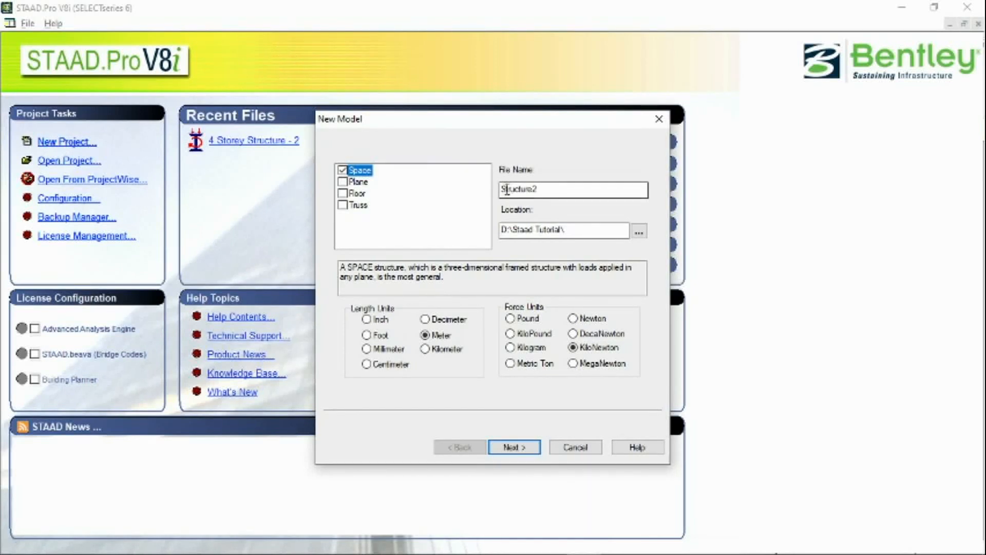
left_click(506, 190)
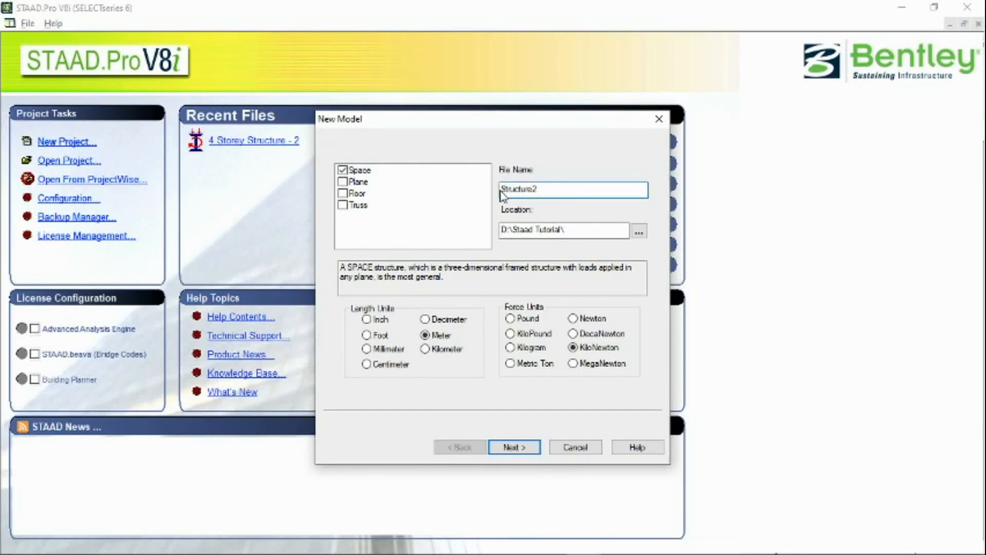
type("4 Storey")
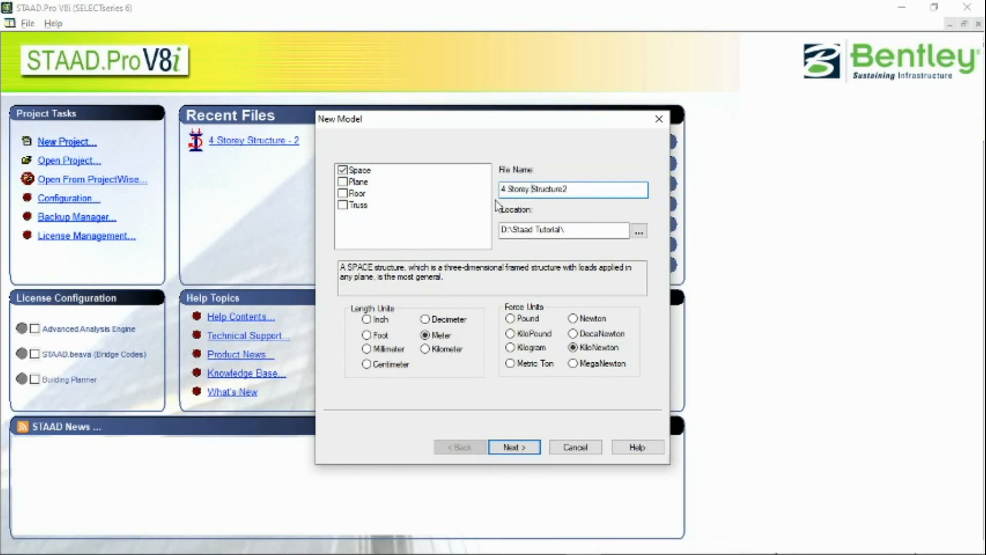
left_click(575, 190)
key("BackSpace")
left_click(516, 452)
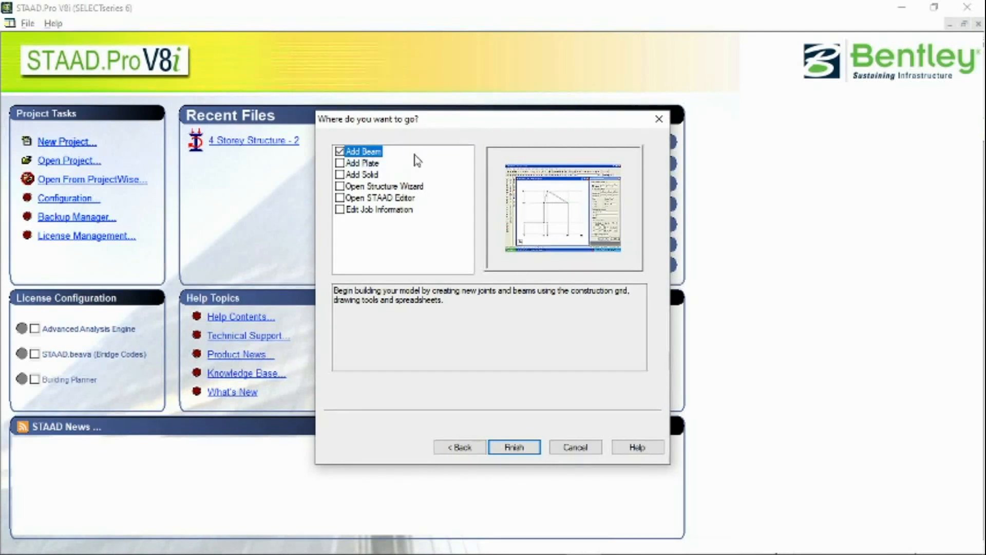
left_click(513, 447)
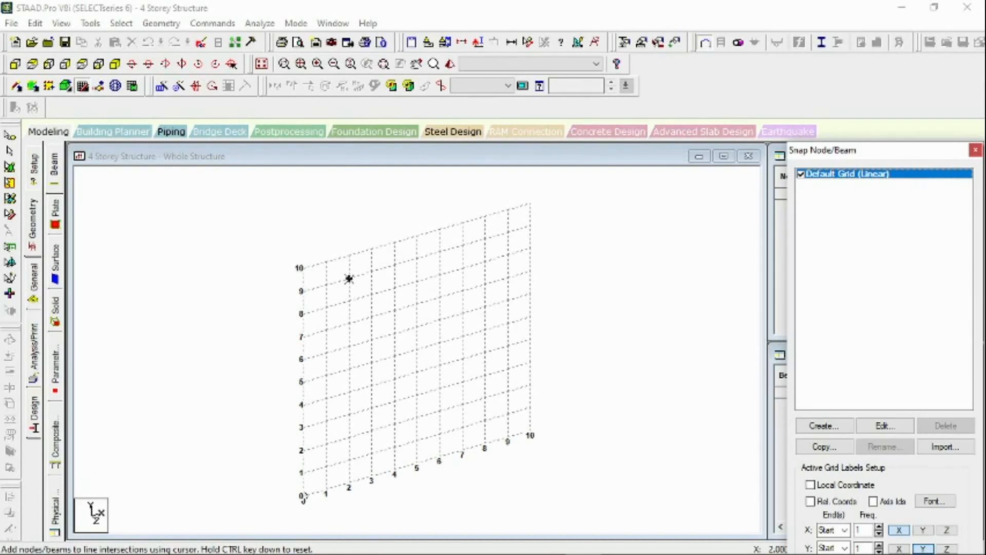
- Create a linear construction grid named Grid 01 in the X-Y plane
left_click_drag(864, 154, 815, 60)
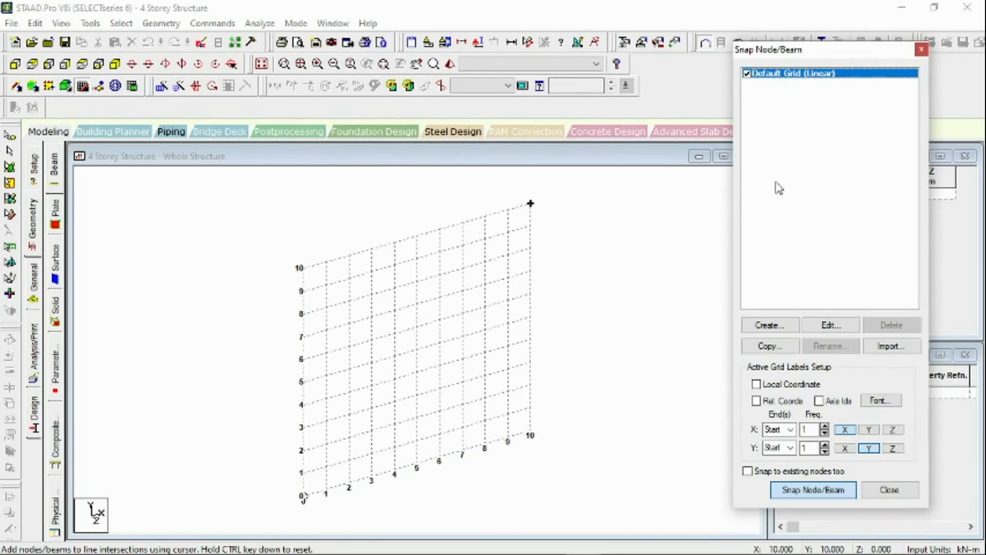
left_click(777, 329)
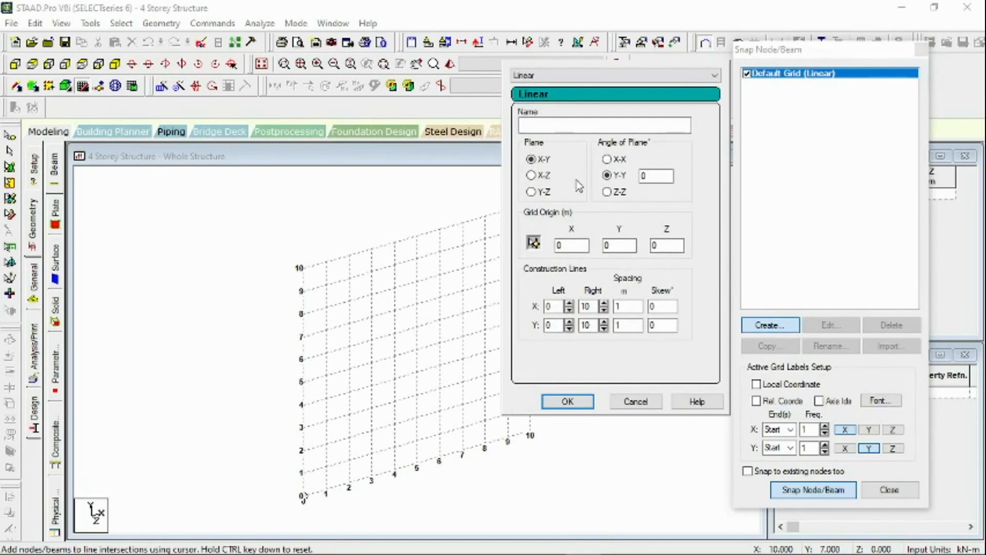
left_click(547, 126)
type("Grid 01")
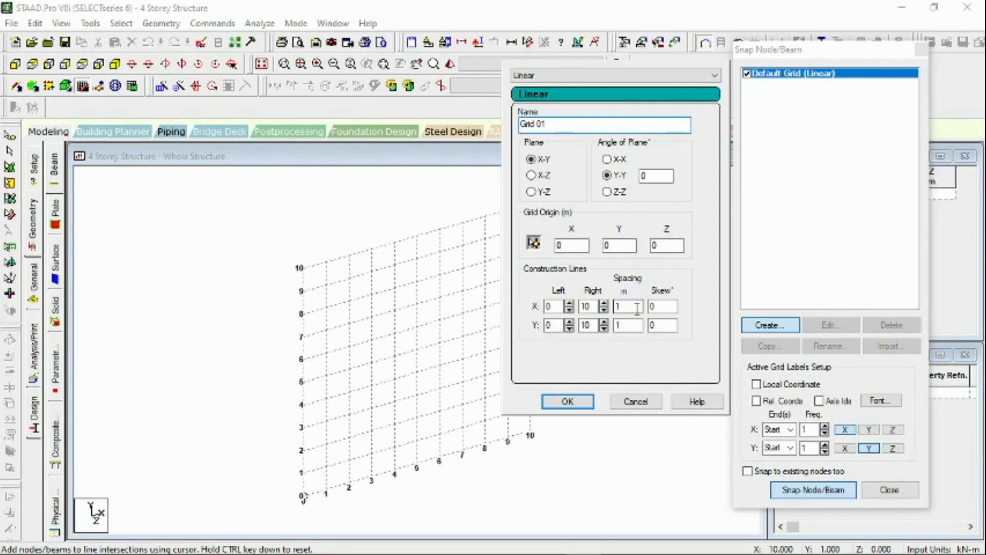
left_click(582, 404)
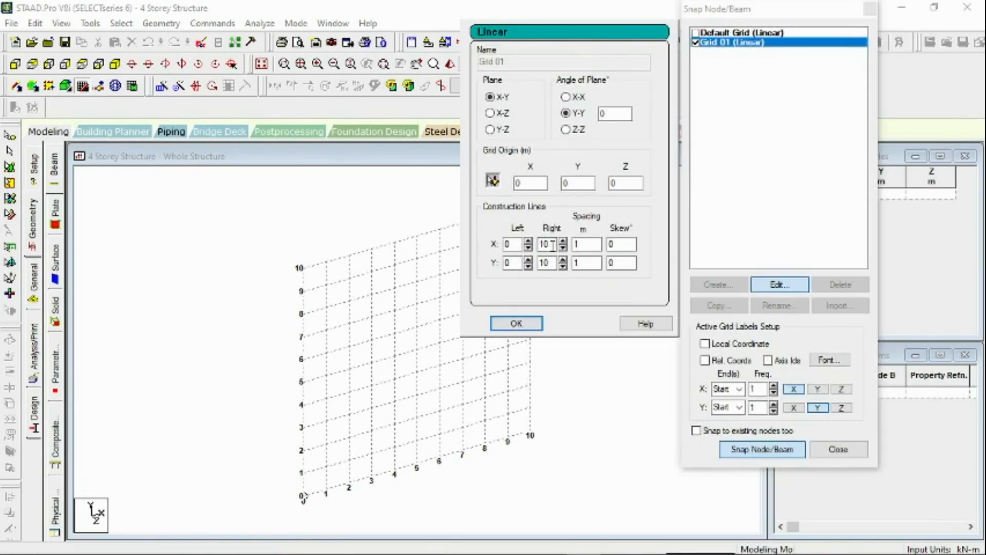
- Extend Grid 01 to 24 construction lines in X and 13 in Y
left_click_drag(552, 245, 532, 245)
type("24")
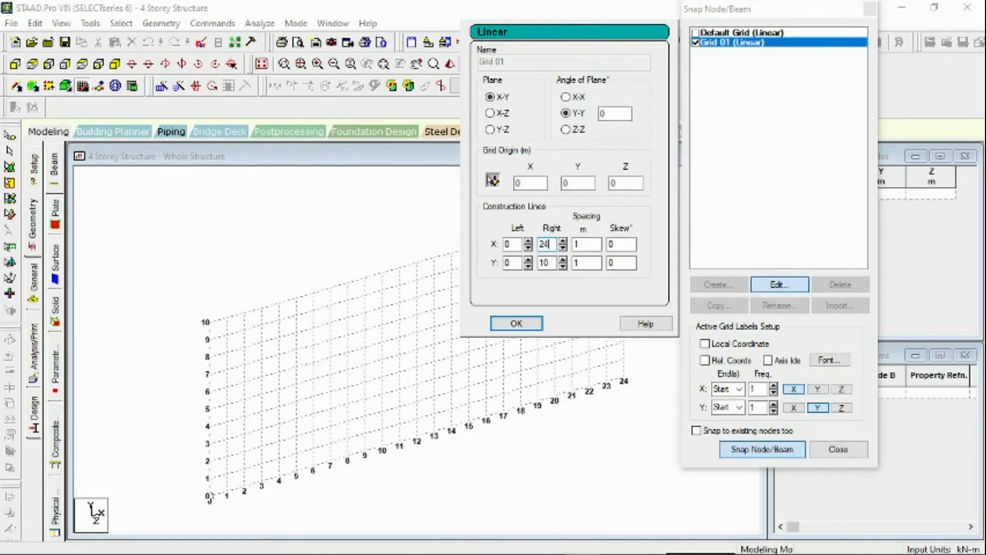
left_click_drag(552, 262, 541, 263)
type("13")
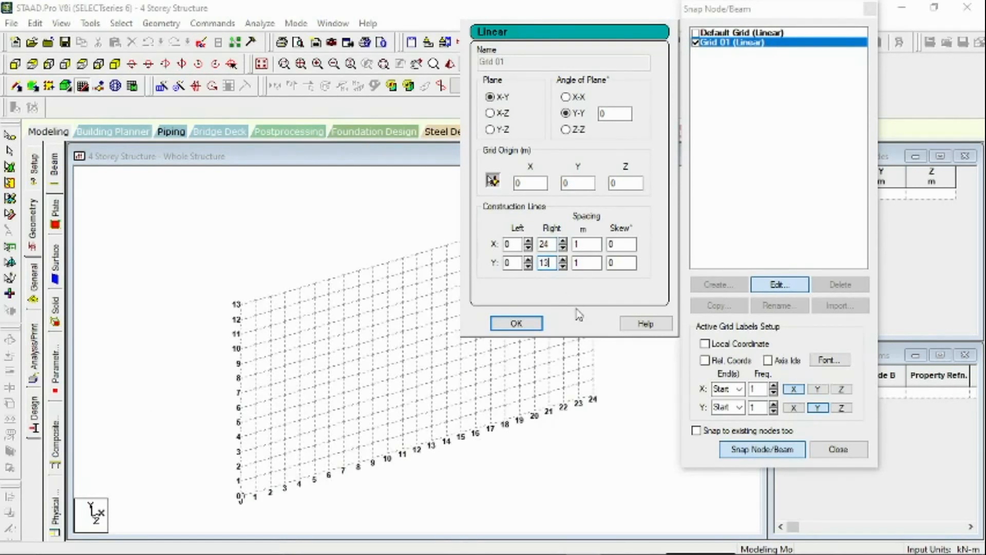
left_click(516, 323)
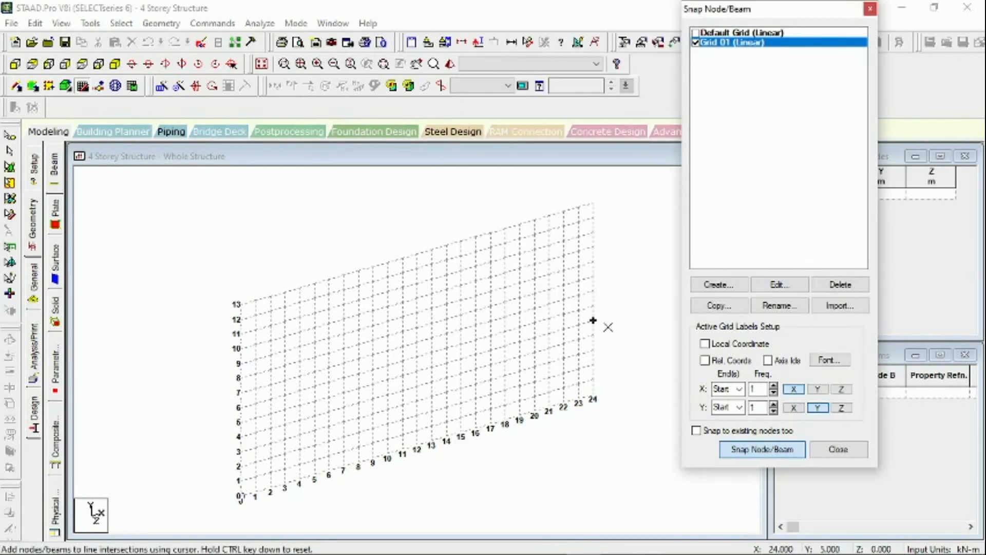
- Draw the first-storey outline: end columns at X = 0 and 24 m, with Y = 4 m beams noded at X = 6, 12 and 18 m
left_click(240, 497)
left_click(240, 436)
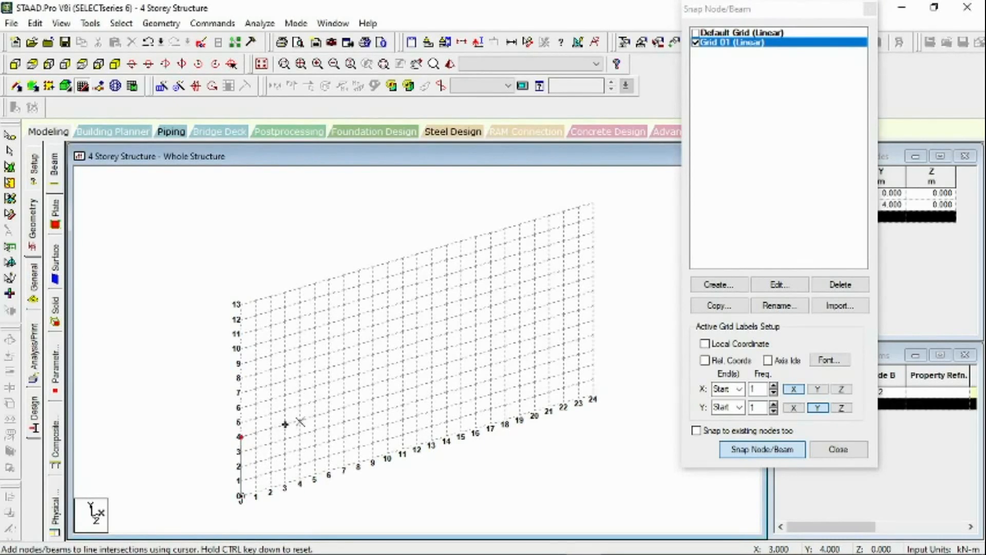
left_click(329, 411)
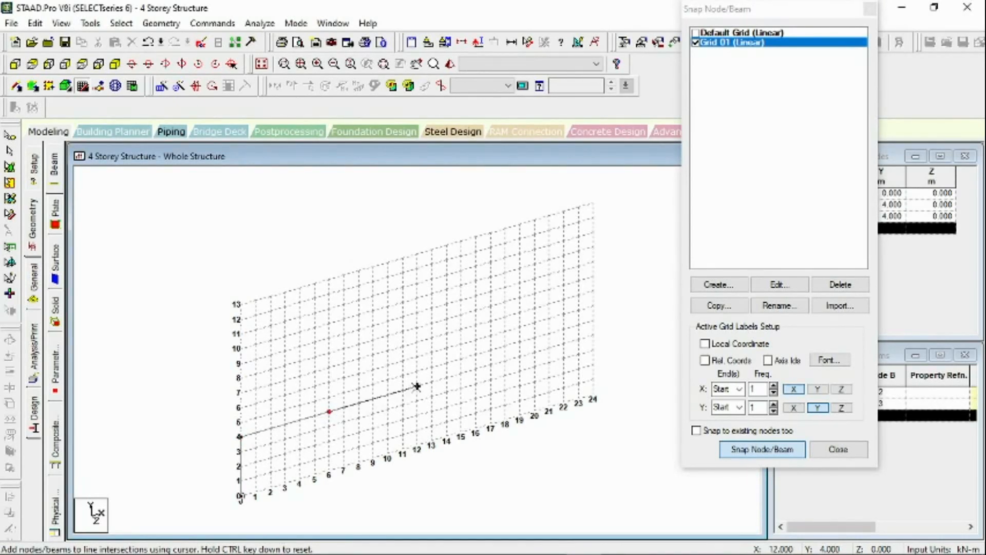
left_click(416, 386)
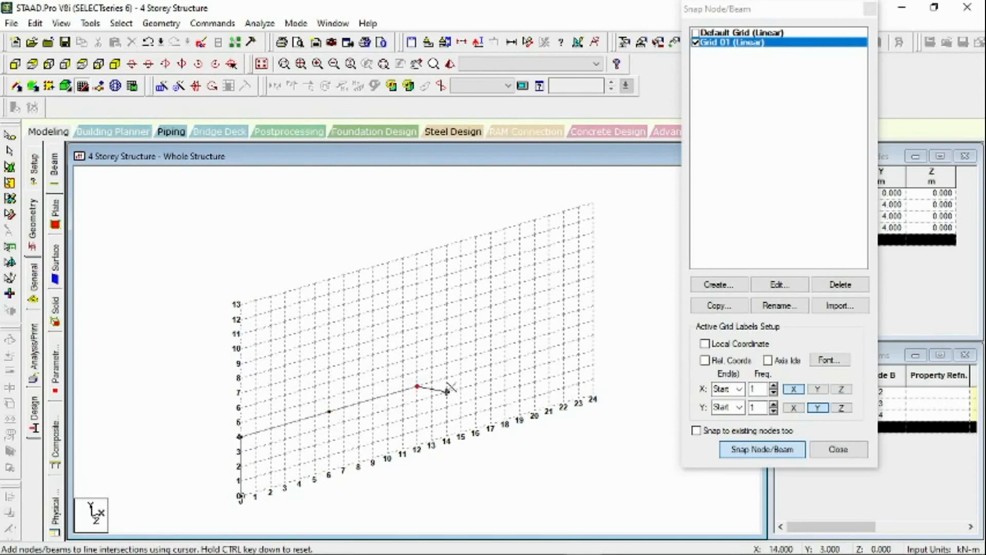
left_click(503, 359)
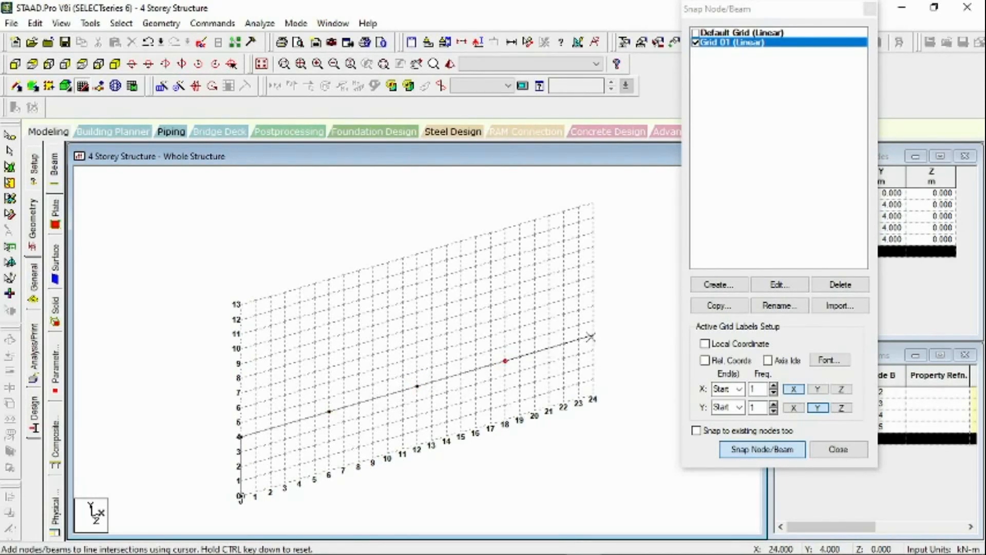
left_click(592, 336)
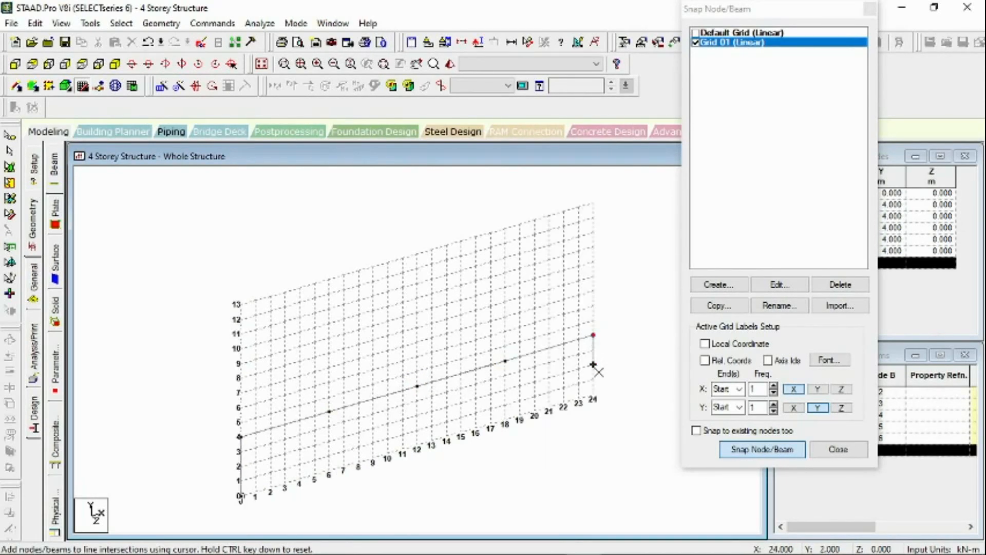
left_click(593, 395)
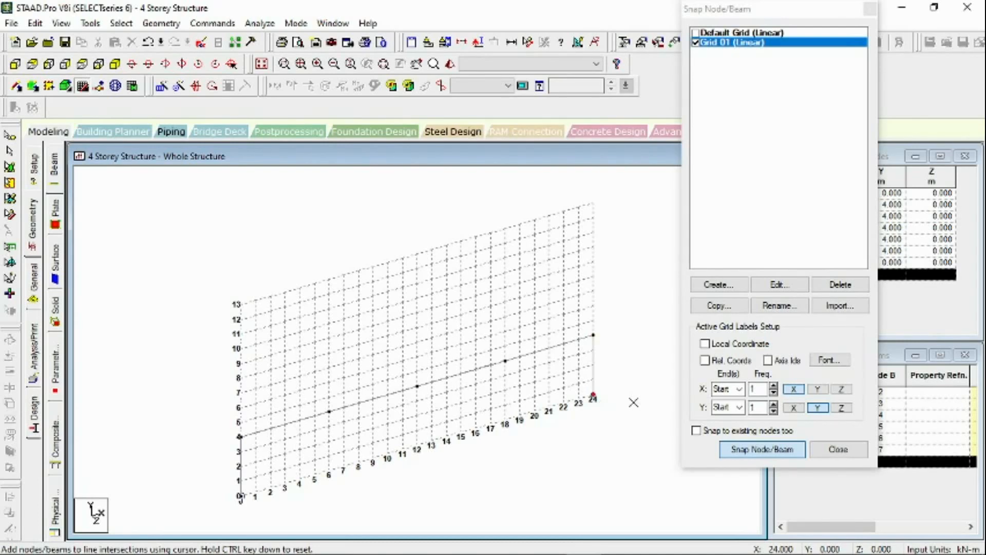
key("Escape")
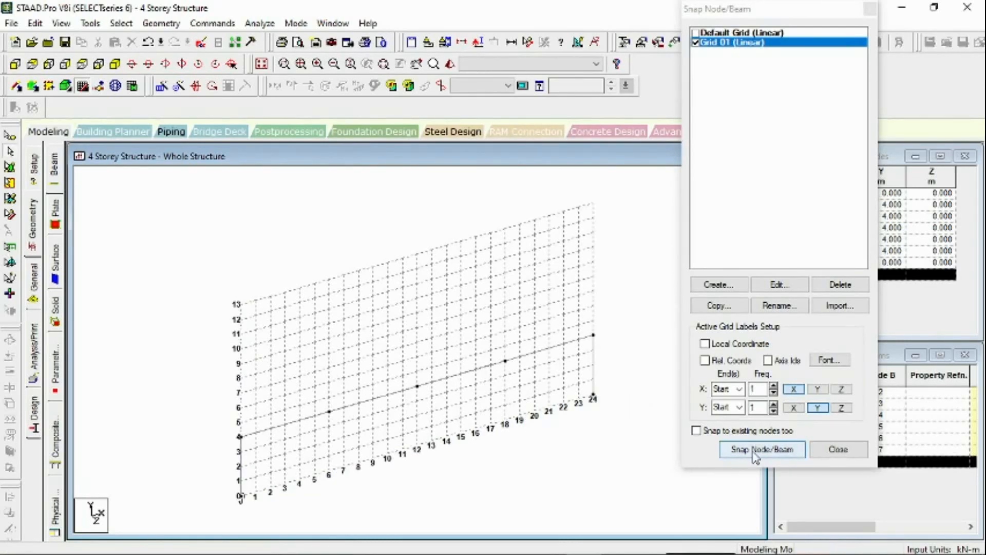
- Add the first-storey interior columns at X = 6, 12 and 18 m, from Y = 0 to Y = 4 m
left_click(756, 454)
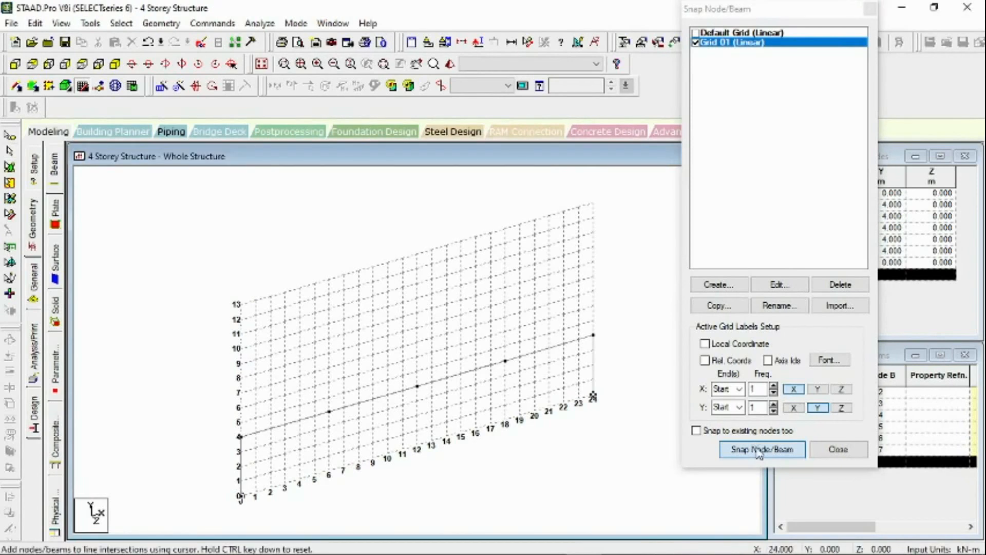
left_click(329, 470)
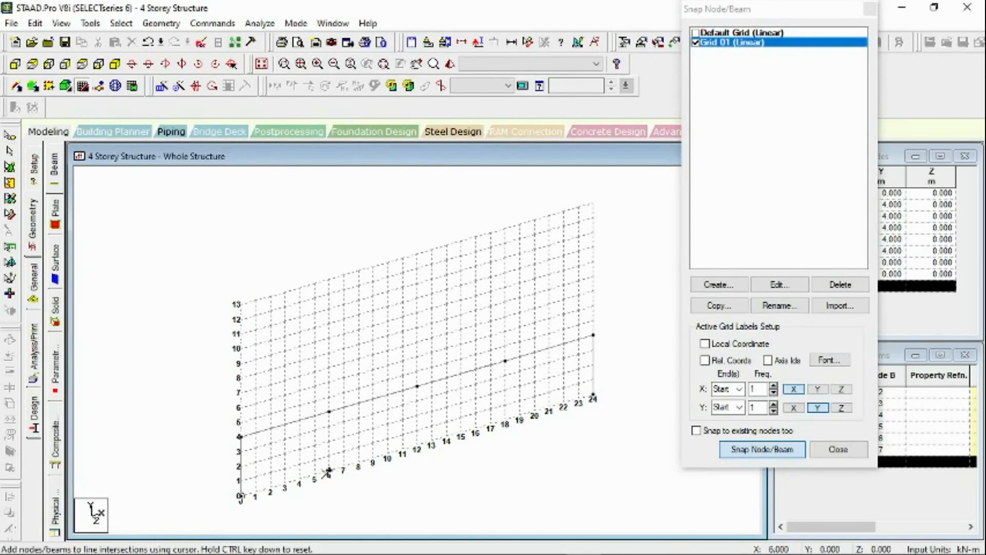
left_click(330, 413)
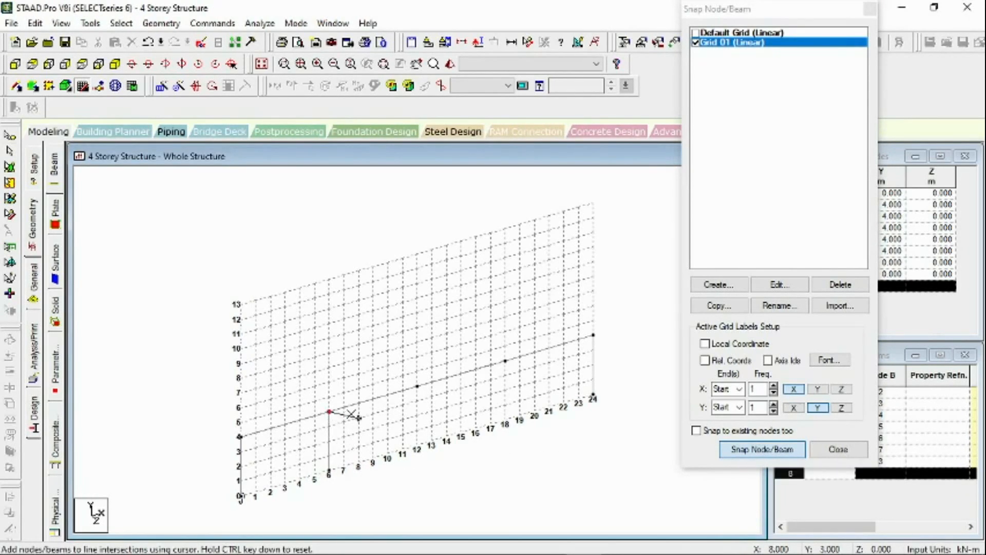
key("Escape")
left_click(761, 450)
left_click(417, 445)
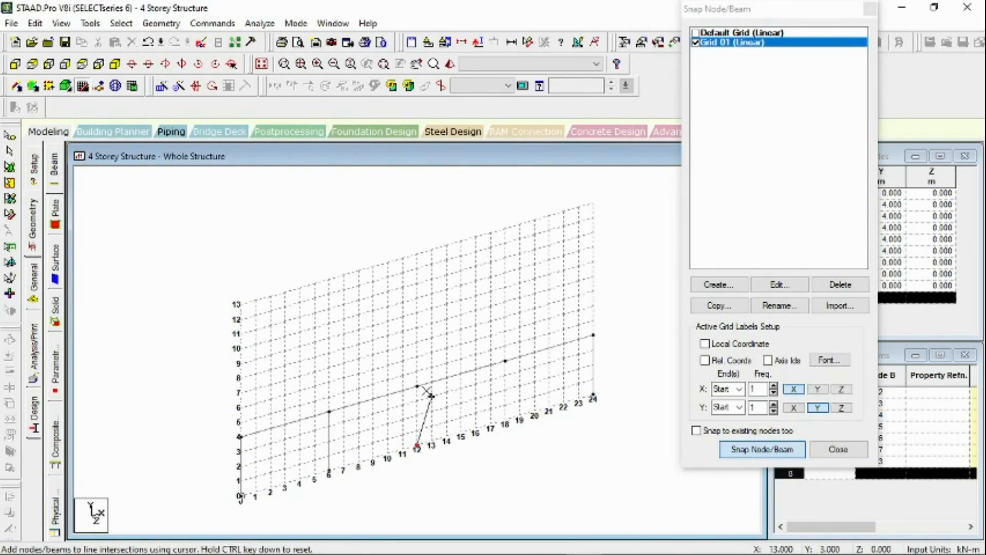
left_click(417, 386)
key("Escape")
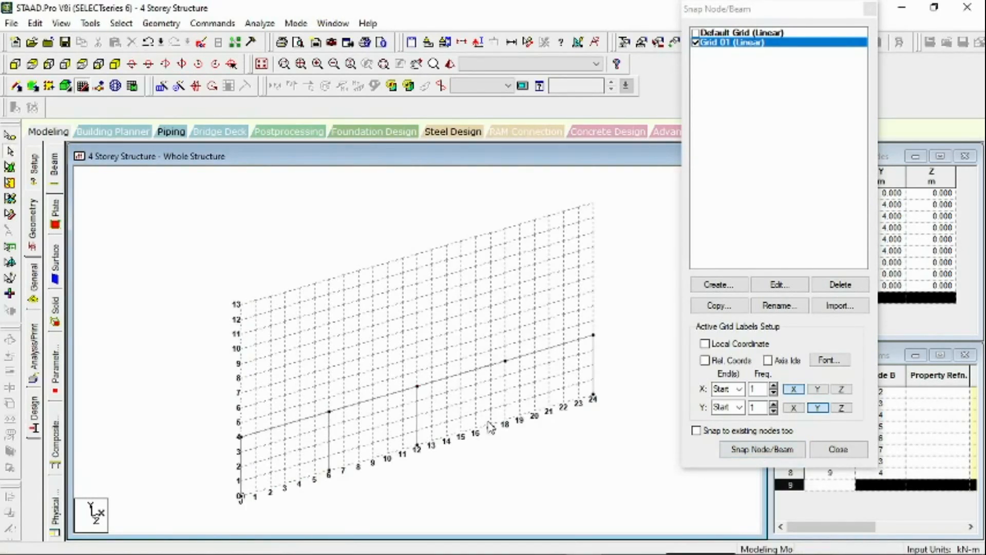
left_click(759, 452)
left_click(506, 419)
left_click(506, 361)
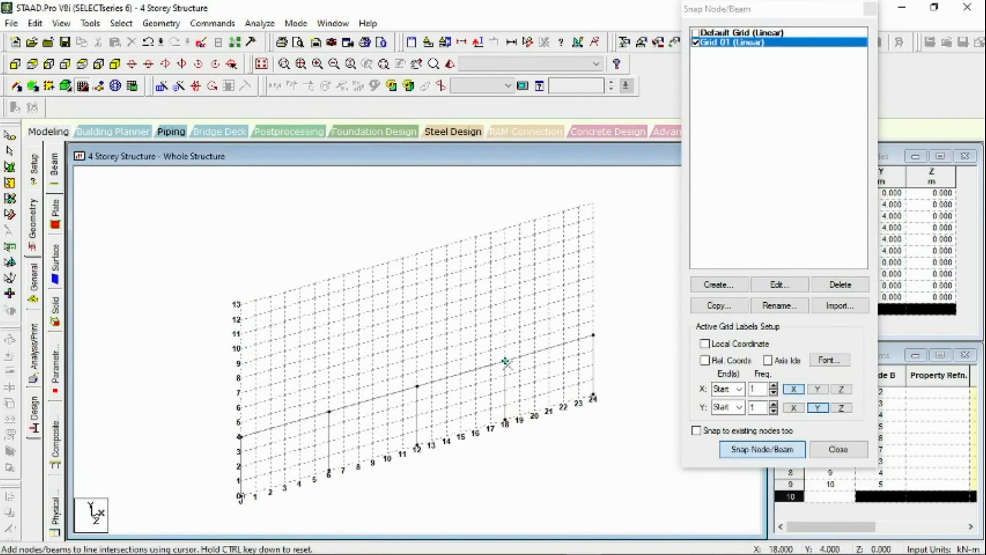
key("Escape")
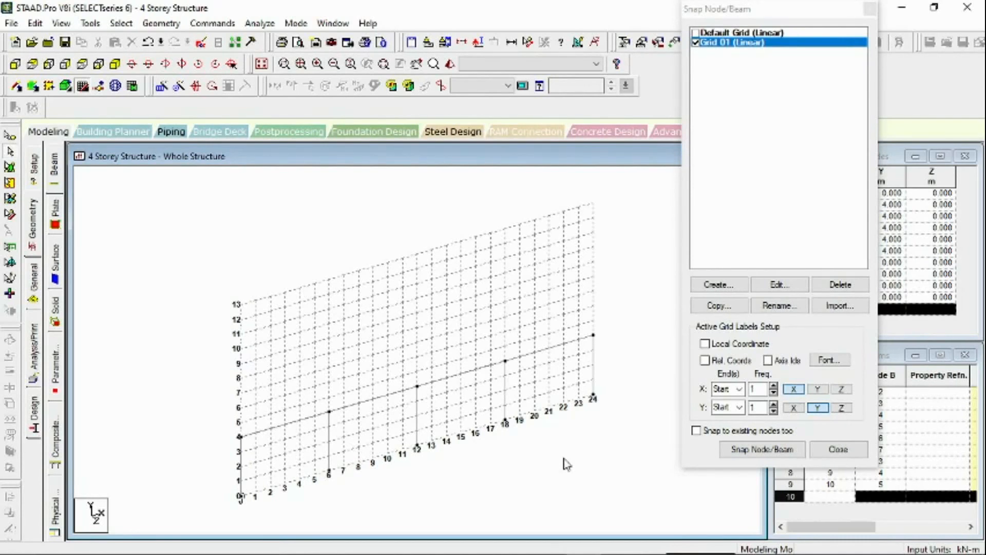
- Draw the second-storey outline: end columns from Y = 4 to 7 m, with Y = 7 m beams noded every 6 m from X = 0 to 24 m
left_click(779, 450)
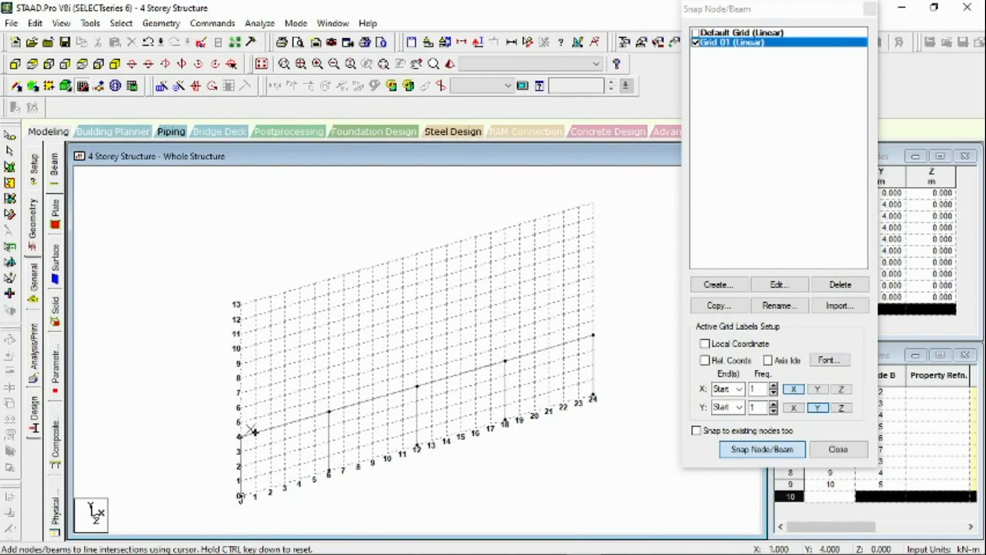
left_click(256, 388)
left_click(329, 367)
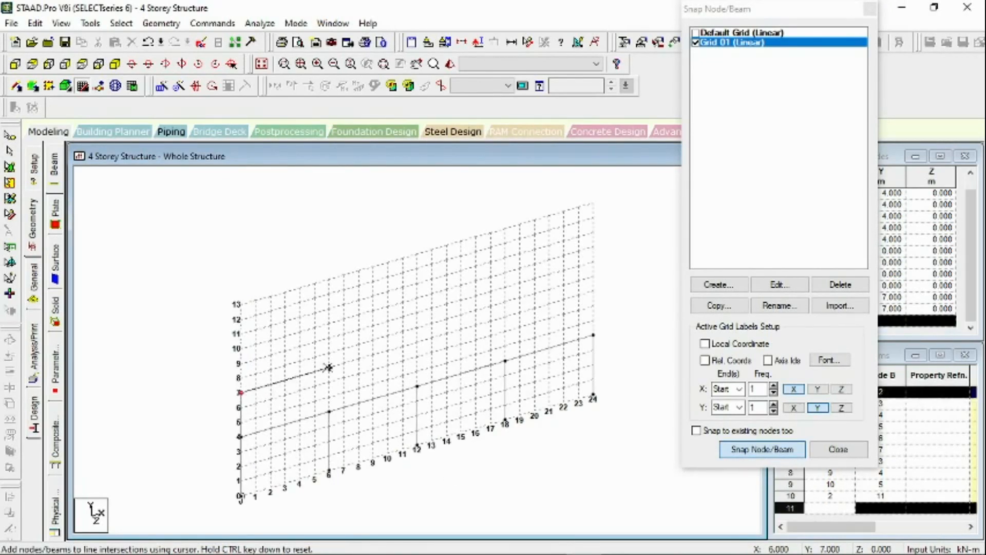
left_click(417, 342)
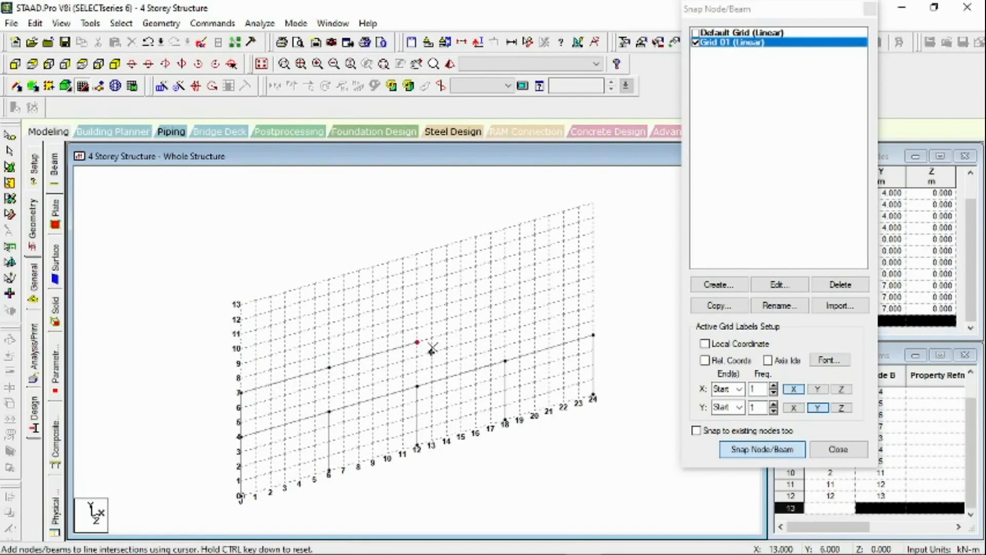
left_click(500, 321)
left_click(590, 289)
left_click(594, 335)
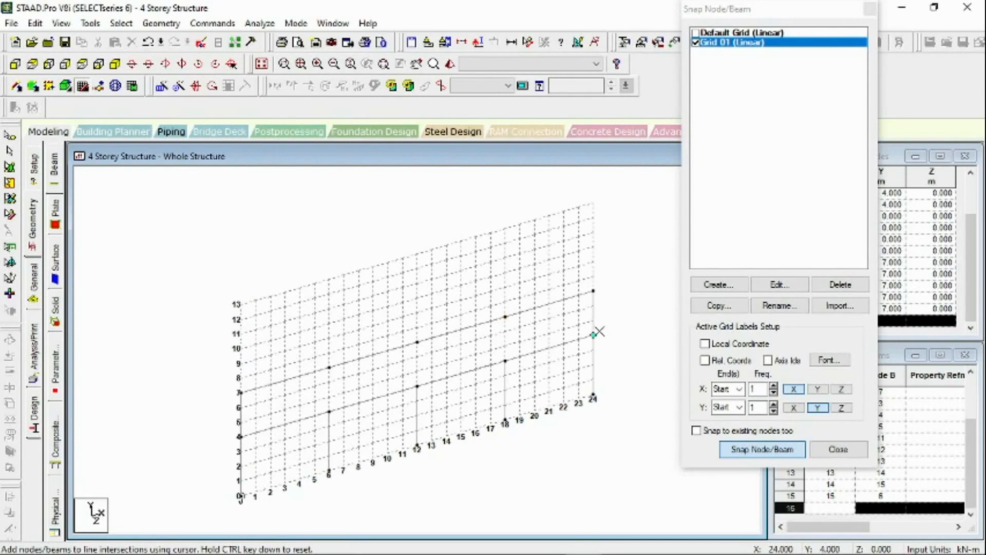
- Add the second-storey interior columns at X = 6, 12 and 18 m, from Y = 4 to Y = 7 m
left_click(758, 452)
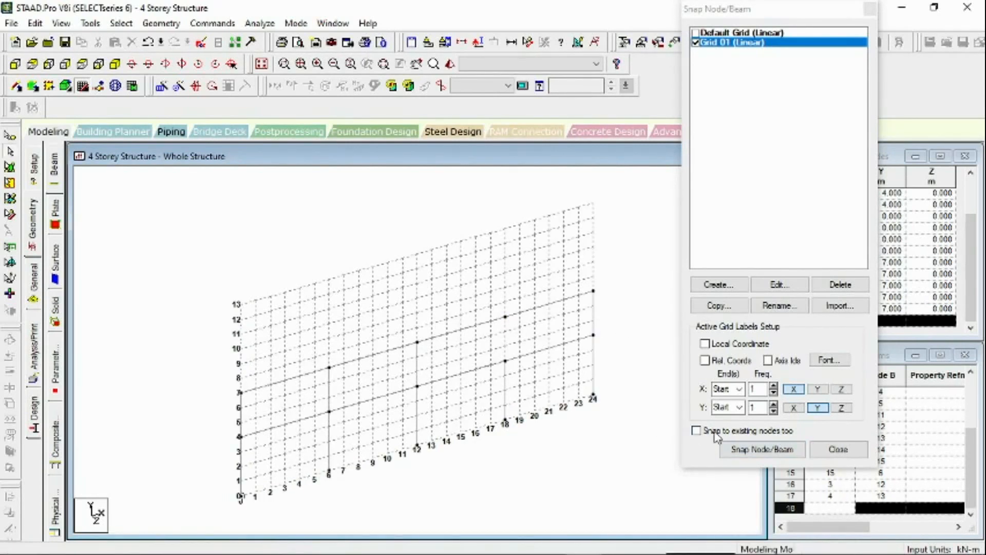
left_click(758, 452)
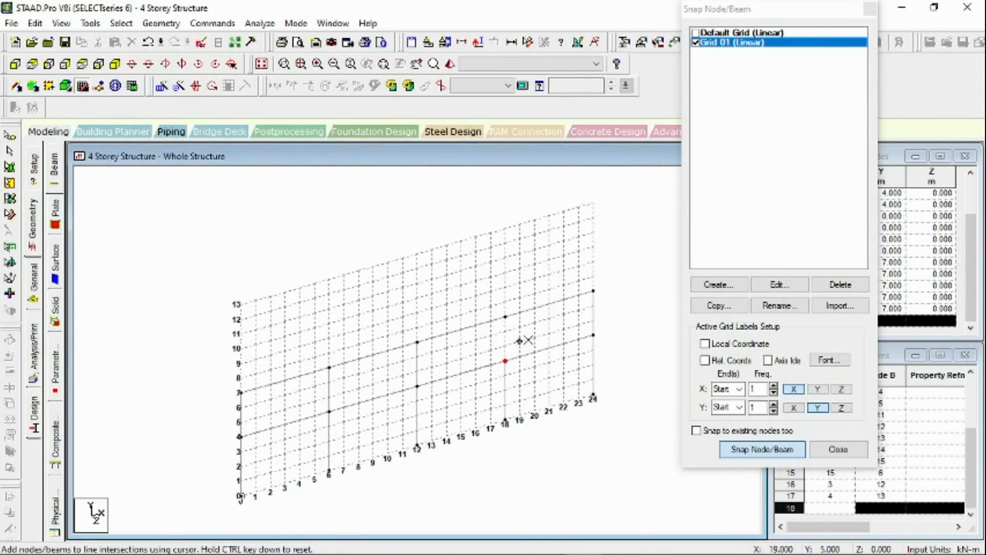
left_click(505, 318)
left_click(758, 452)
- Draw the third-storey outline: end columns from Y = 7 to 10 m, with Y = 10 m beams noded every 6 m, and save the structure
left_click(757, 451)
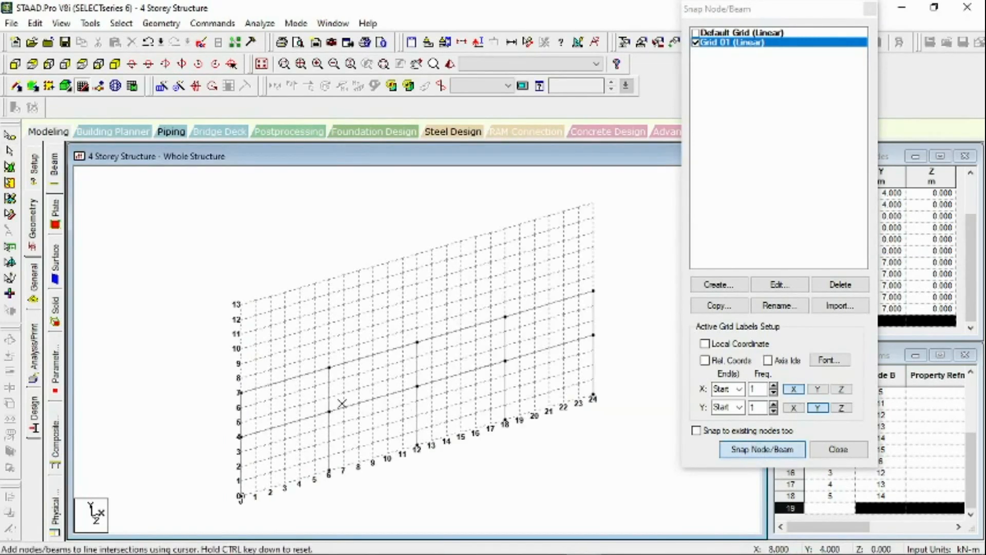
left_click(242, 393)
left_click(244, 347)
left_click(332, 325)
left_click(418, 299)
left_click(504, 274)
left_click(594, 247)
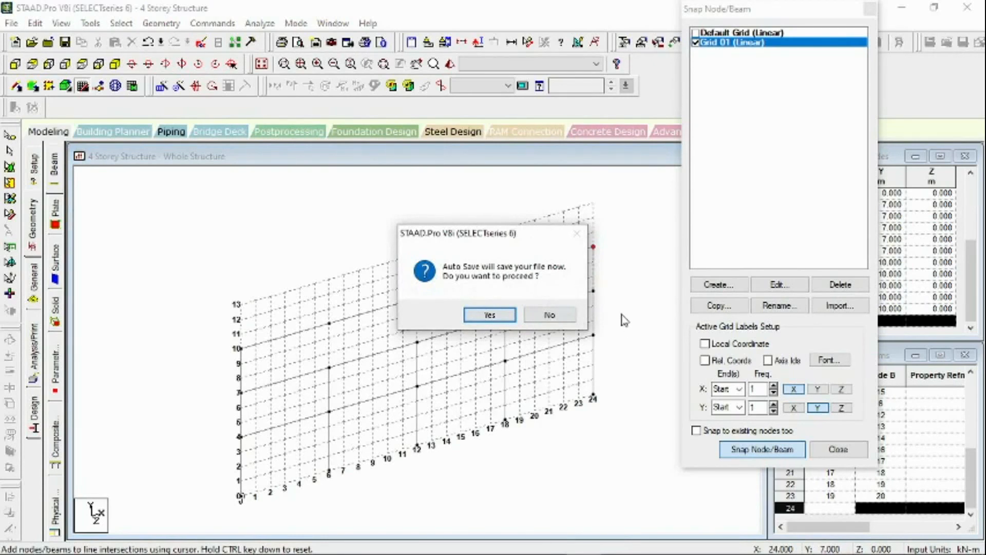
left_click(488, 315)
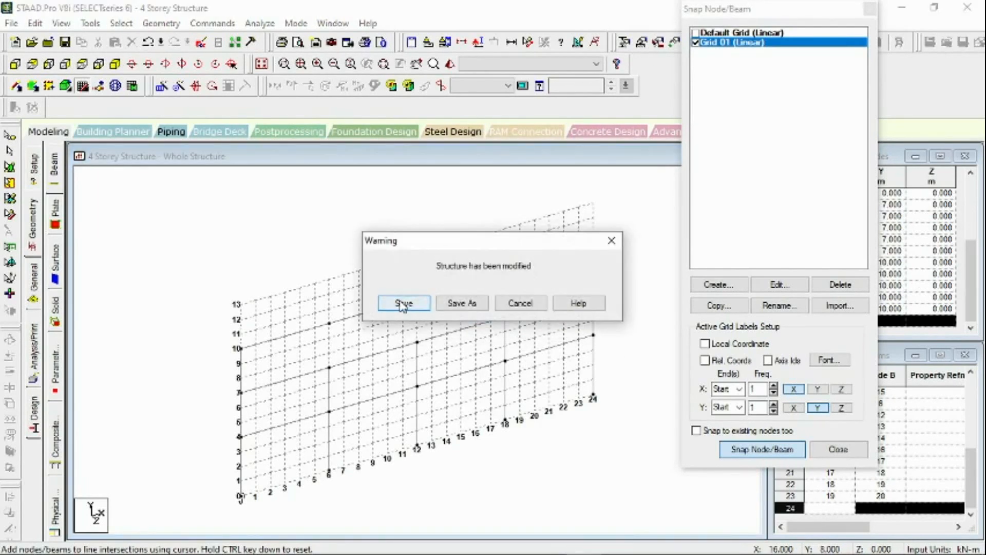
left_click(403, 304)
left_click(595, 290)
key("Escape")
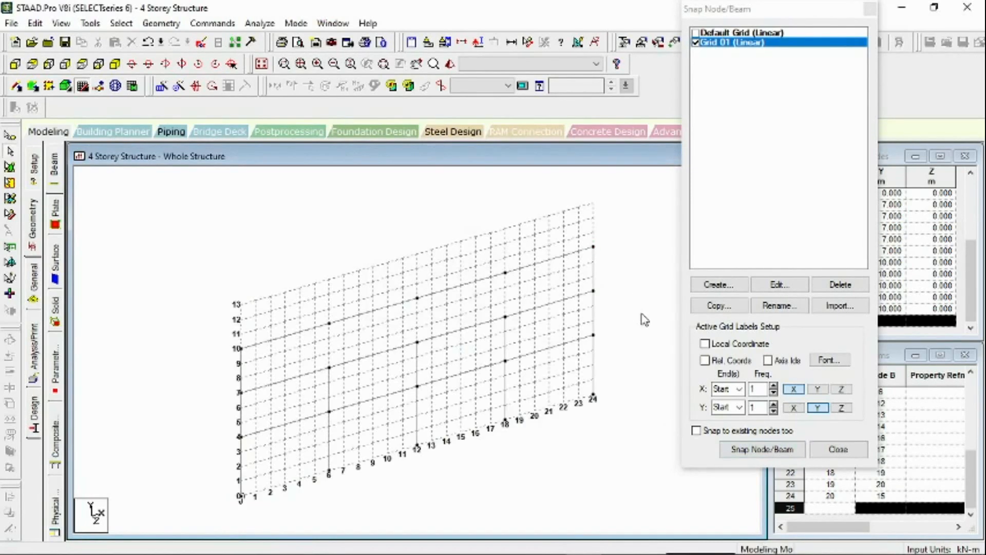
- Add the third-storey interior columns at X = 6, 12 and 18 m, from Y = 7 to Y = 10 m
left_click(747, 451)
left_click(329, 367)
left_click(329, 323)
- Draw the fourth-storey outline from Y = 10 to 13 m, beams noded every 6 m, and add its interior columns at X = 6, 12 and 18 m
left_click(242, 348)
left_click(242, 304)
left_click(329, 278)
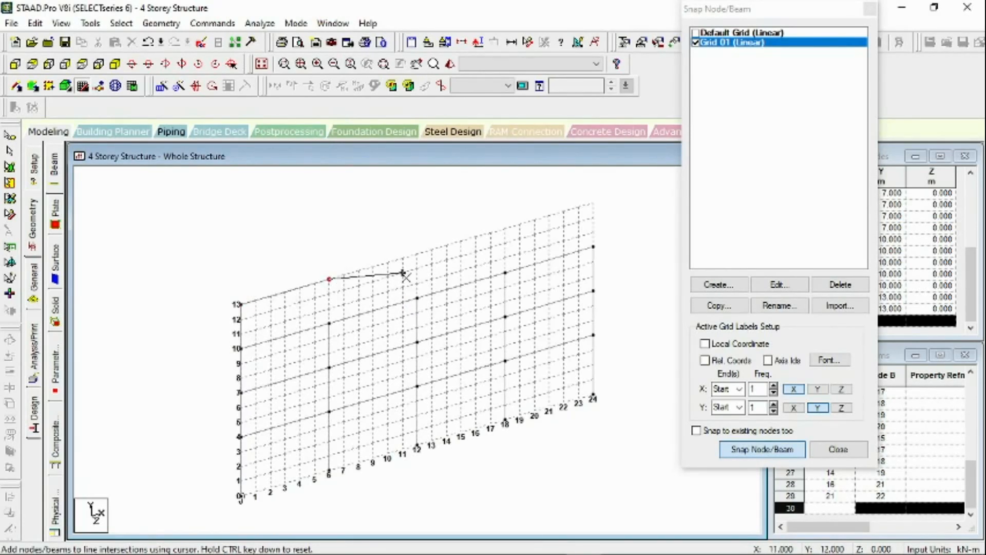
left_click(417, 254)
left_click(505, 228)
left_click(594, 204)
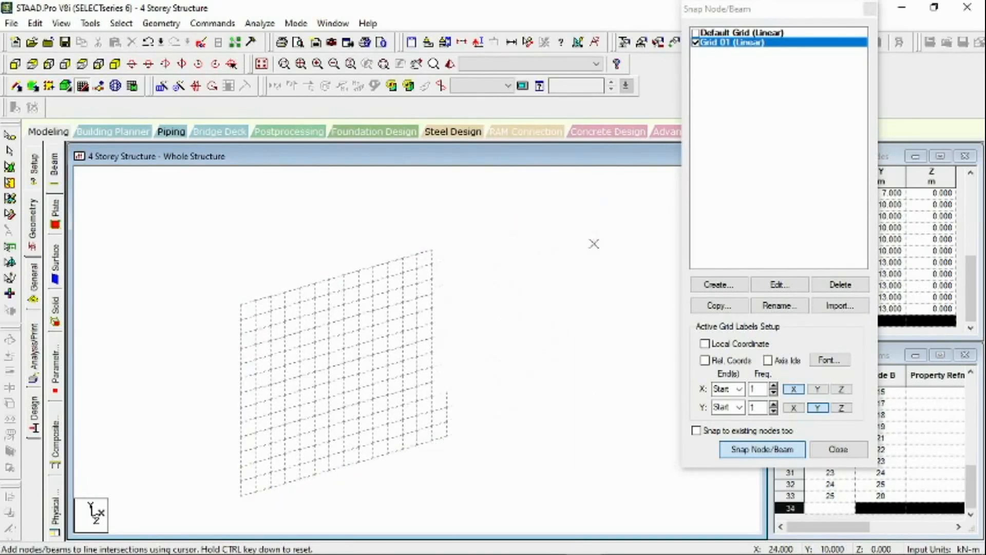
left_click(762, 449)
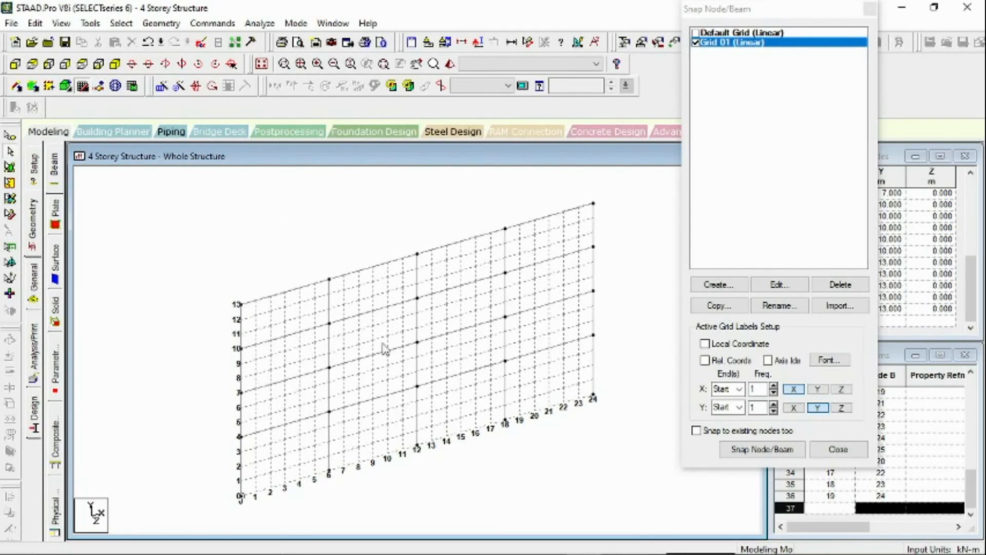
- Start a Translational Repeat in the global Z direction with 3 steps
scroll(393, 365, "down", 3)
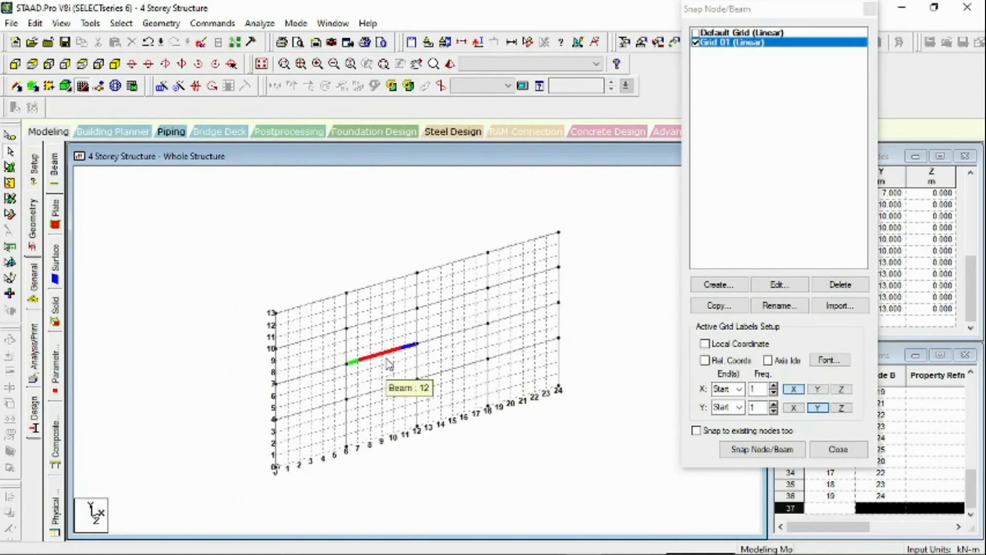
scroll(406, 366, "down", 1)
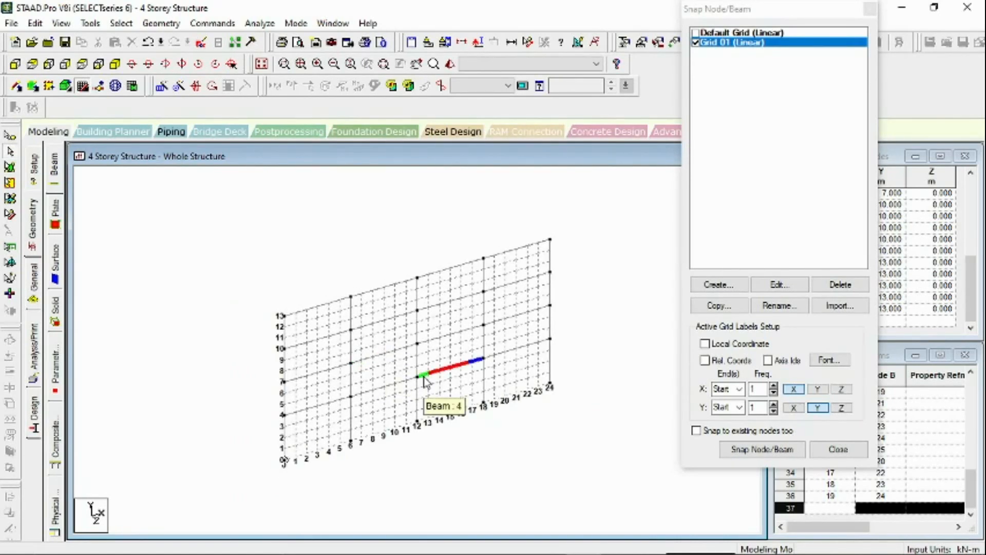
scroll(436, 361, "down", 1)
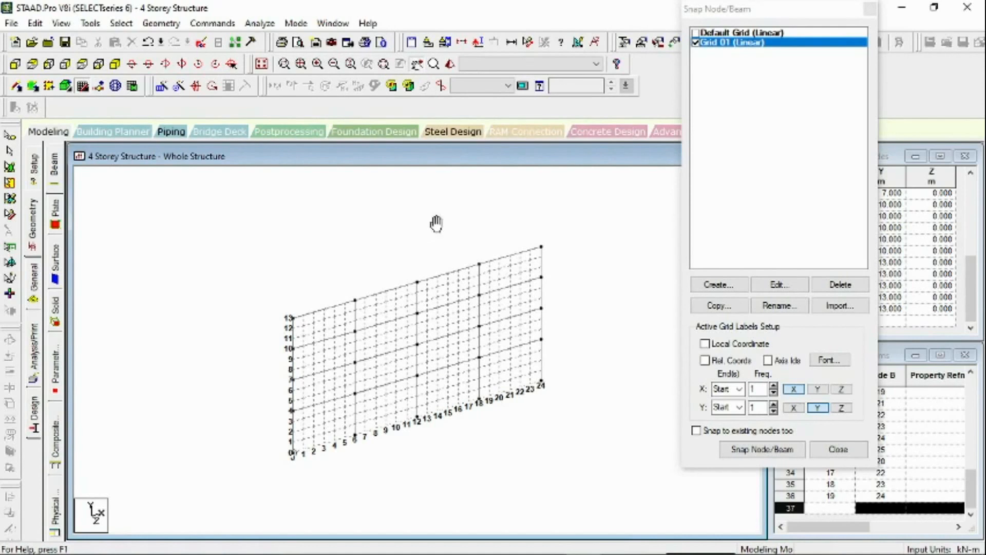
left_click_drag(395, 246, 526, 279)
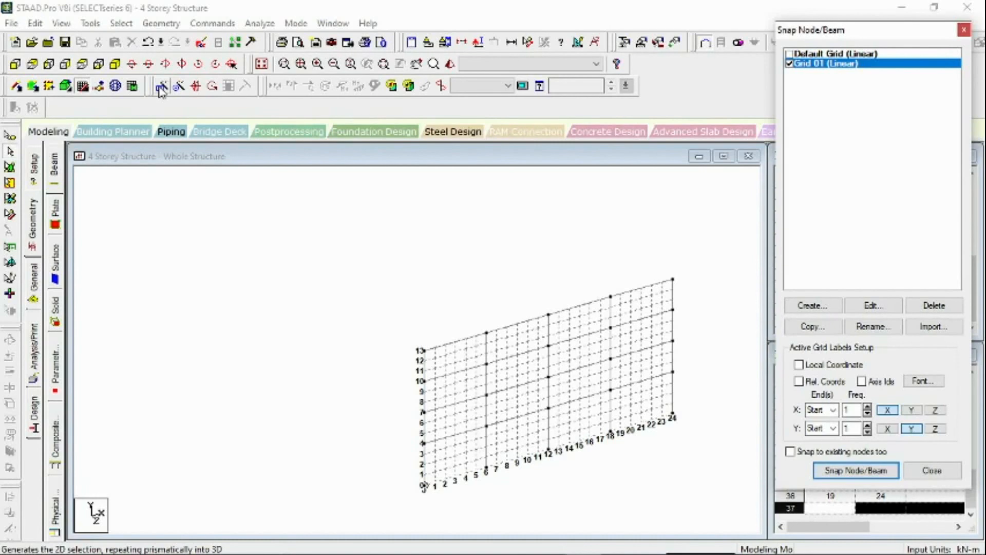
left_click(162, 87)
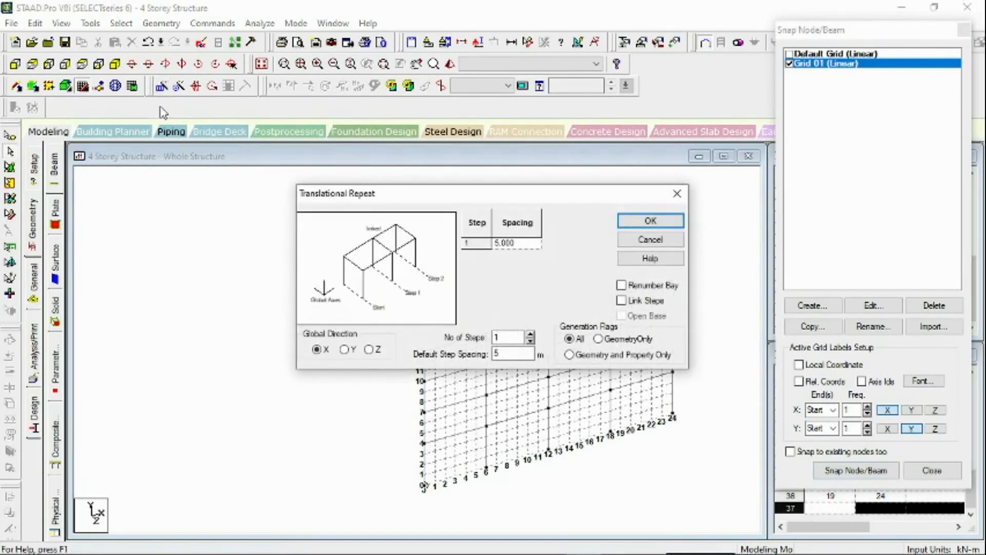
left_click_drag(402, 199, 178, 171)
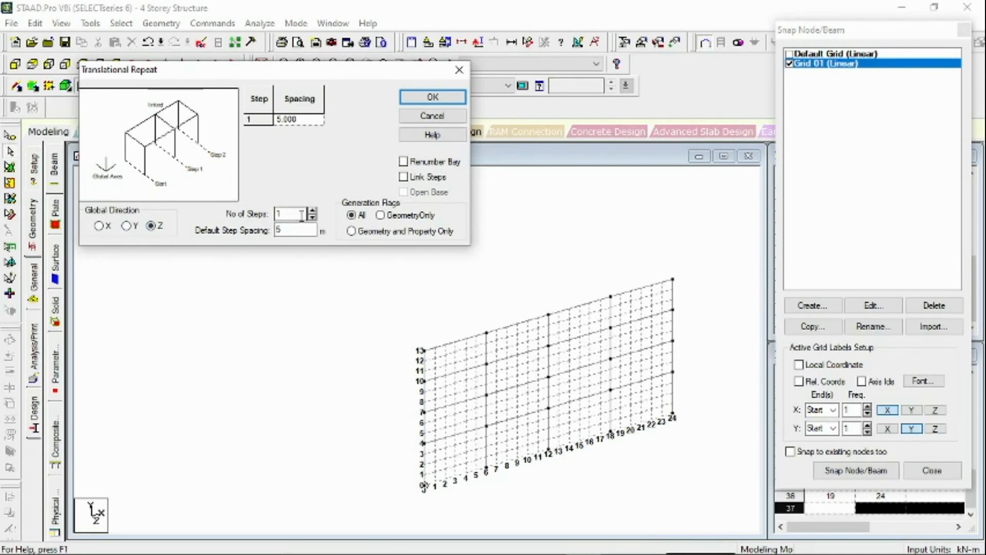
left_click_drag(289, 215, 269, 216)
type("3")
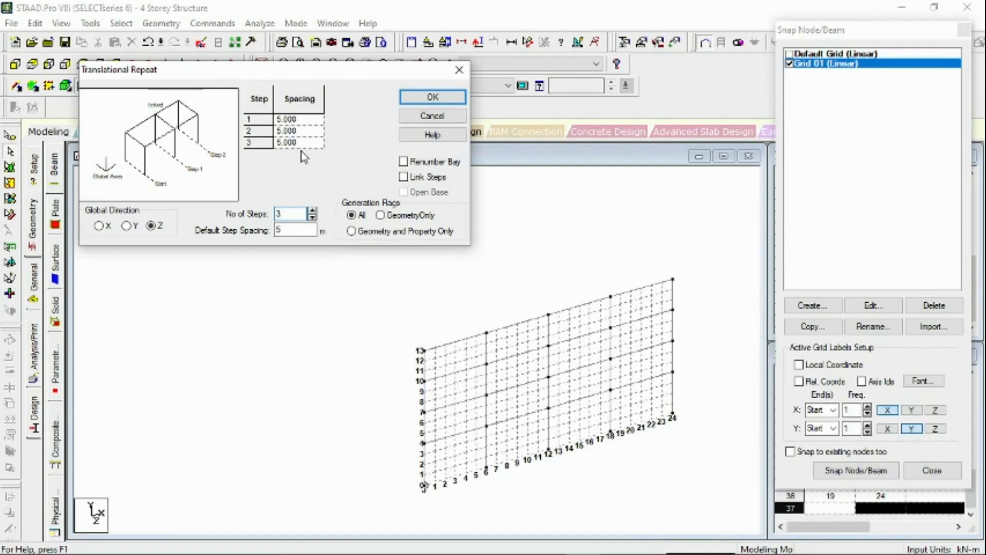
- Set the default step spacing of the repeat to -6 m for all three steps
left_click(291, 229)
left_click_drag(279, 230, 272, 237)
type("1")
type("6")
left_click(310, 130)
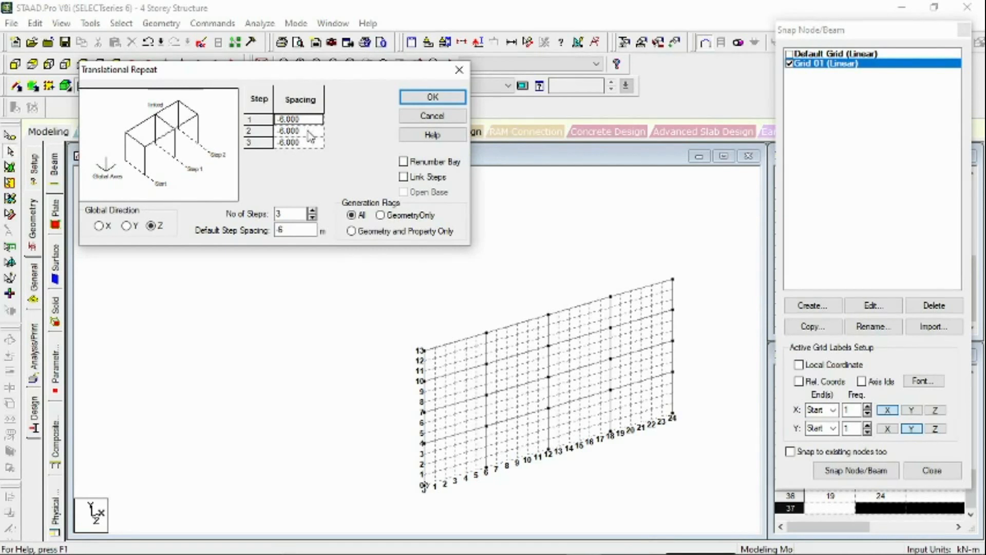
left_click(308, 130)
left_click(309, 142)
left_click(310, 133)
left_click_drag(351, 72, 375, 53)
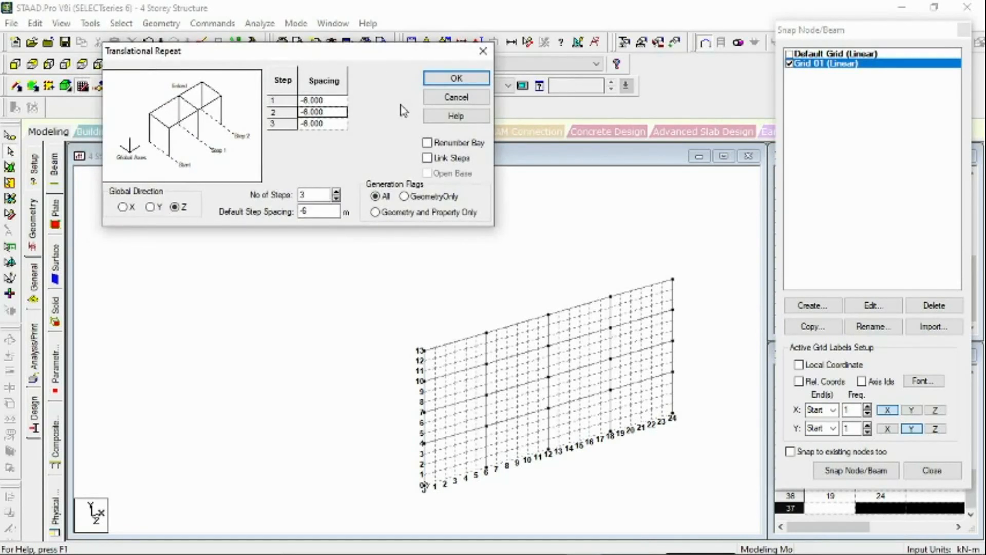
- Select the five first-storey columns at X = 0, 6, 12, 18 and 24 m and generate their repeated copies
left_click(430, 473)
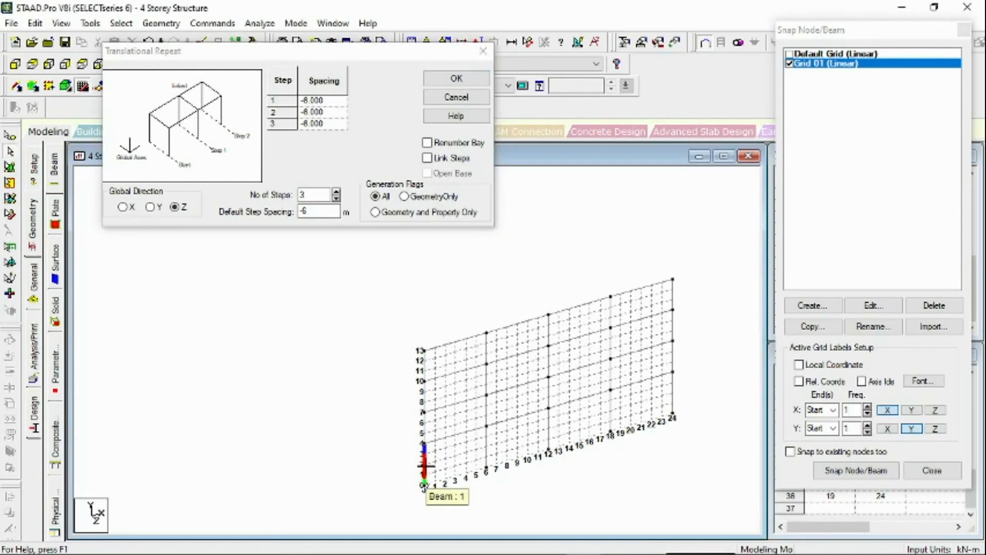
left_click(422, 465)
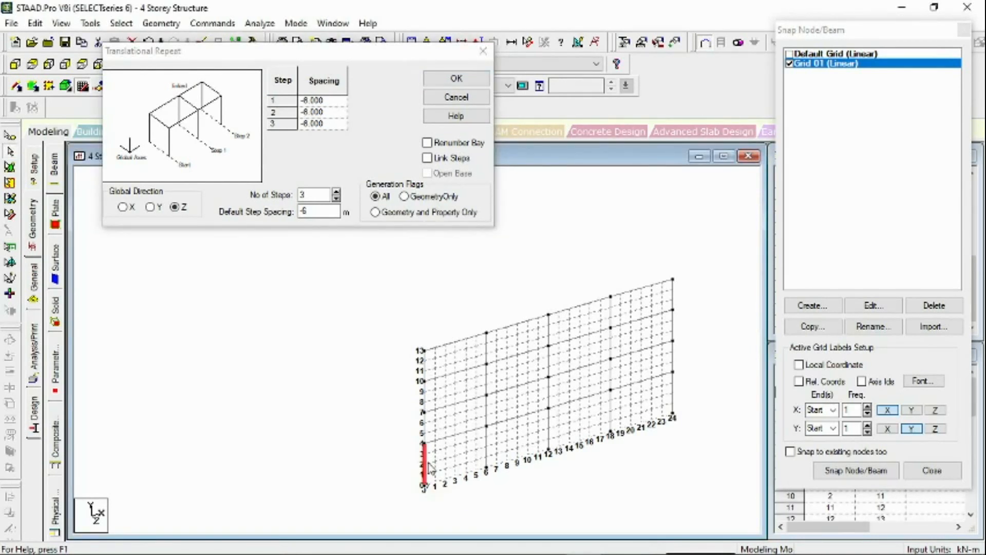
left_click(487, 452, "ctrl")
left_click(549, 429, "ctrl")
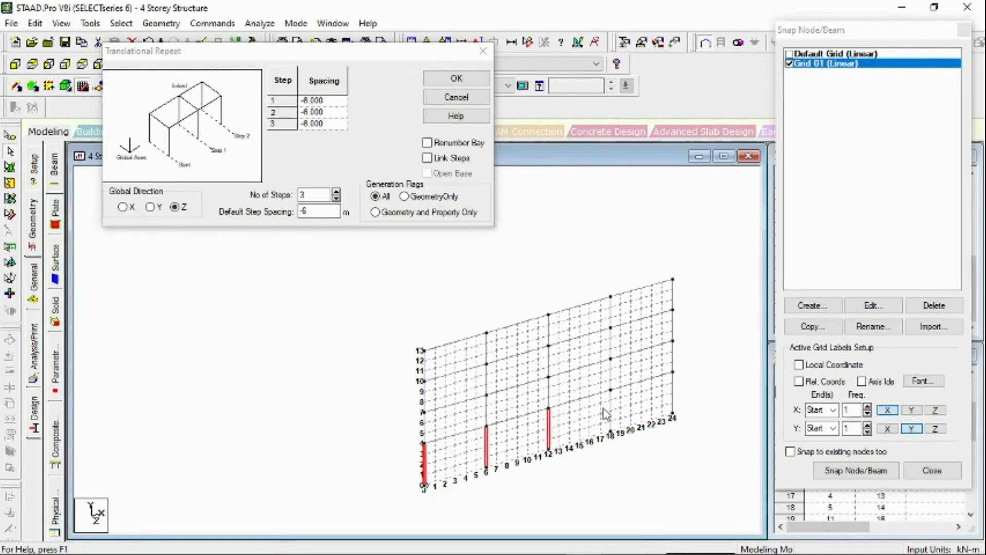
left_click(610, 411, "ctrl")
left_click(673, 394, "ctrl")
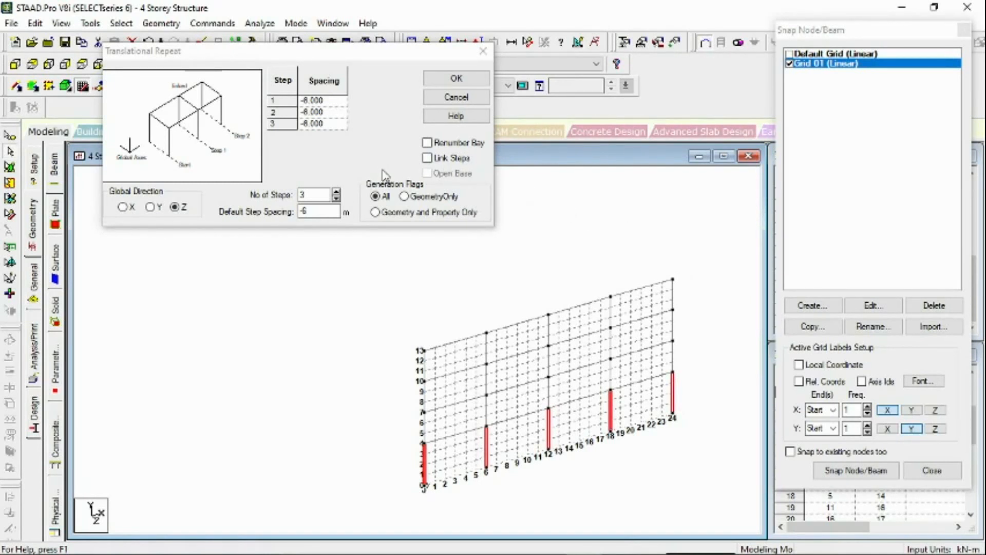
left_click(456, 82)
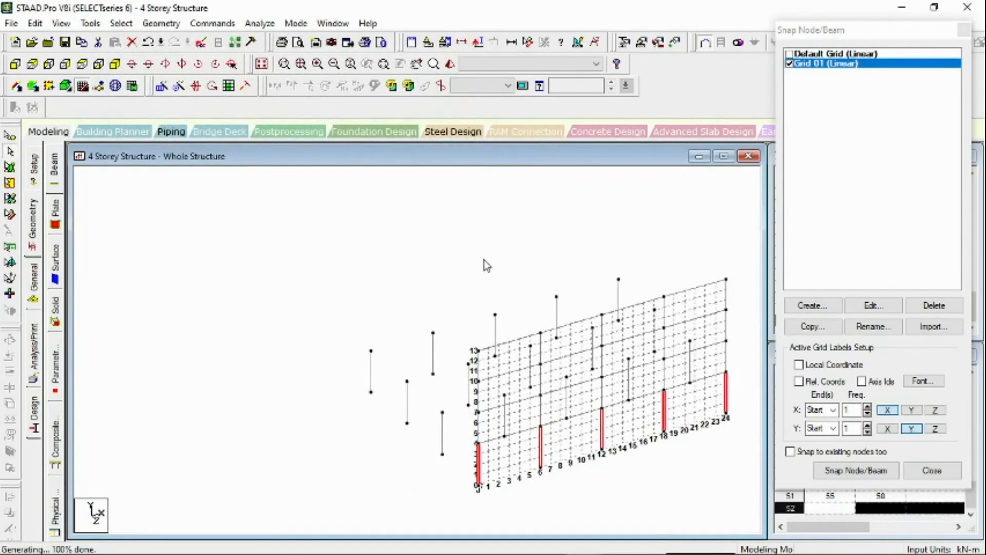
- Start another Translational Repeat and save the modified structure
left_click(417, 64)
left_click_drag(562, 266, 399, 253)
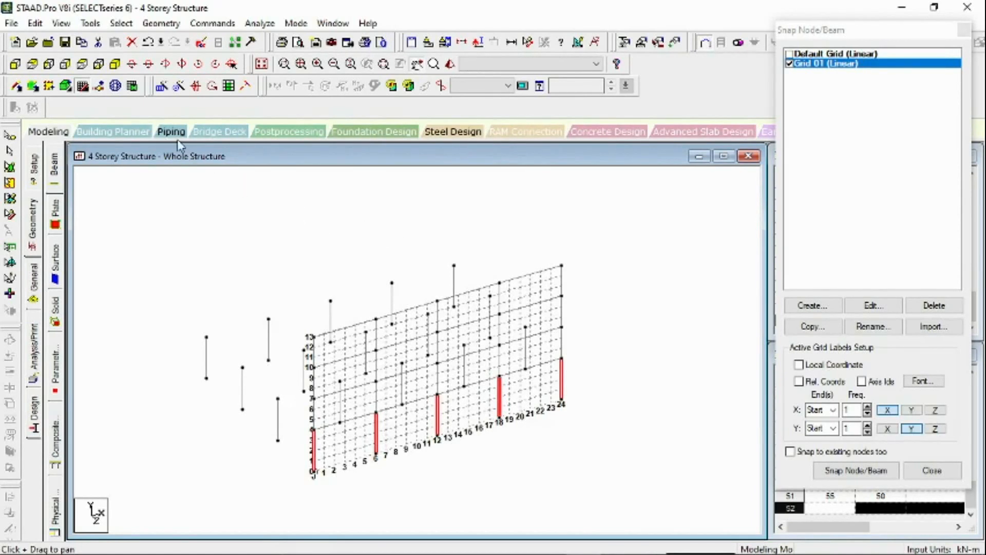
left_click(161, 86)
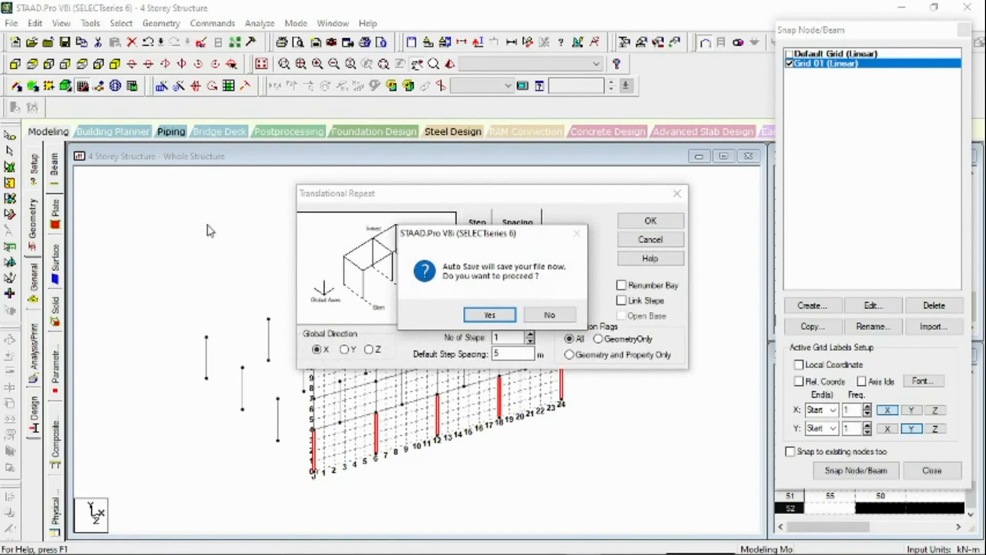
left_click(486, 317)
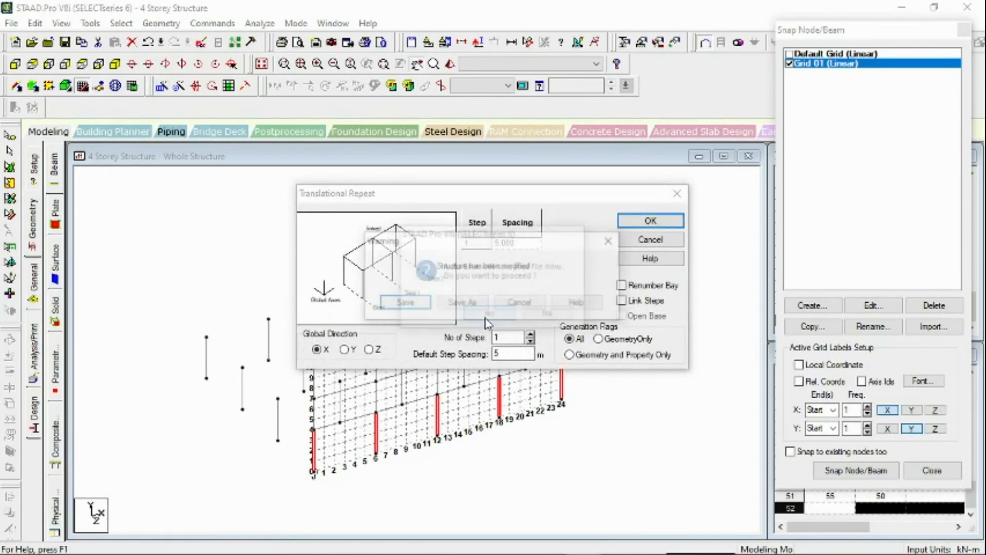
left_click(408, 307)
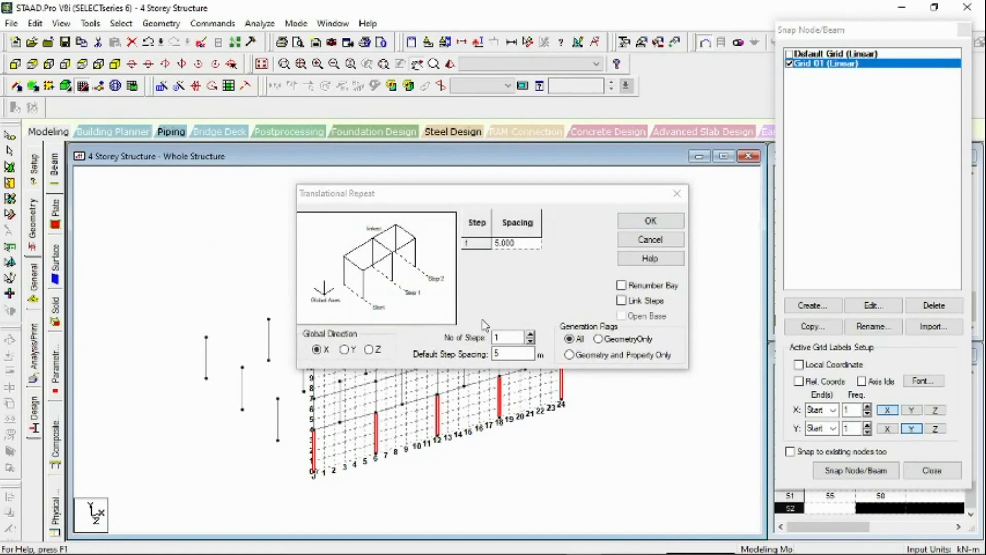
- Set the new repeat to global Z, 3 steps and -6 m spacing, with Link Steps enabled
left_click(369, 350)
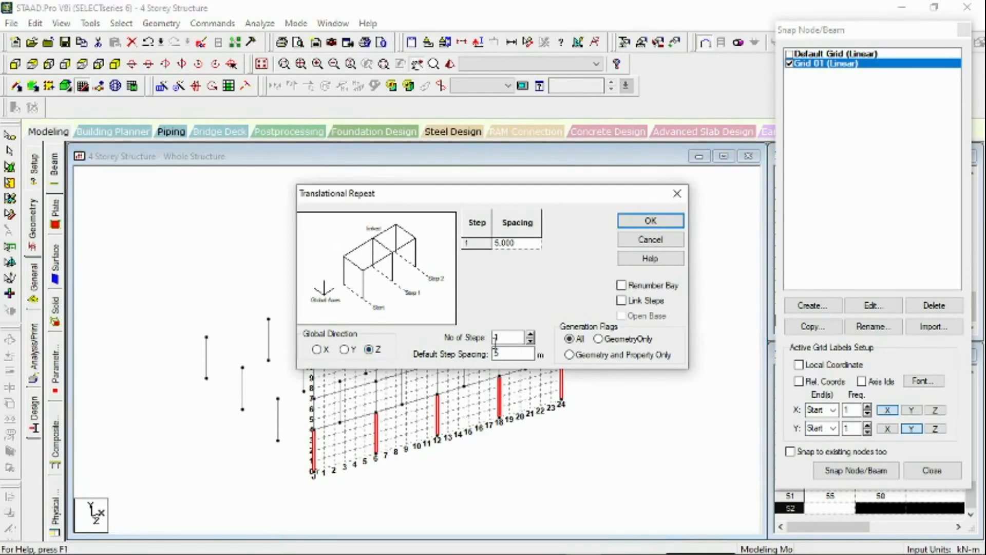
double_click(504, 338)
type("3")
double_click(487, 354)
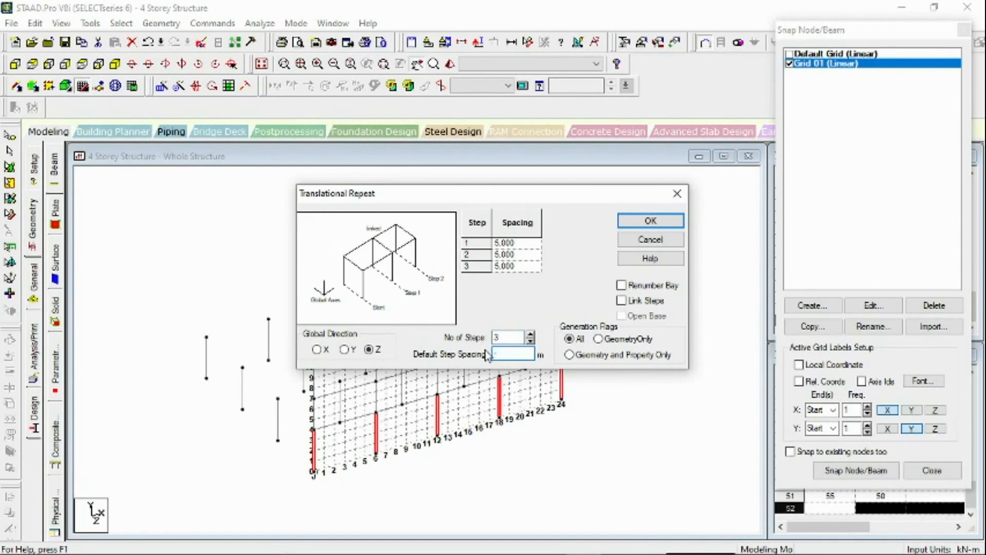
type("-6")
left_click(532, 266)
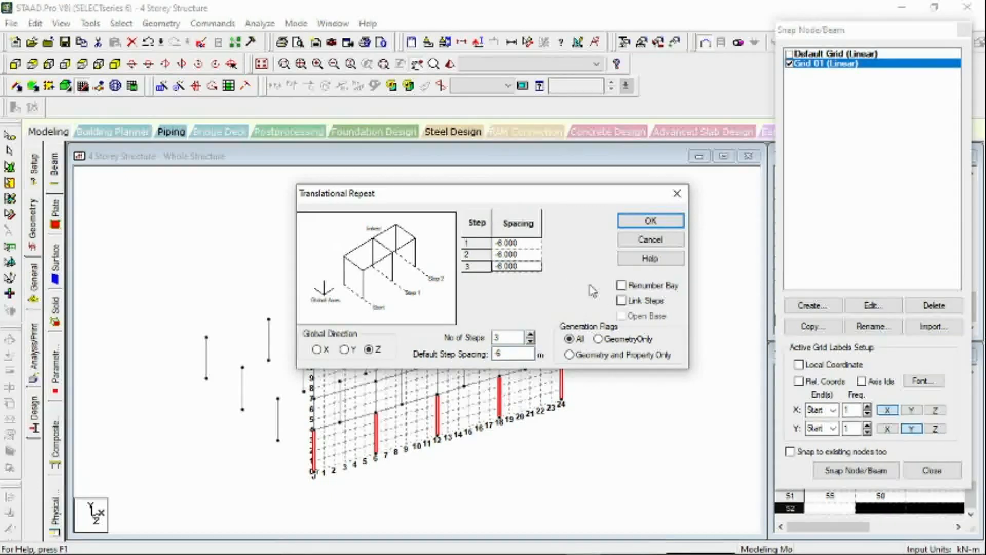
left_click(623, 302)
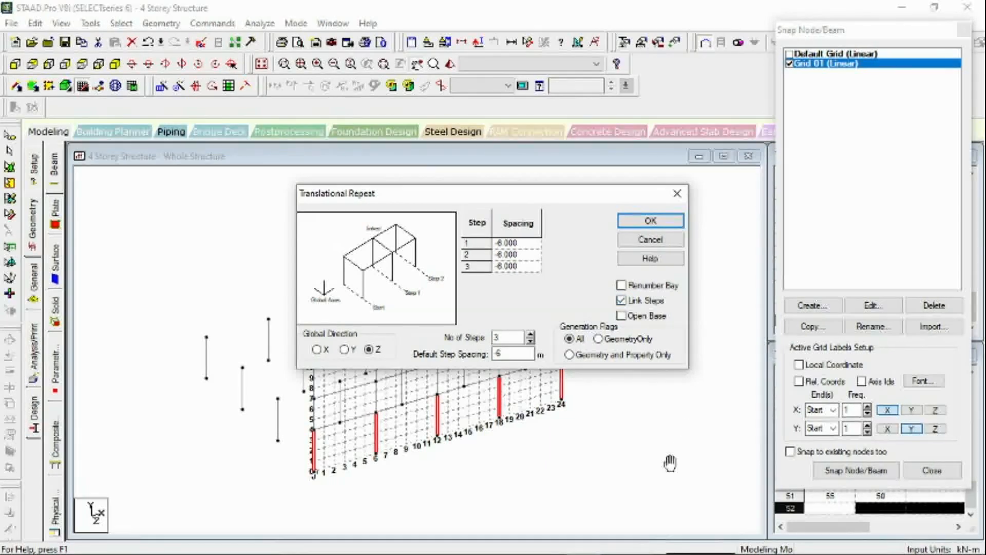
left_click_drag(485, 197, 275, 102)
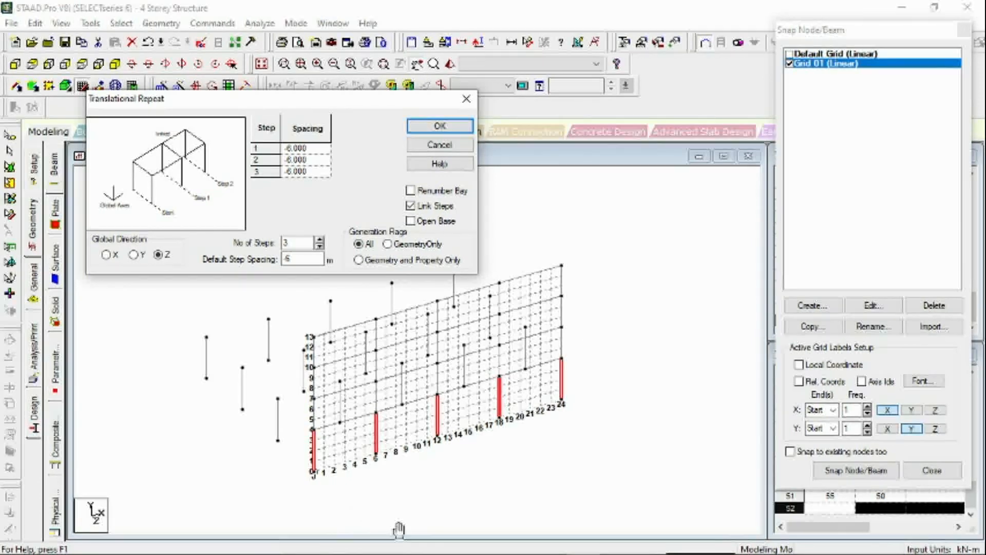
- Replace the selection with the five second-storey columns at X = 0, 6, 12, 18 and 24 m
left_click(461, 504)
left_click_drag(553, 455, 555, 456)
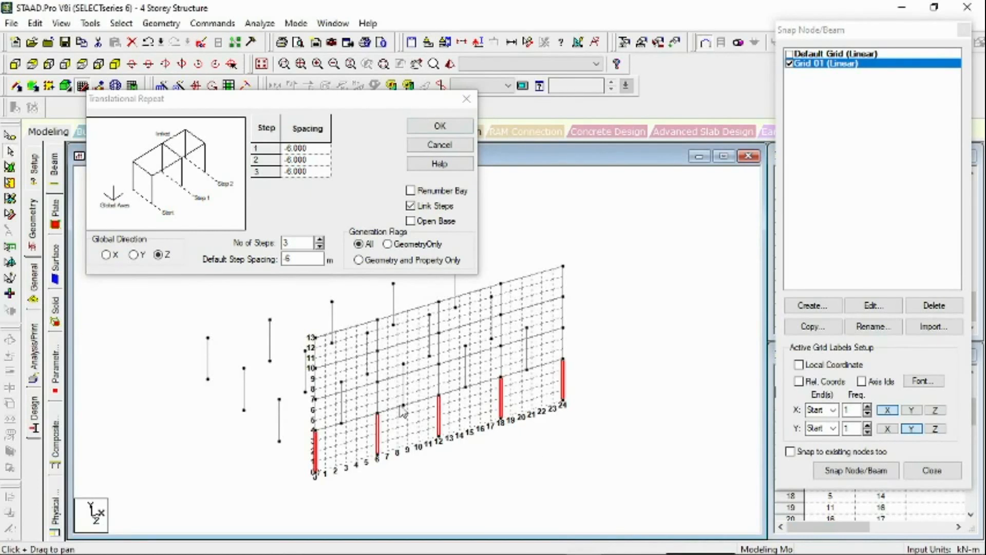
left_click(379, 400)
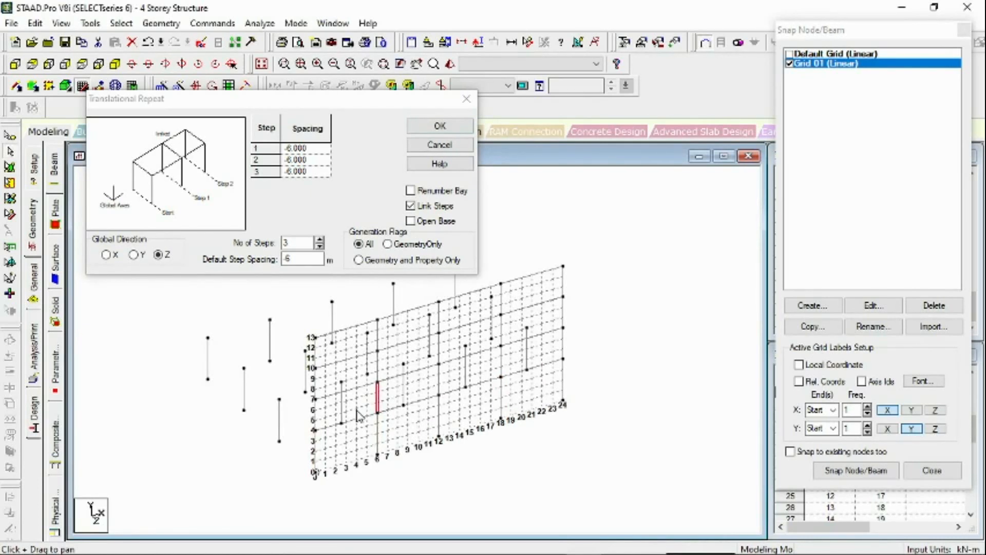
left_click(316, 415, "ctrl")
left_click(440, 380, "ctrl")
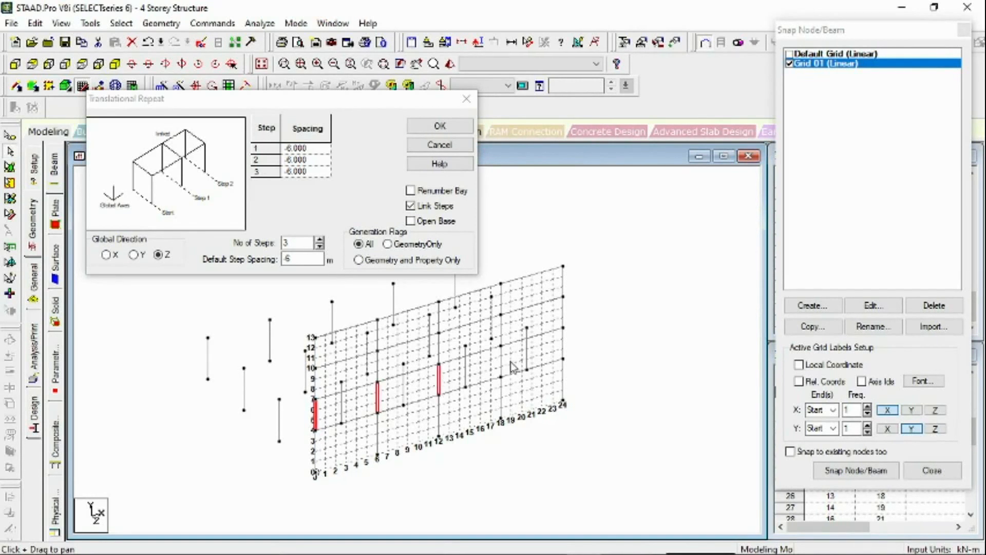
left_click(501, 364, "ctrl")
left_click(563, 343, "ctrl")
- Add all four beams at Y = 4 m and all four at Y = 7 m to the selection
left_click(554, 361, "ctrl")
left_click(488, 382, "ctrl")
left_click(423, 400, "ctrl")
left_click(367, 415, "ctrl")
left_click(366, 385, "ctrl")
left_click(428, 369, "ctrl")
left_click(463, 359, "ctrl")
left_click(521, 340, "ctrl")
- Add all four beams at Y = 10 m to the current selection
left_click(515, 311, "ctrl")
left_click(470, 322, "ctrl")
left_click(416, 339, "ctrl")
left_click(354, 358, "ctrl")
- Add the four roof beams at Y = 13 m and the top-storey columns at X = 6, 12 and 24 m
left_click(359, 328, "ctrl")
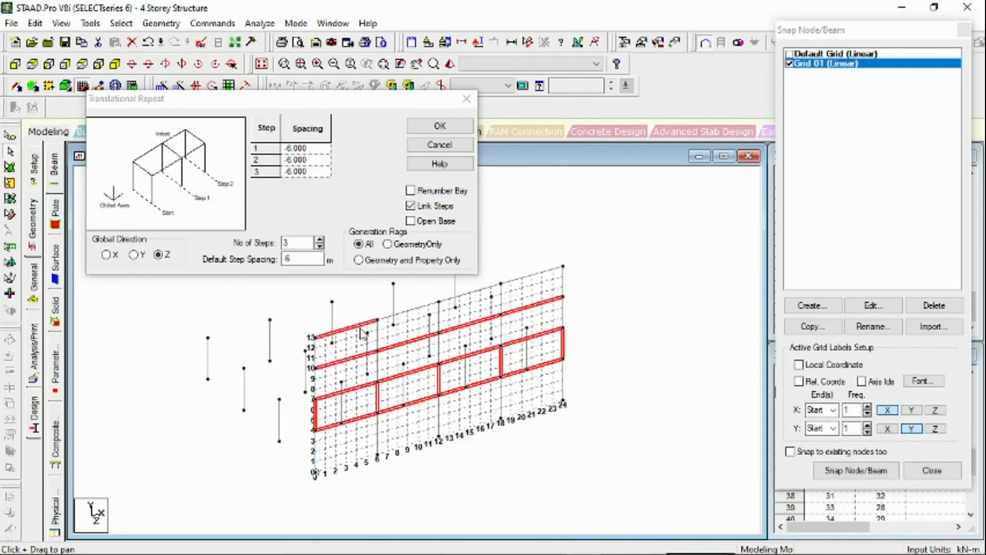
left_click(378, 337, "ctrl")
left_click(440, 319, "ctrl")
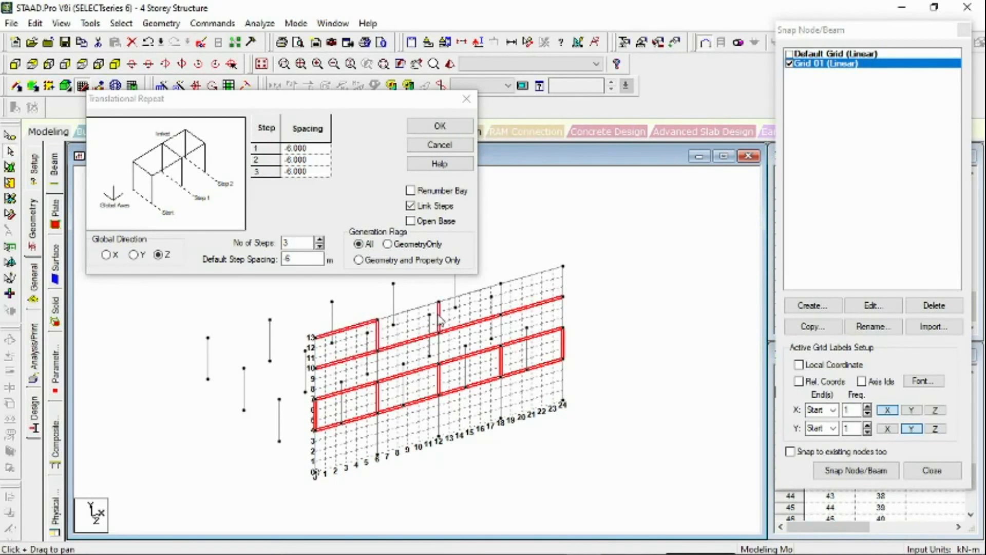
left_click(414, 311, "ctrl")
left_click(471, 293, "ctrl")
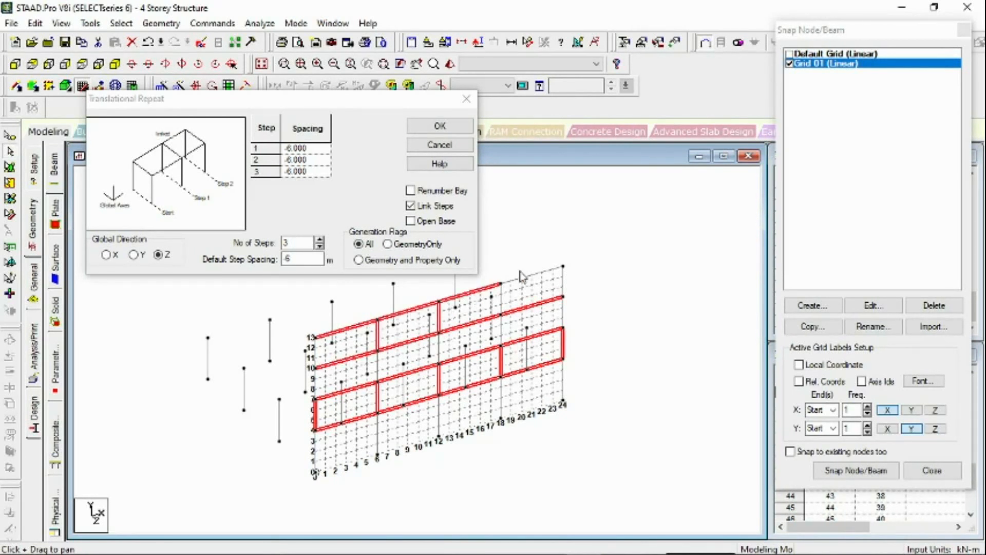
left_click(529, 275, "ctrl")
left_click(564, 281, "ctrl")
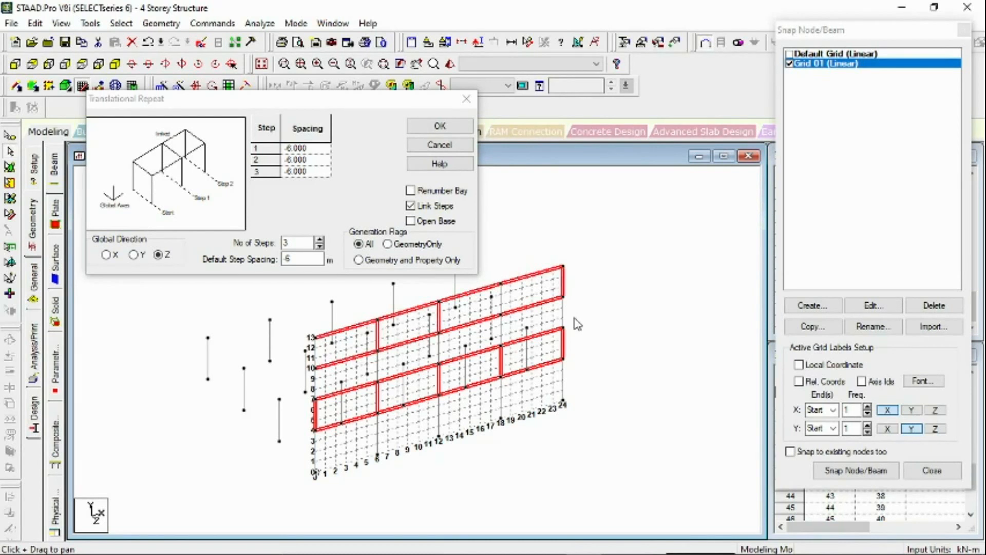
- Add the third-storey columns and the remaining top-storey columns at X = 0 and 18 m to the selection
left_click(564, 317, "ctrl")
left_click(502, 333, "ctrl")
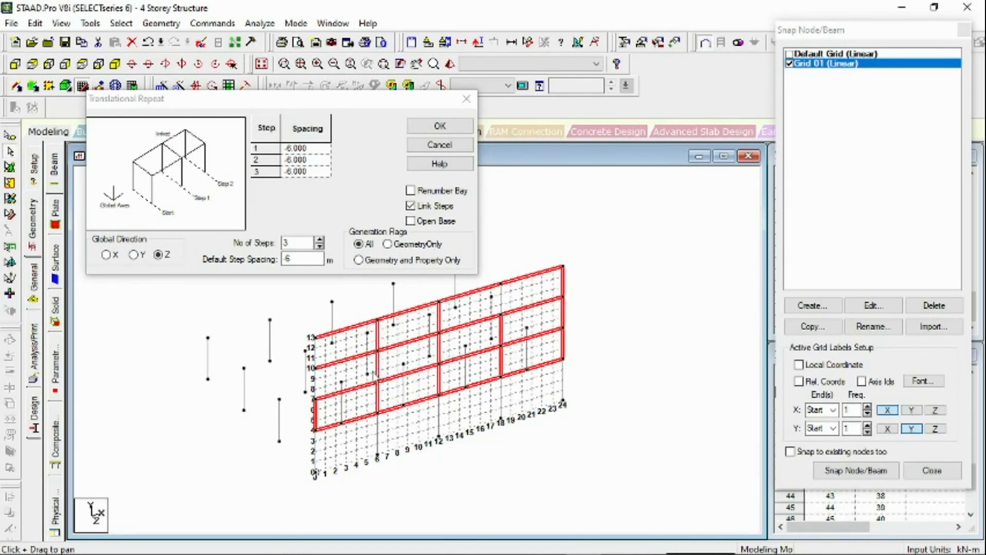
left_click(315, 383, "ctrl")
left_click(315, 358, "ctrl")
left_click(501, 300, "ctrl")
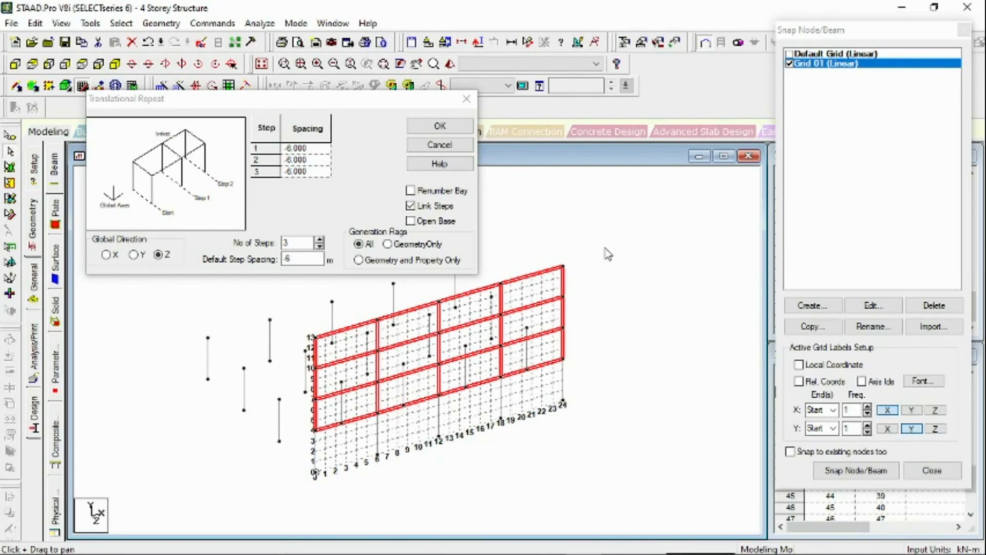
- Generate the linked Z repeats from the selected members and clear the selection
left_click(438, 128)
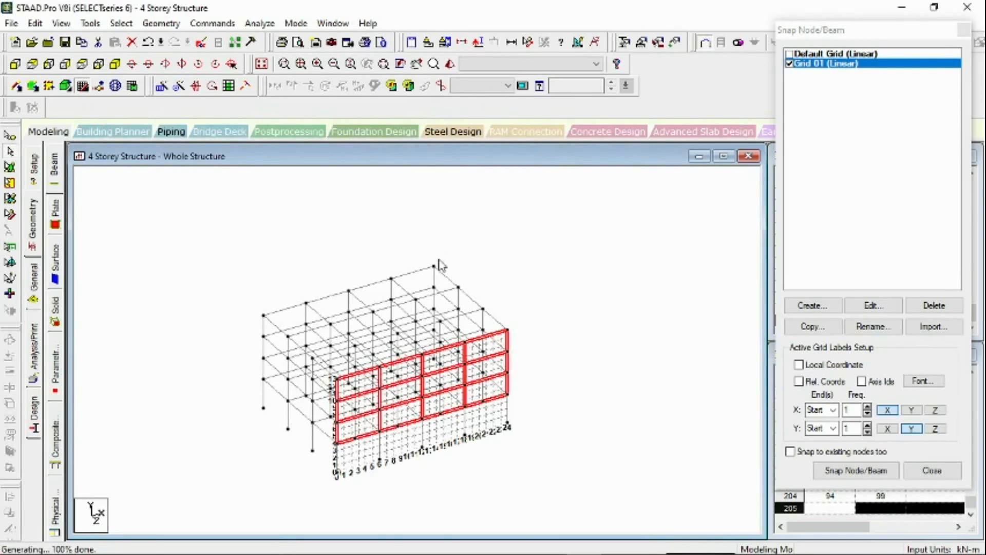
scroll(437, 272, "up", 1)
scroll(436, 313, "up", 1)
left_click(575, 356)
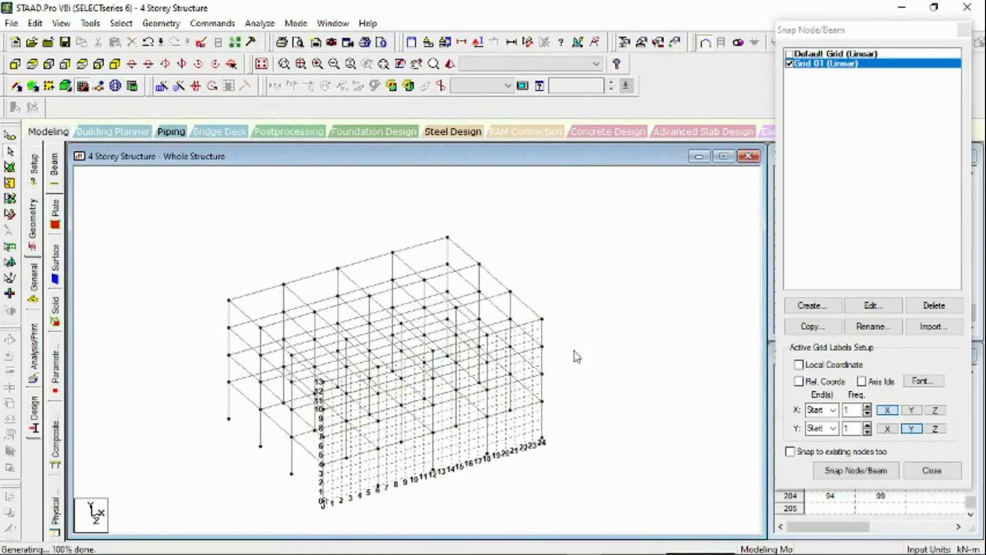
- Turn off the snap node/beam grid so that only the frame is displayed
middle_click_drag(572, 368, 599, 355)
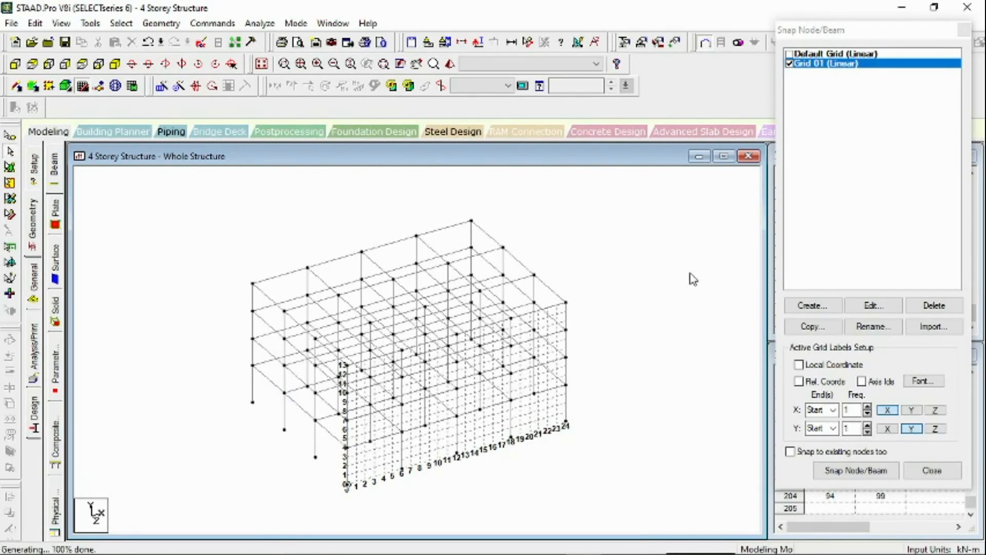
mouse_move(604, 365)
middle_mouse_down()
mouse_move(608, 348)
mouse_move(592, 348)
mouse_move(596, 355)
middle_mouse_up()
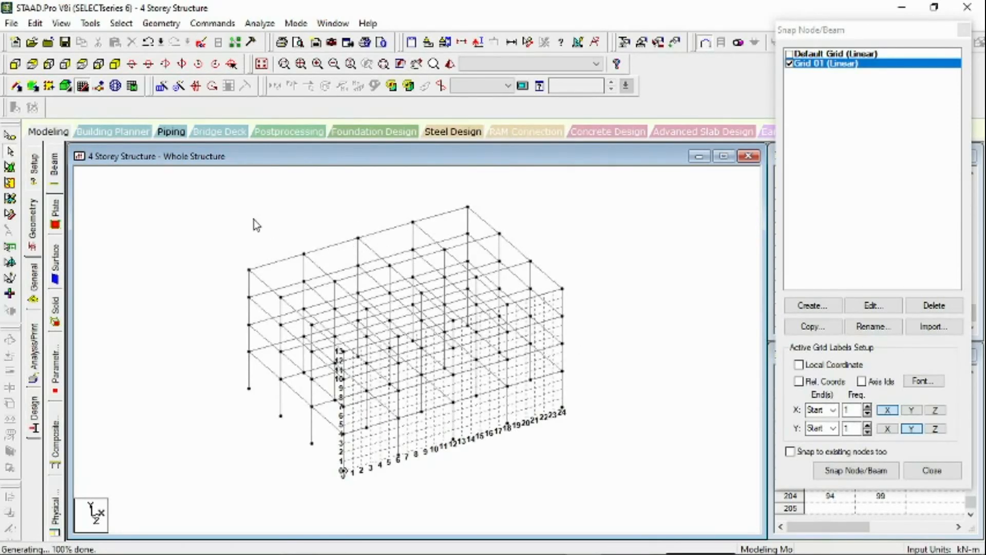
left_click(84, 87)
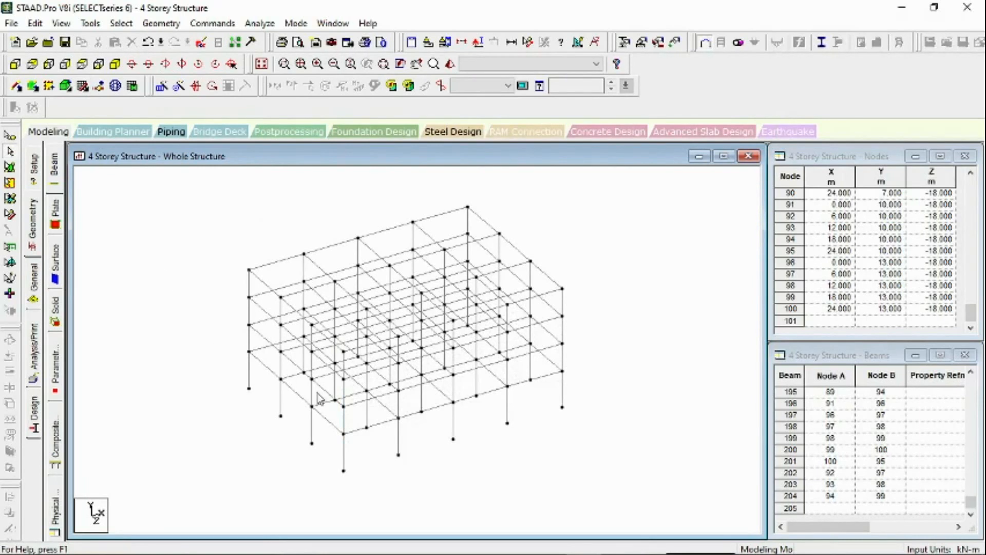
scroll(442, 442, "up", 3)
middle_click_drag(443, 444, 467, 463)
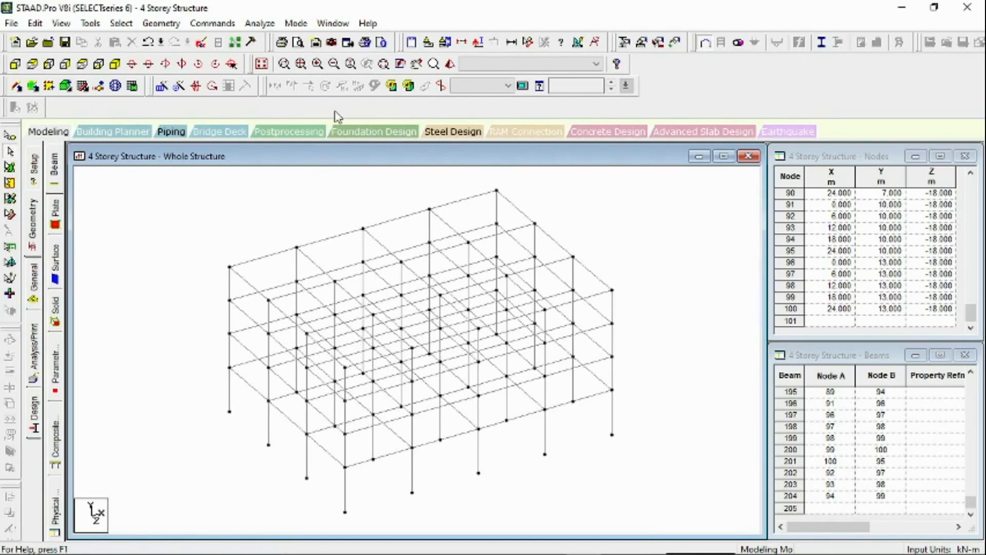
- Set the current input units to Millimeter for length and Newton for force
left_click(427, 45)
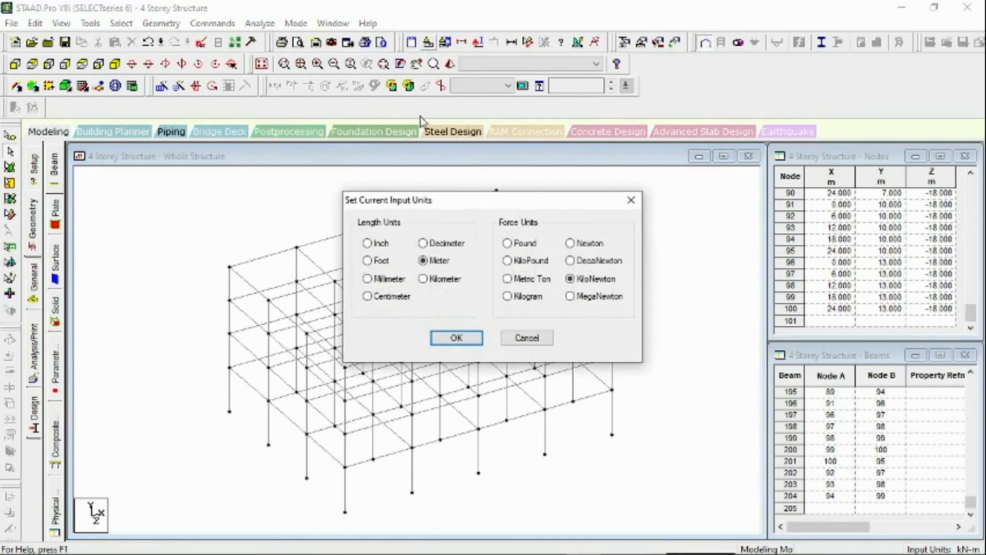
left_click_drag(456, 201, 412, 189)
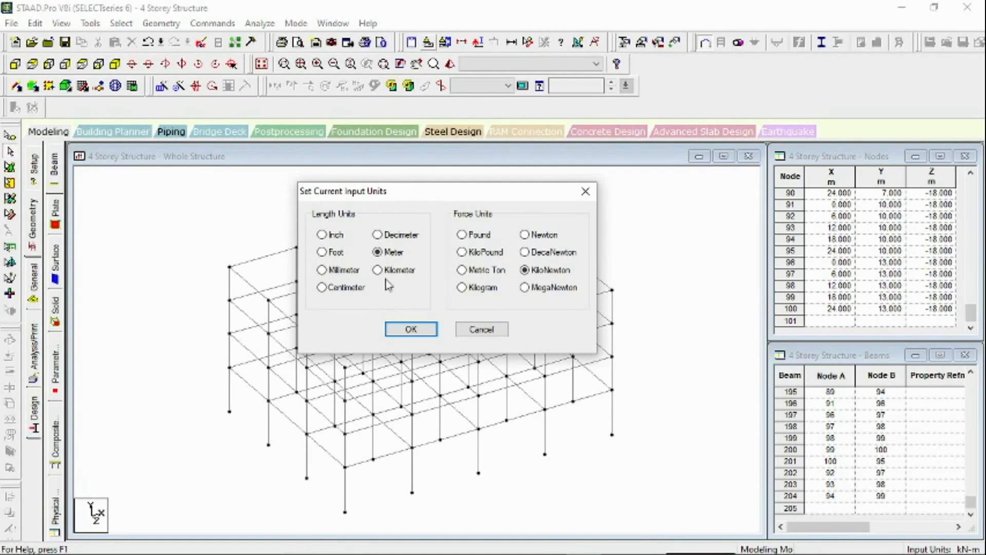
left_click(324, 272)
left_click(525, 234)
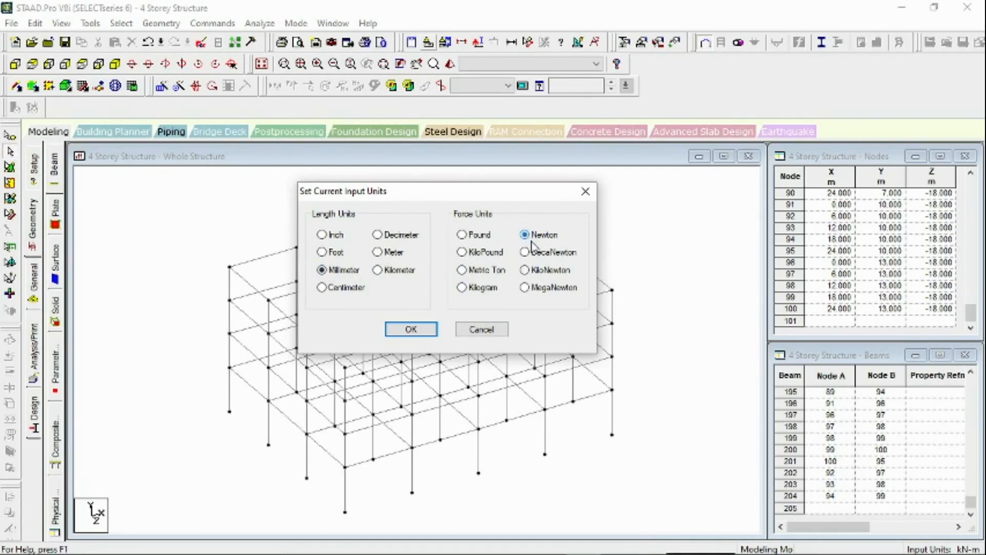
left_click(423, 328)
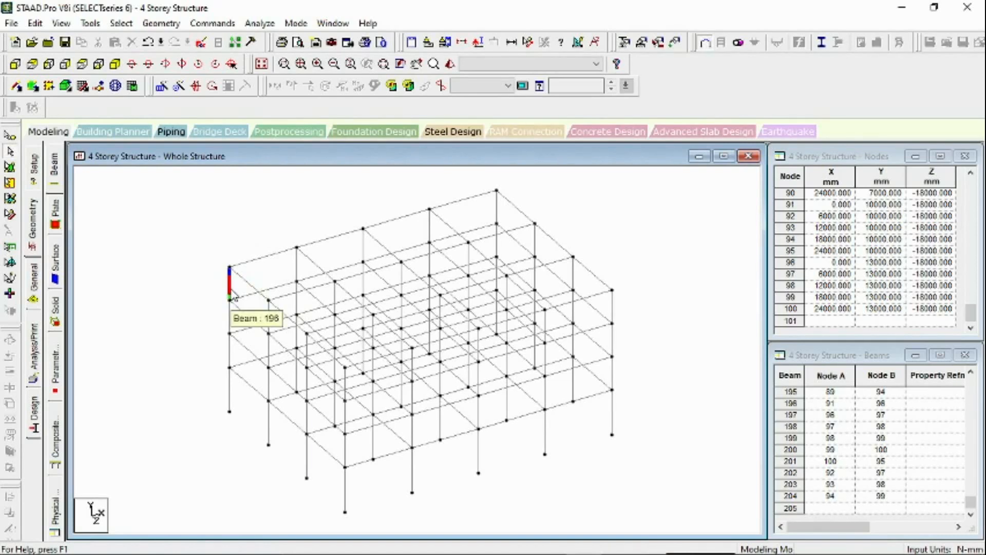
- Define a rectangular section with YD 400 mm and ZD 400 mm, without a material, and add it to the properties
left_click(34, 285)
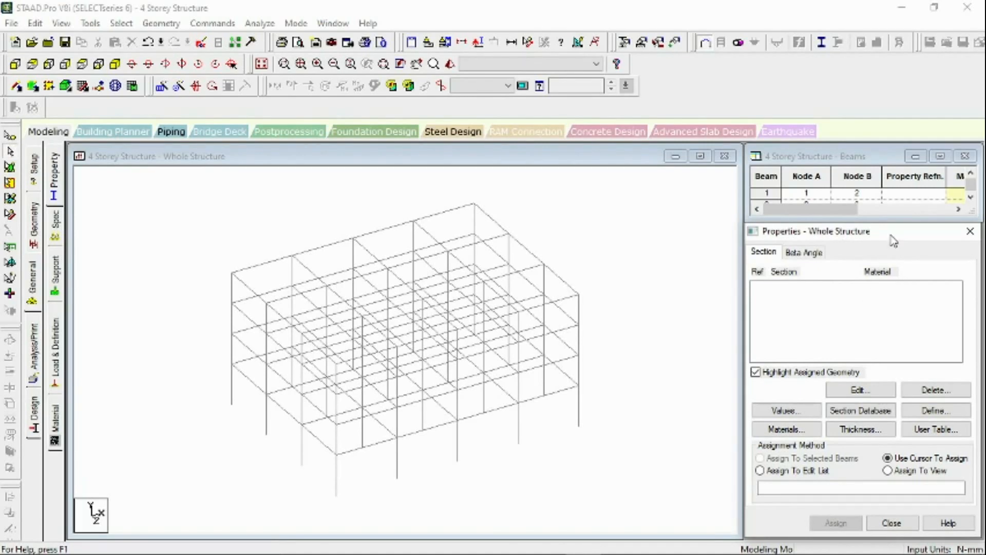
left_click_drag(895, 234, 821, 105)
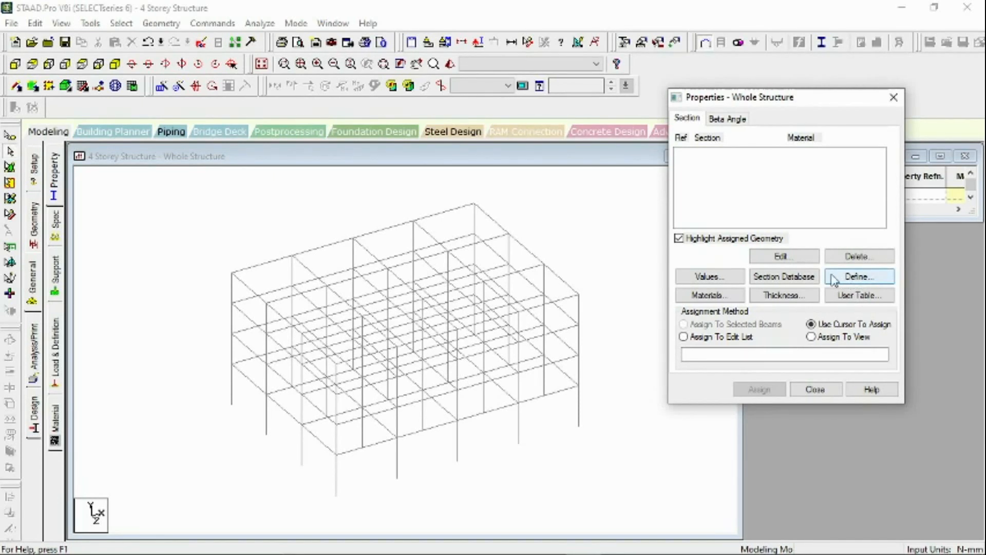
left_click(858, 281)
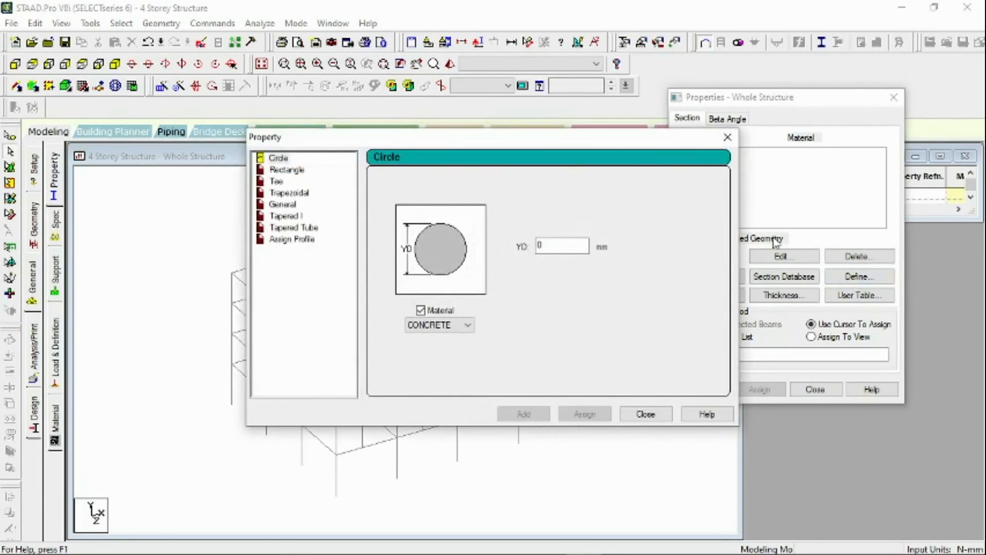
left_click_drag(568, 145, 579, 60)
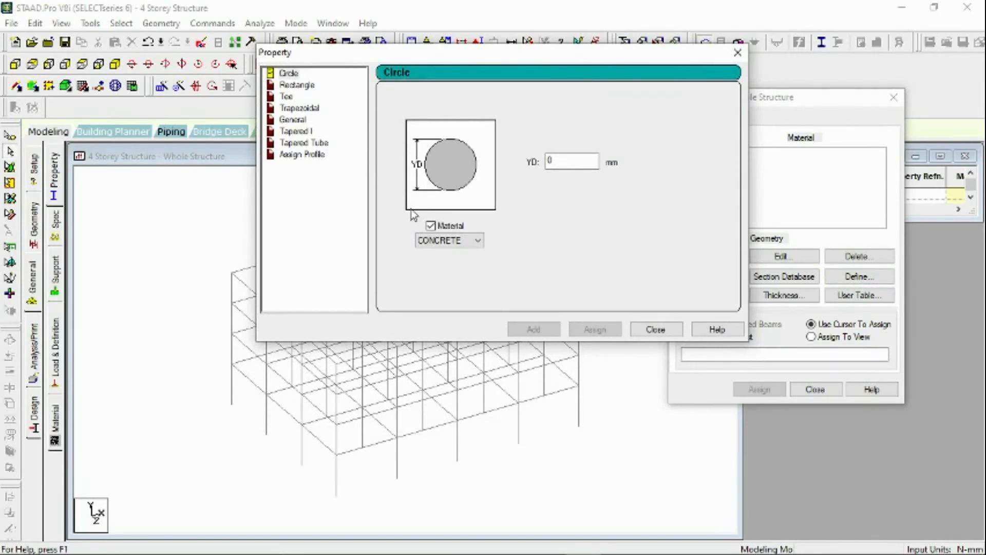
left_click(298, 85)
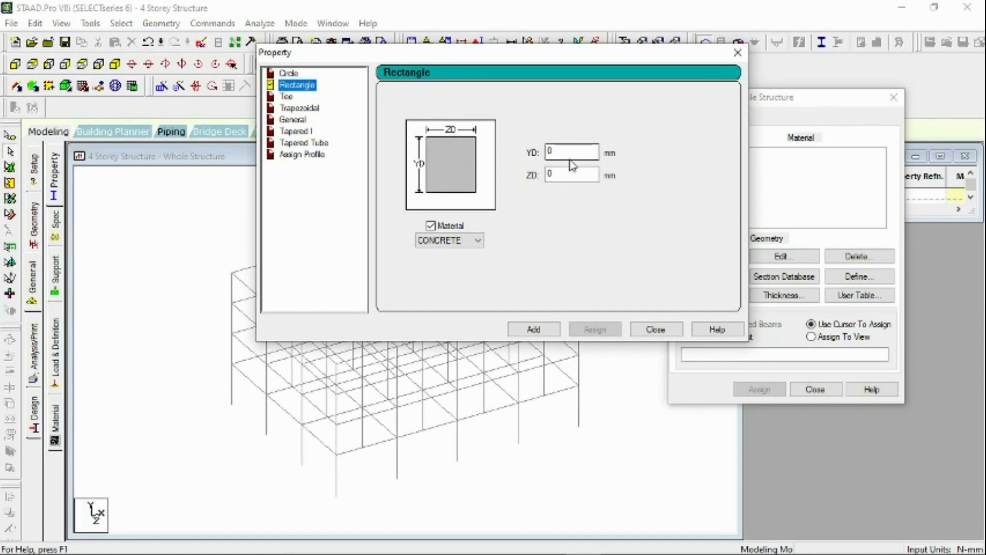
double_click(548, 153)
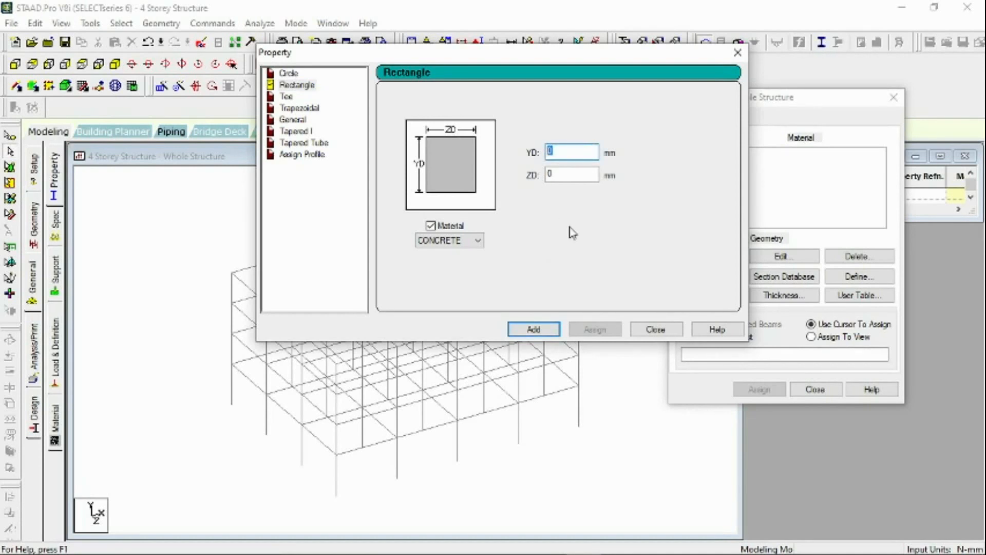
key("BackSpace")
left_click(565, 174)
double_click(549, 174)
type("400")
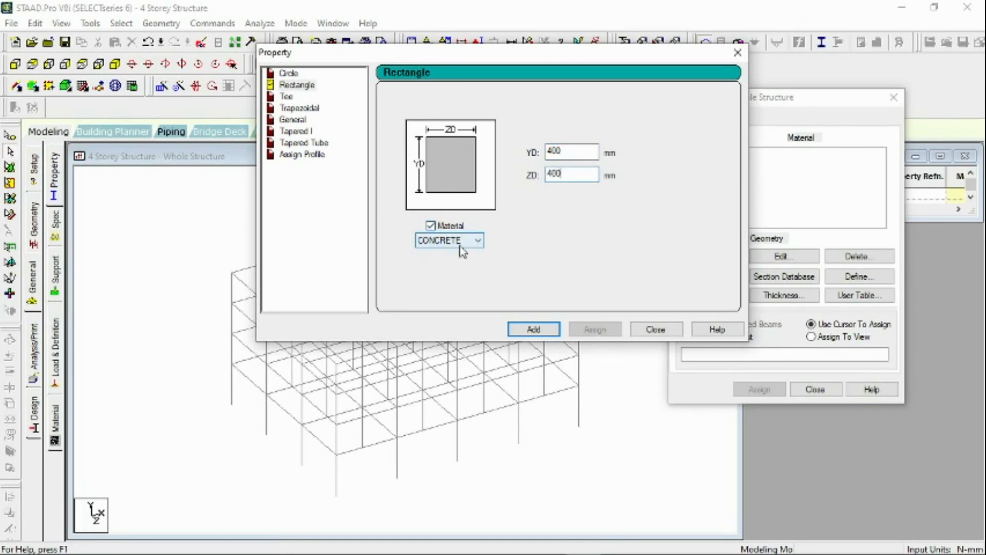
left_click(431, 226)
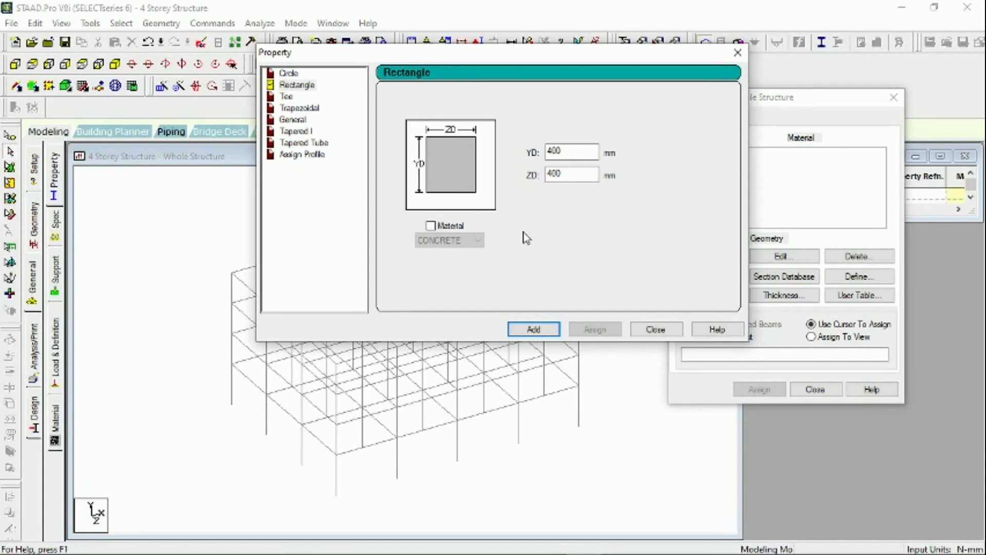
left_click(539, 329)
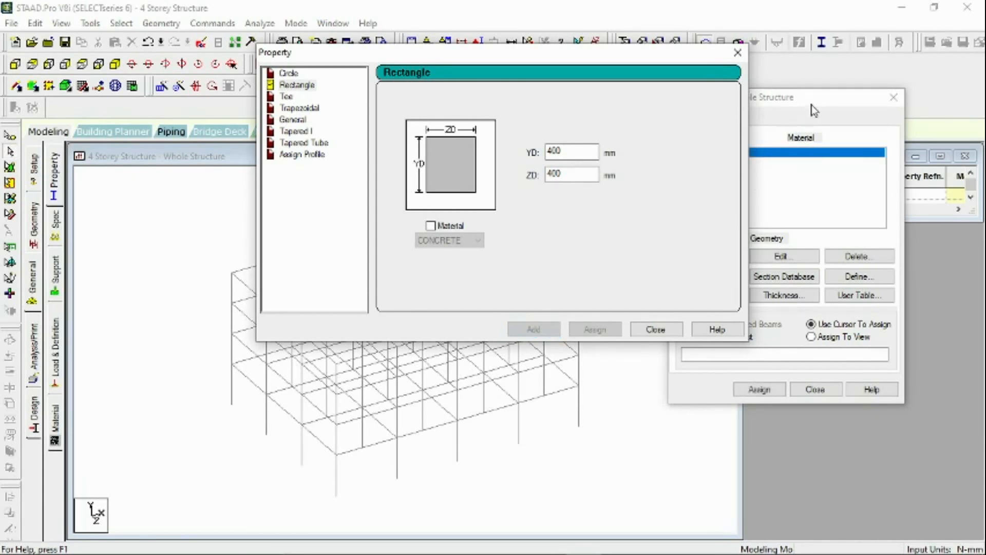
- Add a second rectangular section with YD 550 mm and ZD 300 mm in CONCRETE, and finish defining sections
left_click_drag(603, 53, 464, 44)
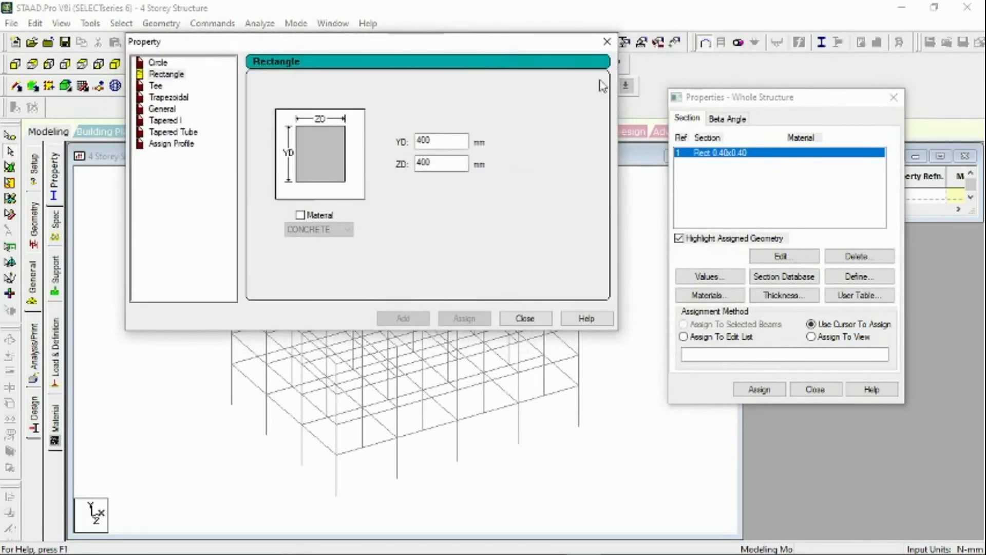
double_click(434, 141)
type("550")
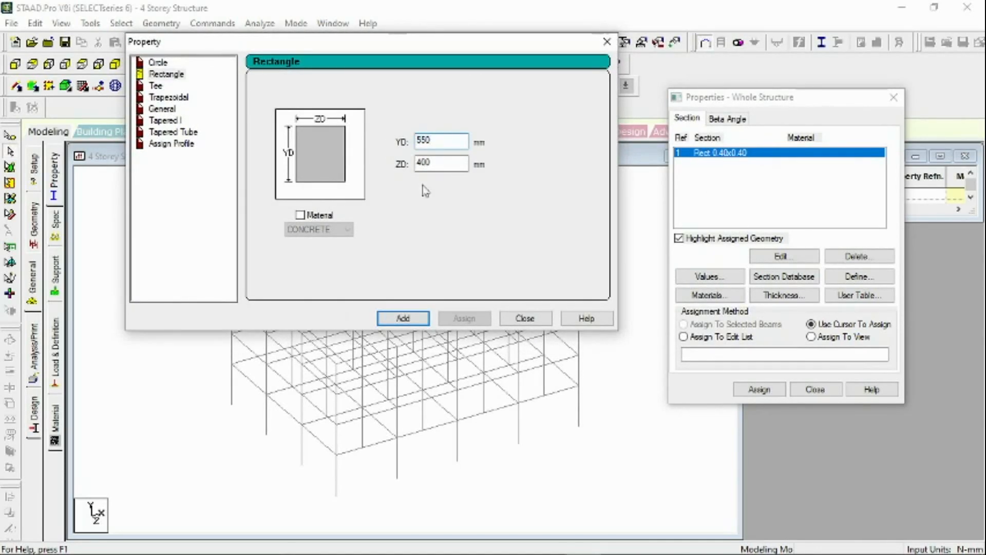
left_click(441, 170)
double_click(441, 164)
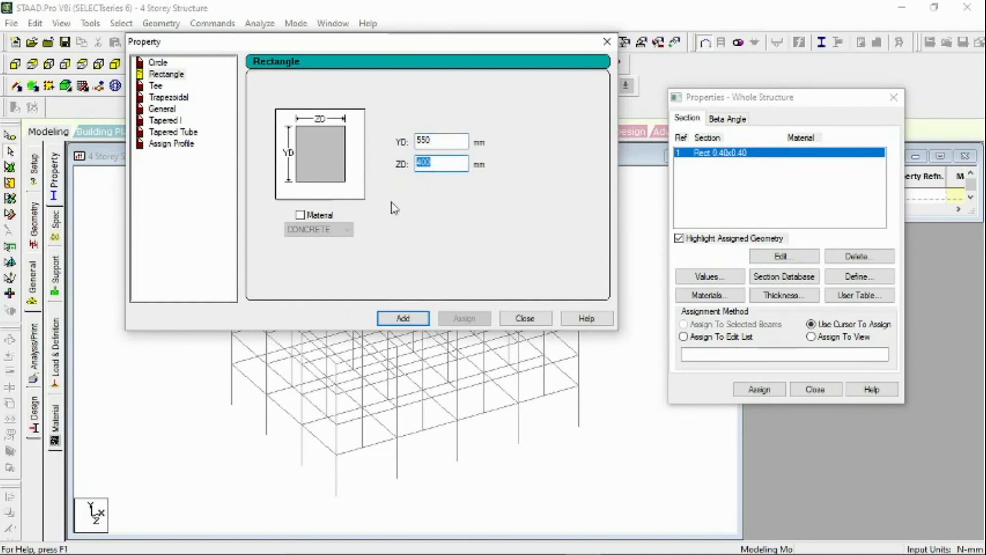
type("30")
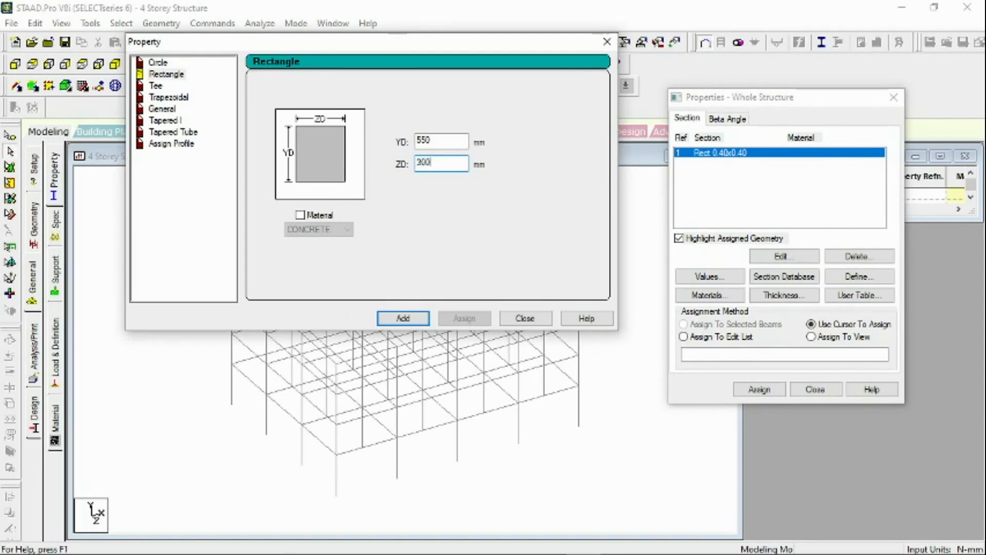
left_click(300, 215)
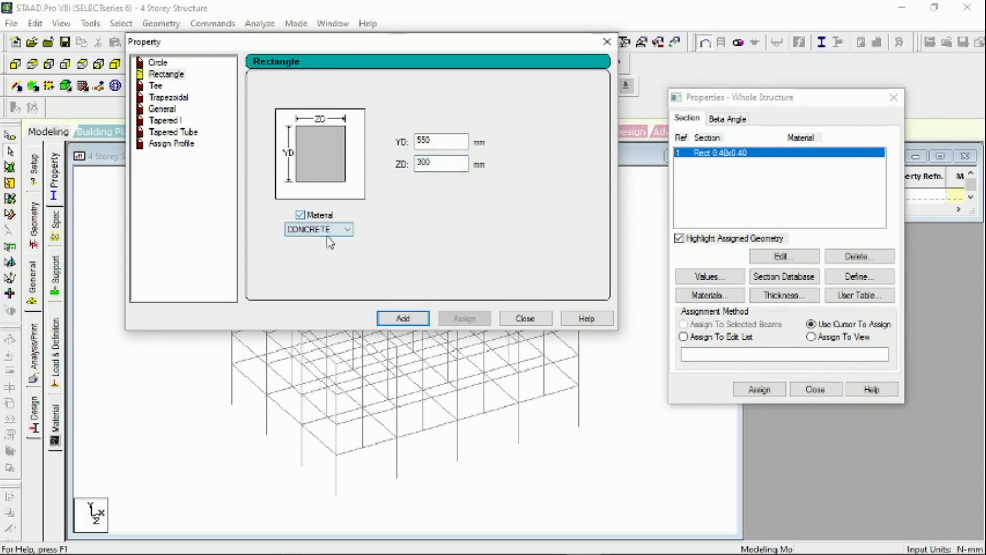
left_click(403, 318)
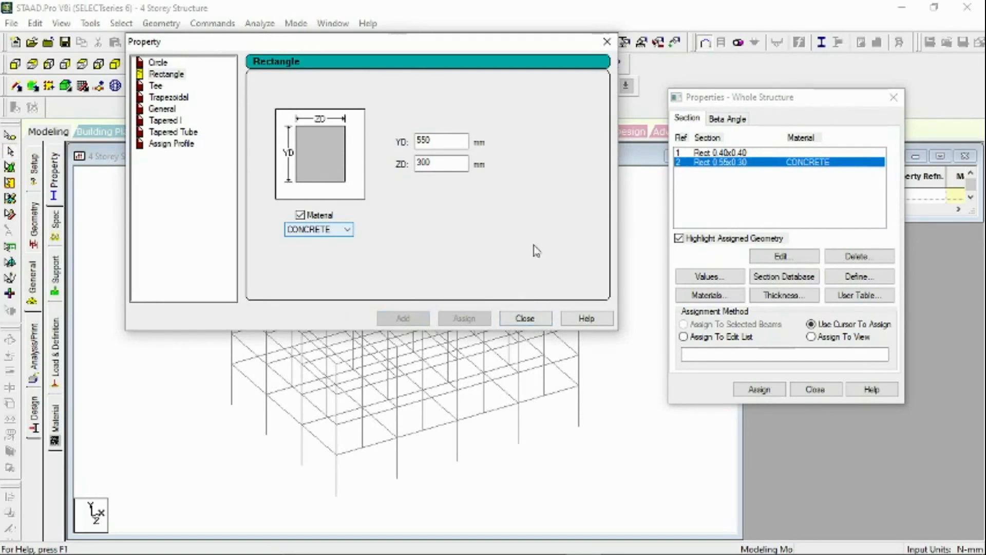
left_click(531, 318)
- Define a surface thickness of 100 mm in CONCRETE, add it to the properties, and finish defining thicknesses
left_click(737, 152)
left_click_drag(814, 102, 888, 74)
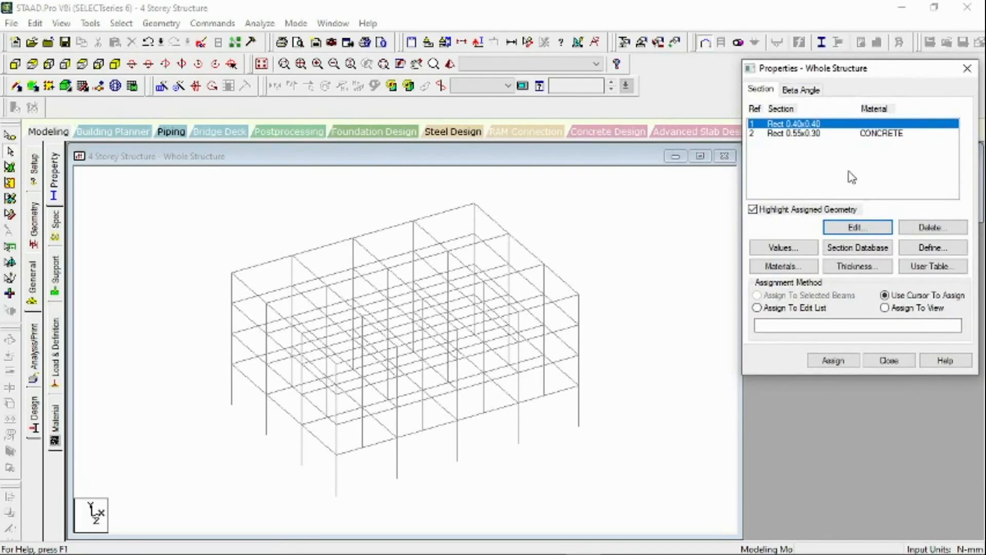
left_click(851, 168)
left_click(863, 267)
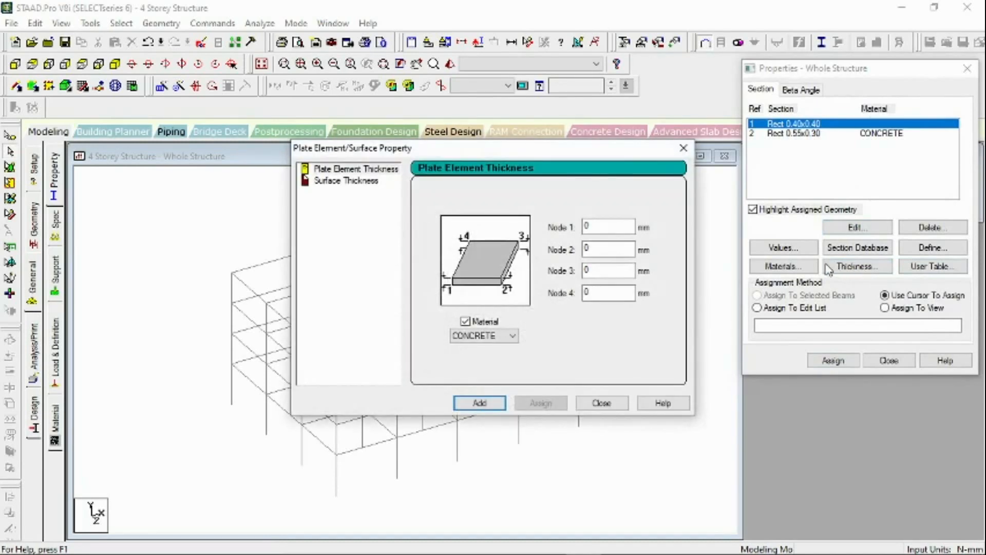
left_click(333, 182)
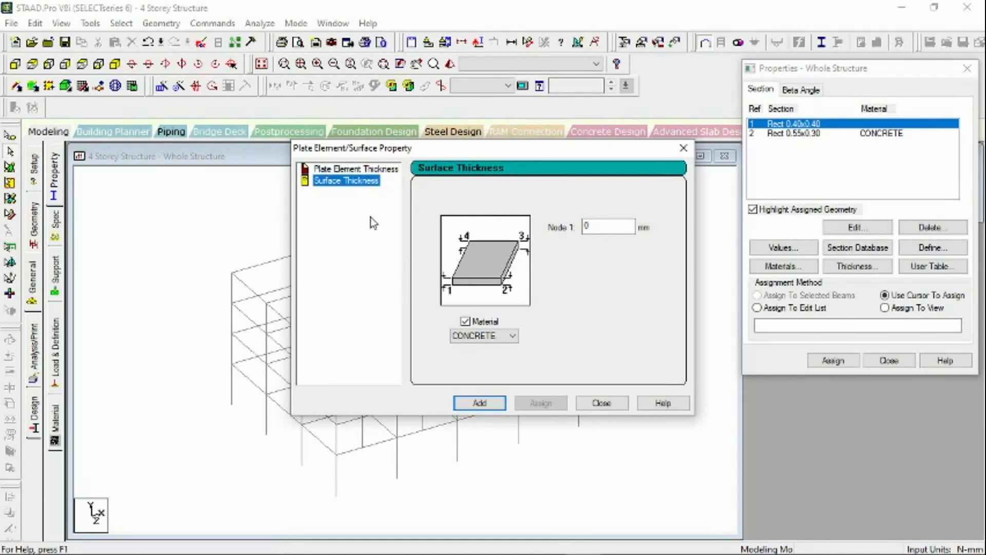
left_click(609, 227)
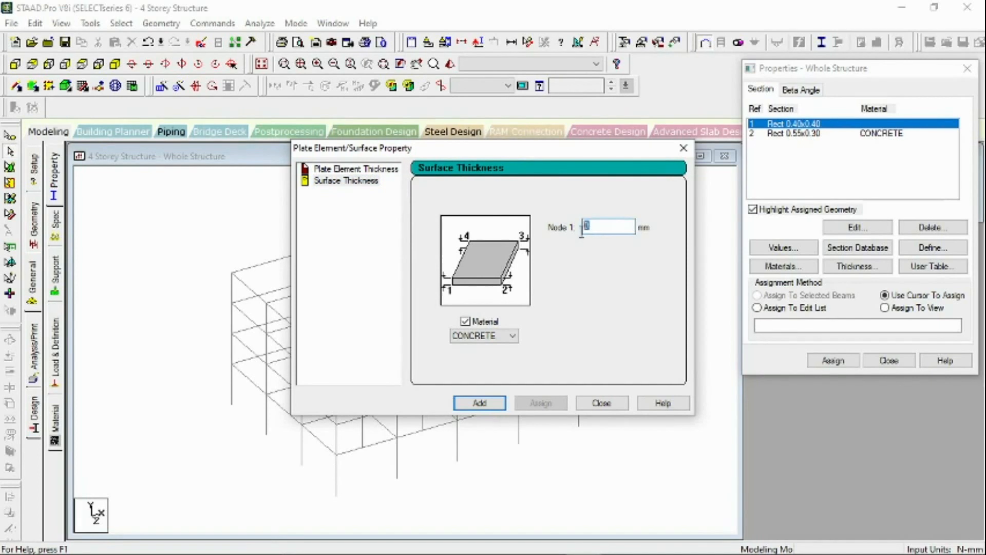
type("100")
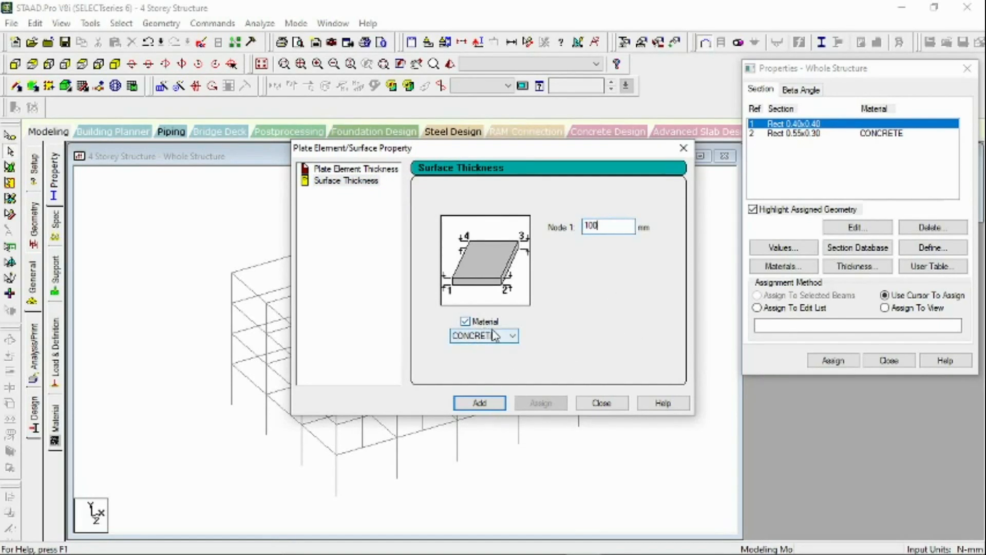
left_click(479, 402)
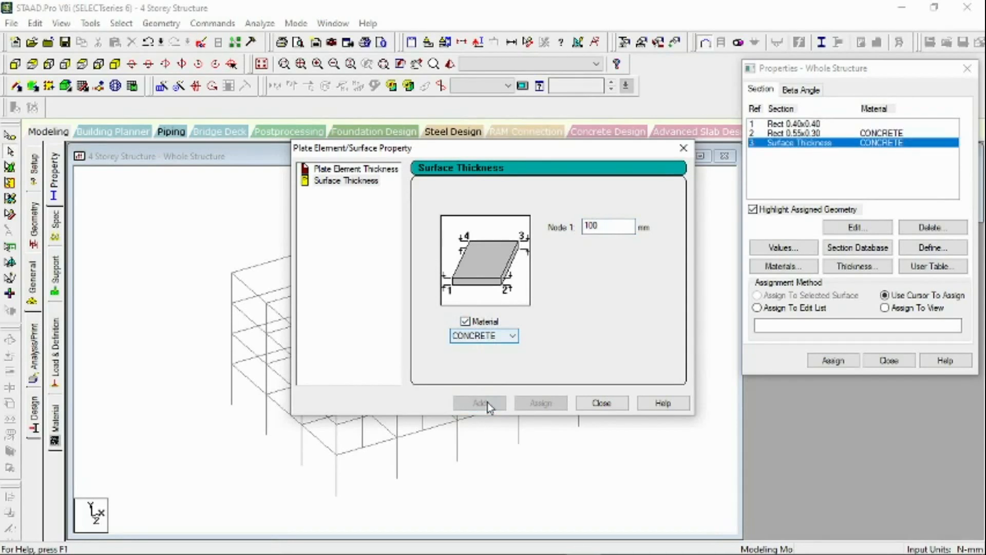
left_click(602, 402)
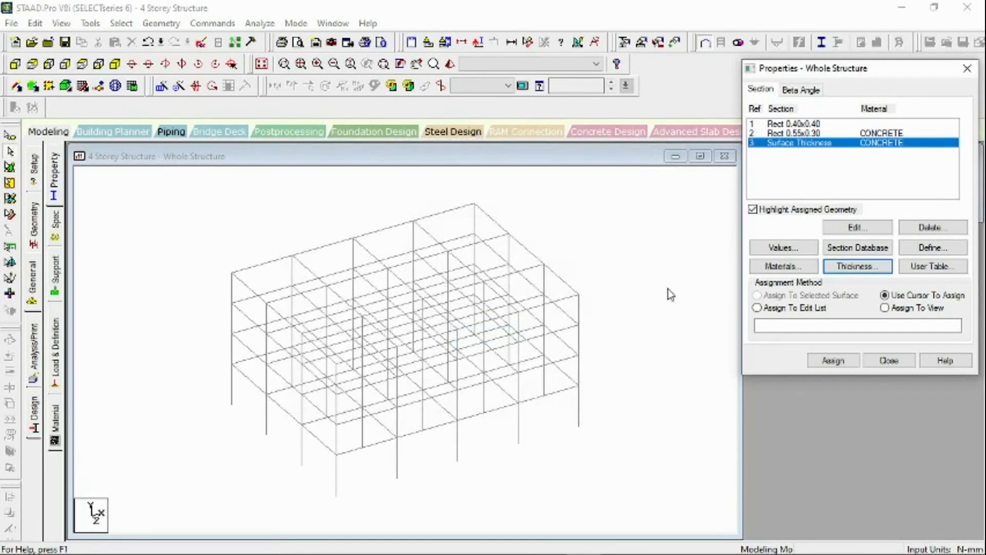
- Assign the Rect 0.40x0.40 section to the columns of all four storeys, selecting them in the front view
scroll(641, 297, "up", 4)
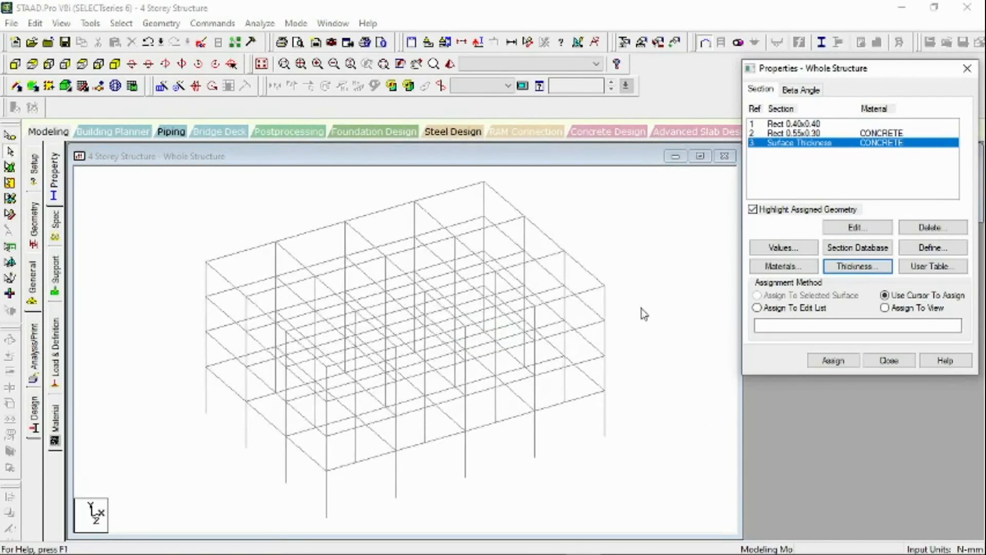
scroll(639, 297, "down", 1)
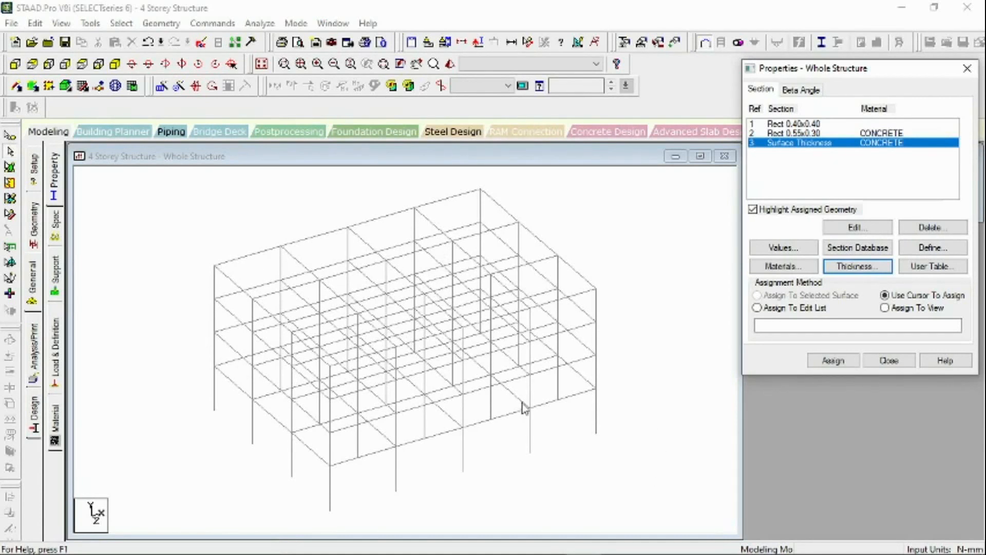
left_click(773, 124)
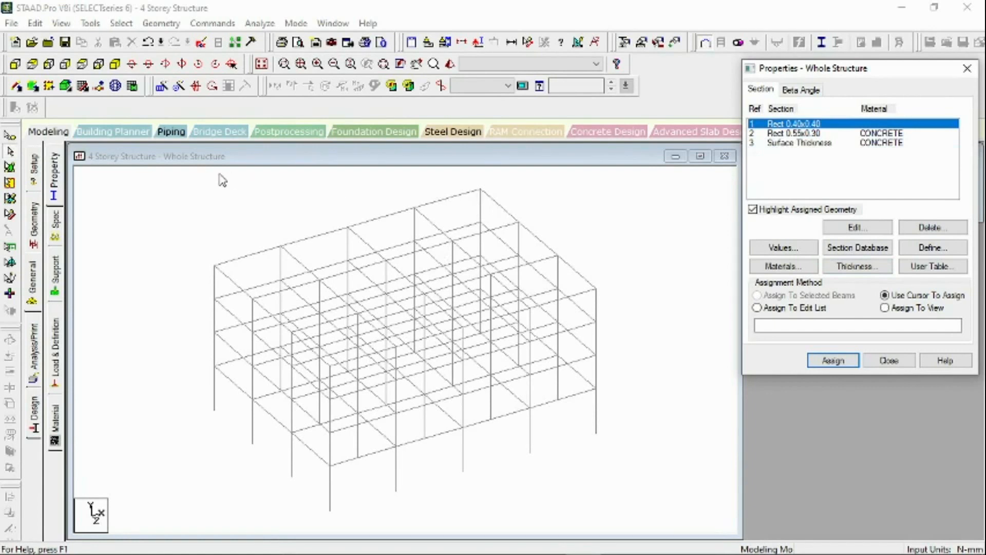
left_click(15, 64)
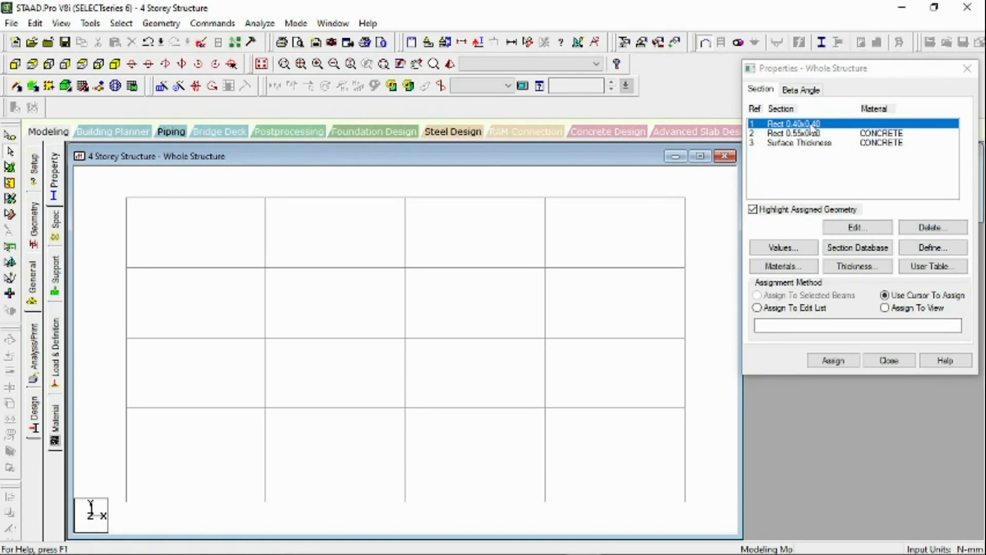
left_click_drag(716, 502, 107, 433)
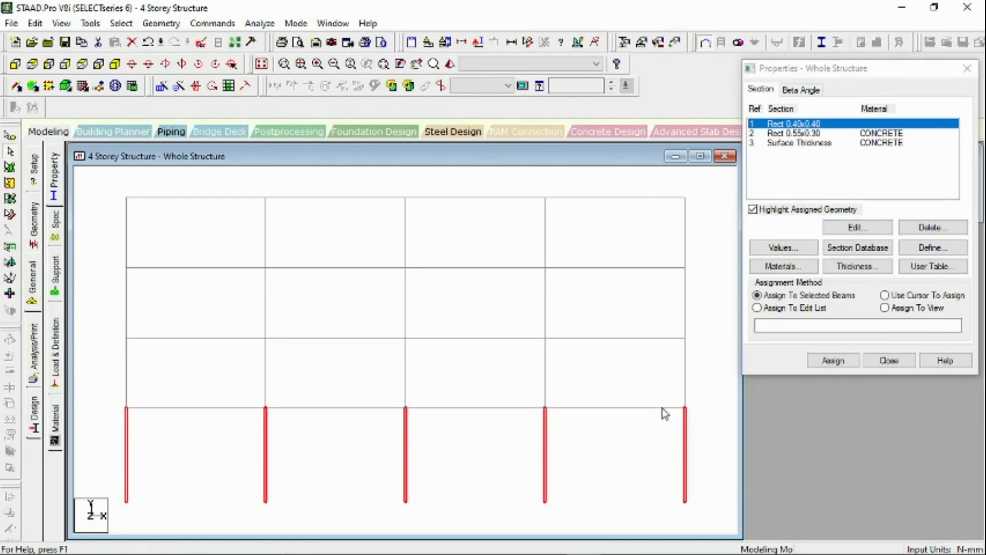
left_click_drag(714, 389, 118, 351)
left_click_drag(711, 320, 126, 285)
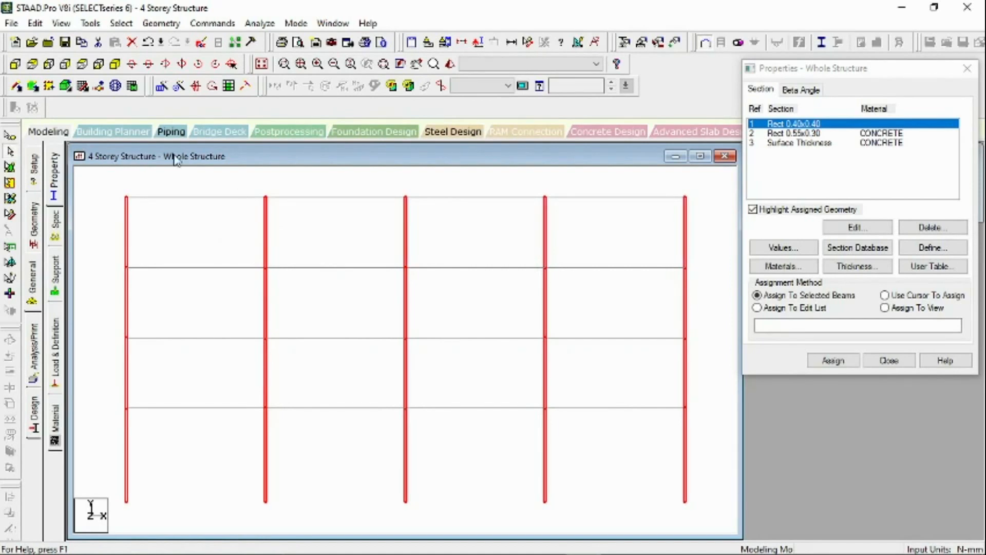
left_click(116, 64)
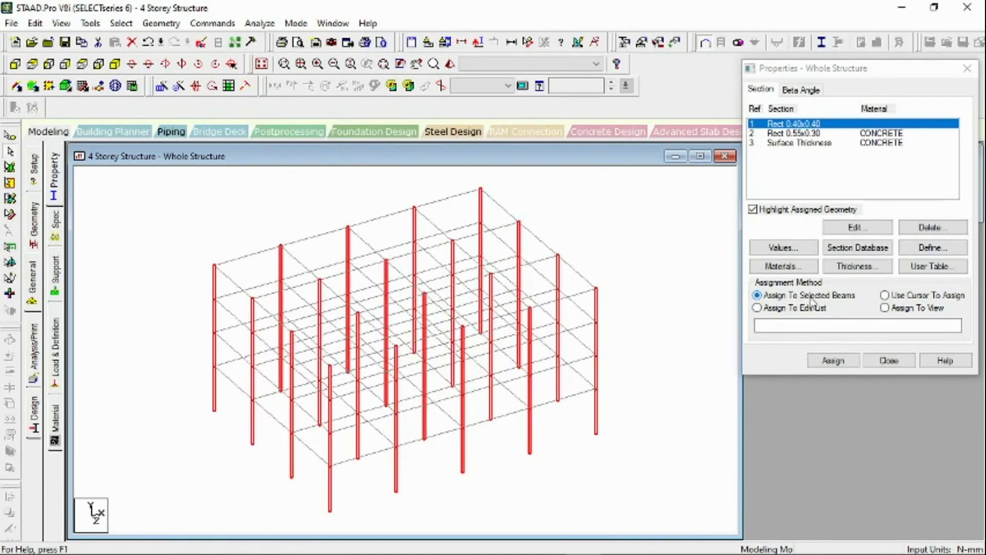
left_click(834, 361)
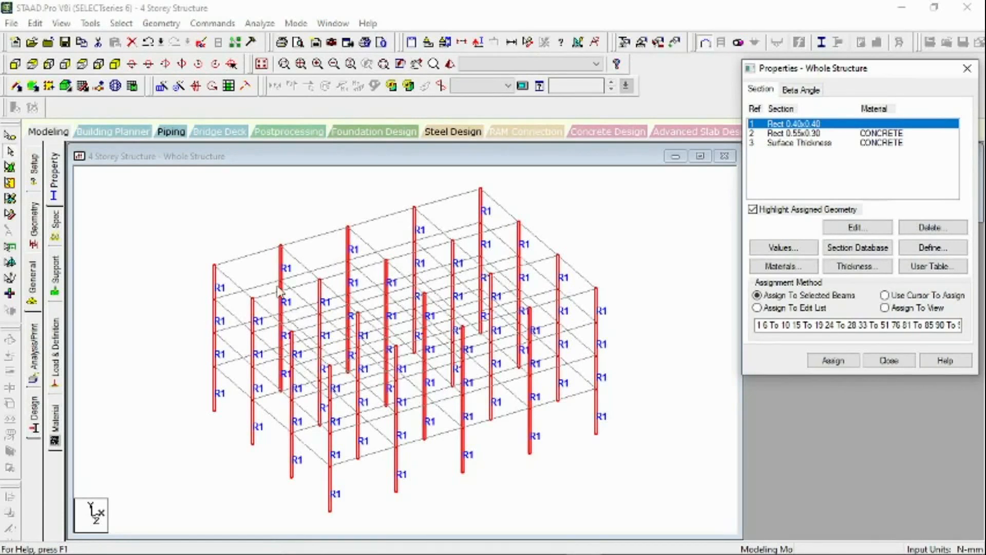
- Assign the Rect 0.55x0.30 section to all floor beams in both directions, selecting them in plan view, and clear the selection
left_click(783, 135)
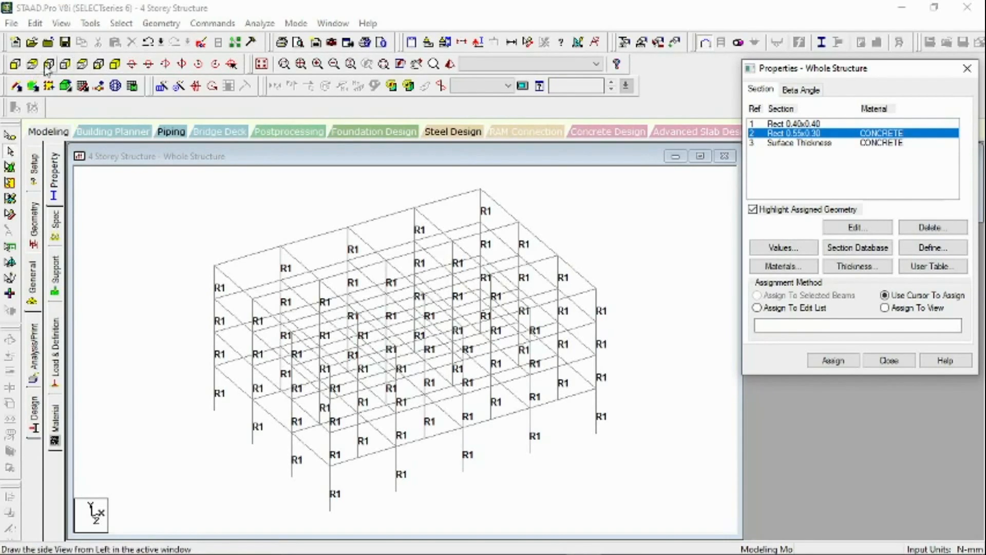
left_click(82, 65)
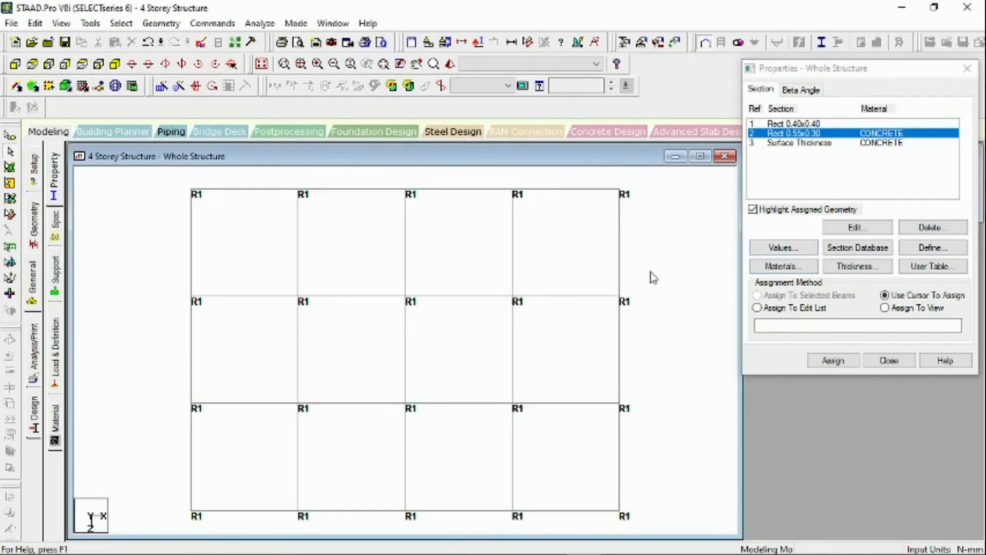
left_click_drag(661, 270, 150, 219)
left_click_drag(660, 385, 126, 316, "ctrl")
left_click_drag(632, 501, 168, 433, "ctrl")
left_click_drag(594, 528, 544, 170, "ctrl")
left_click_drag(485, 518, 436, 179, "ctrl")
left_click_drag(378, 523, 337, 169, "ctrl")
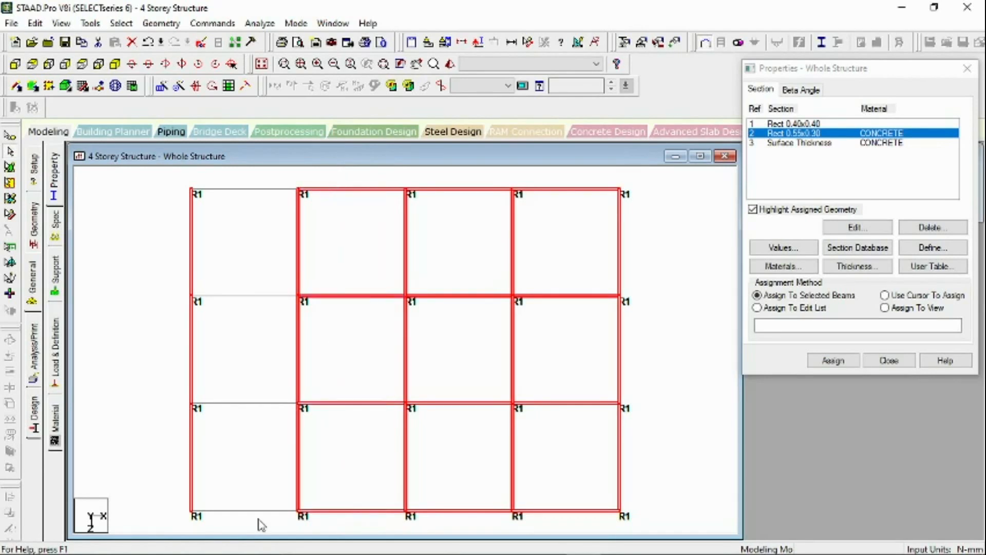
left_click_drag(265, 523, 242, 180, "ctrl")
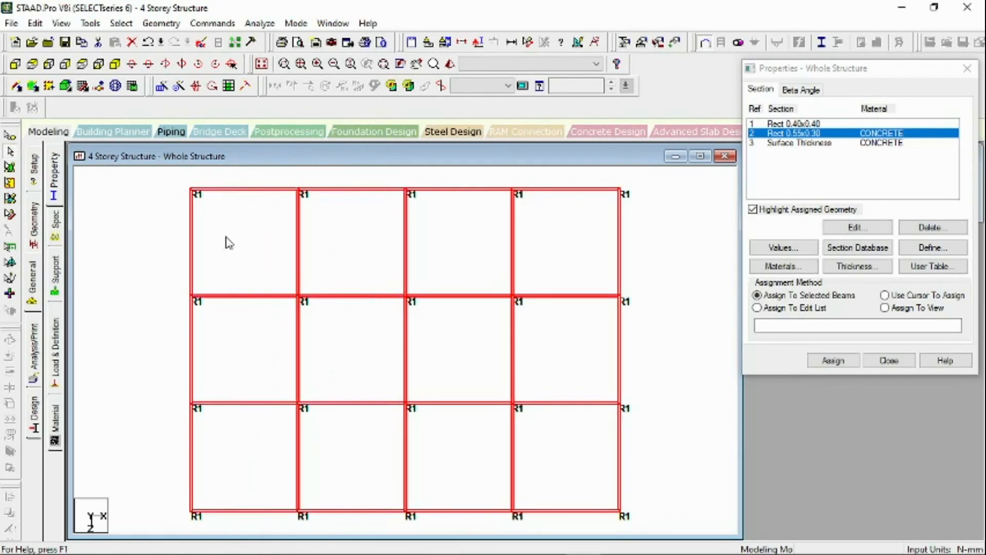
left_click(116, 65)
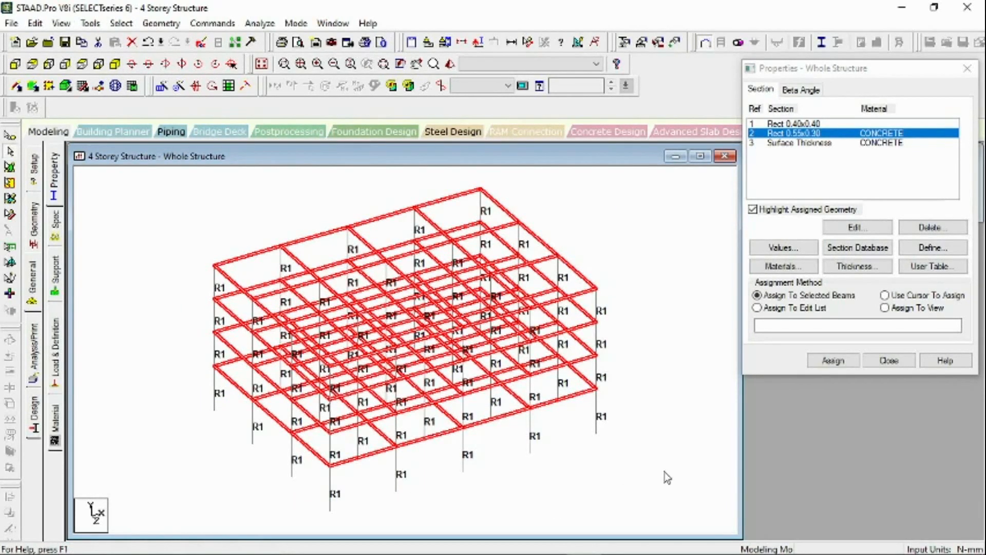
left_click(832, 362)
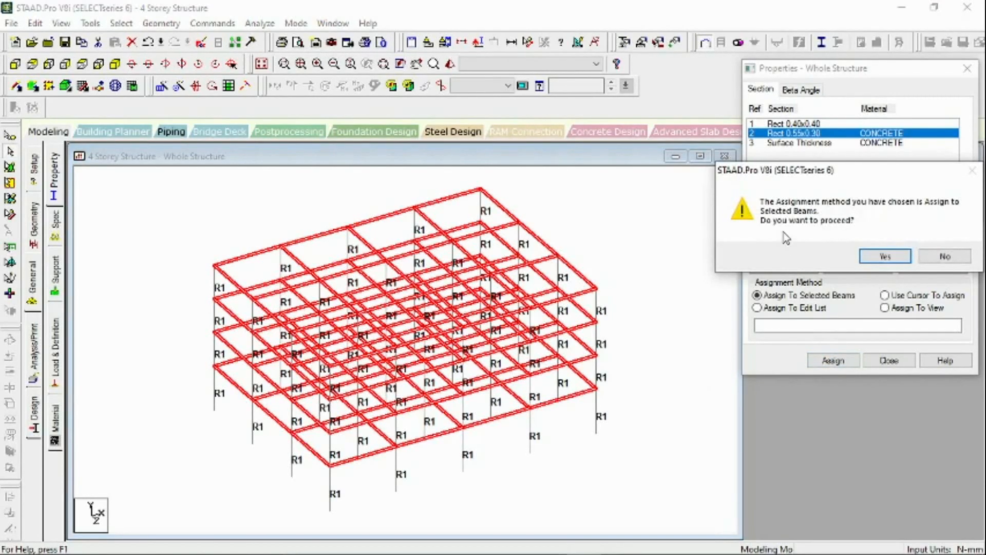
left_click(884, 258)
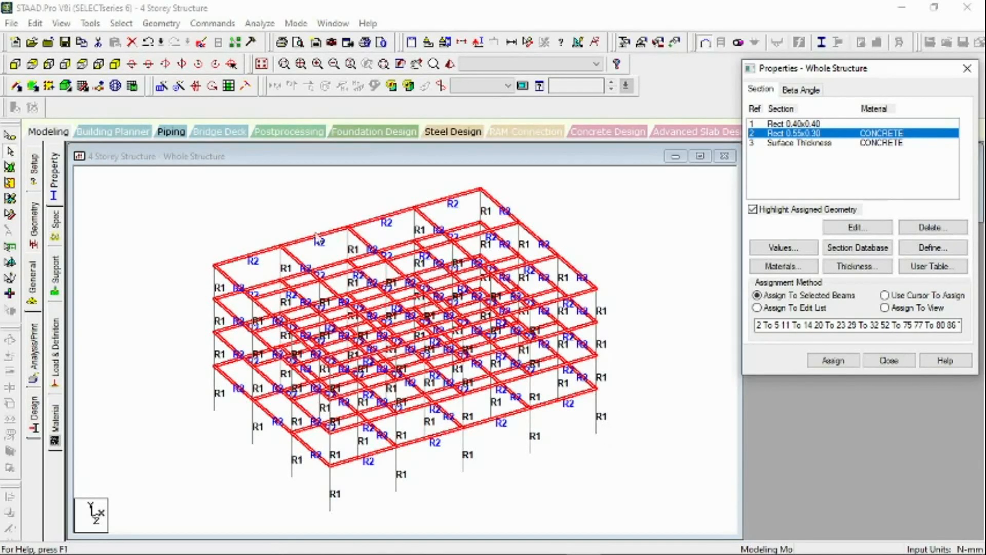
left_click(164, 220)
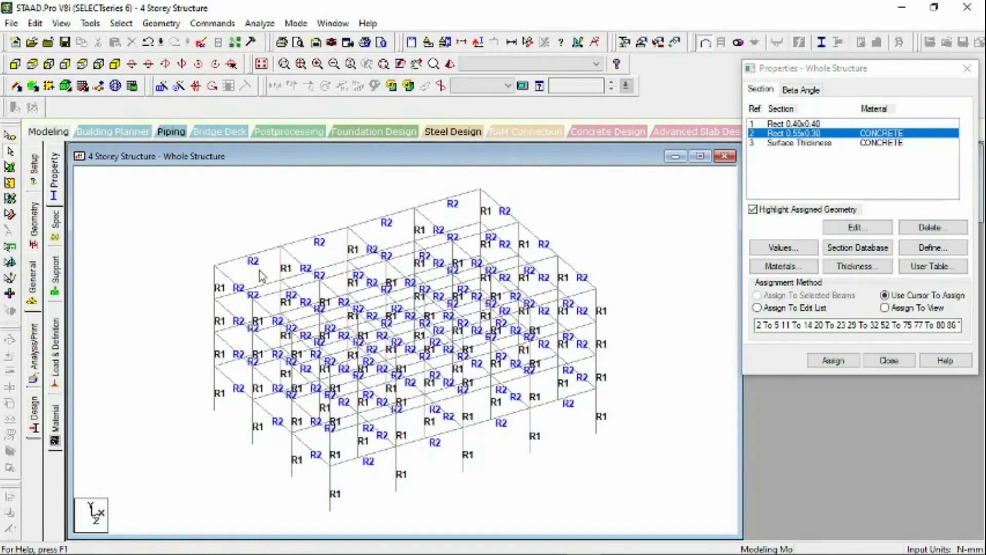
key("ctrl+z")
- Isolate the first-floor beams in a new view displayed in the active window and show them isometrically
left_click(794, 143)
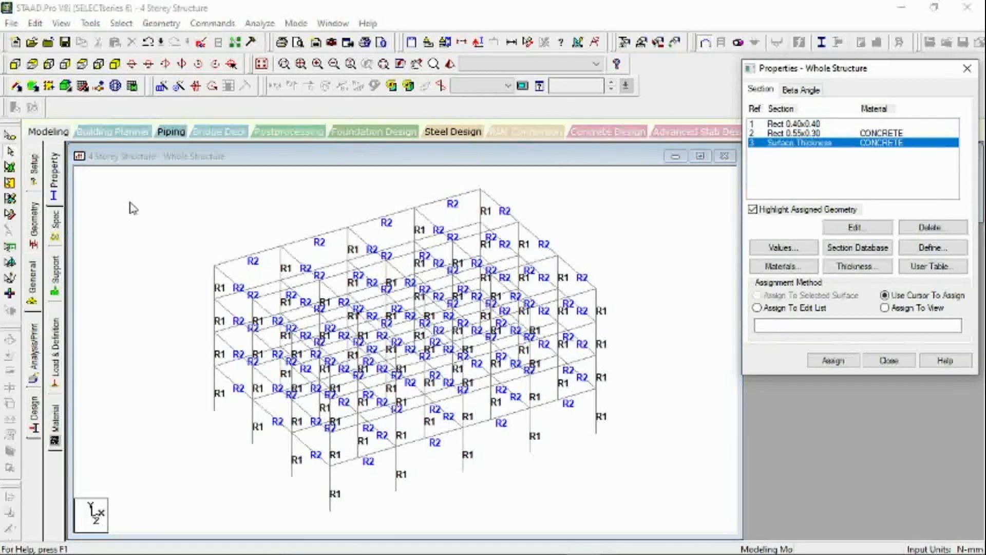
left_click(15, 64)
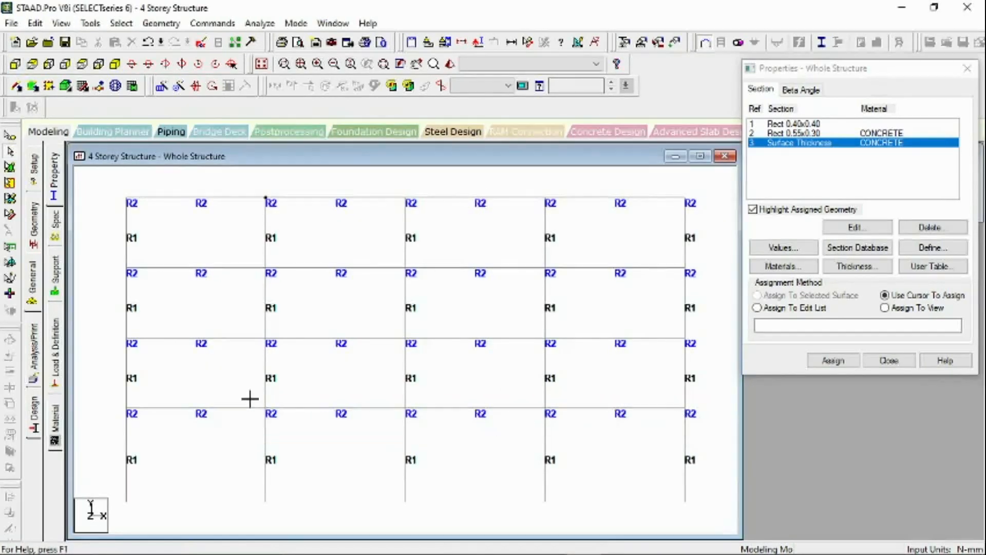
left_click_drag(120, 390, 102, 391)
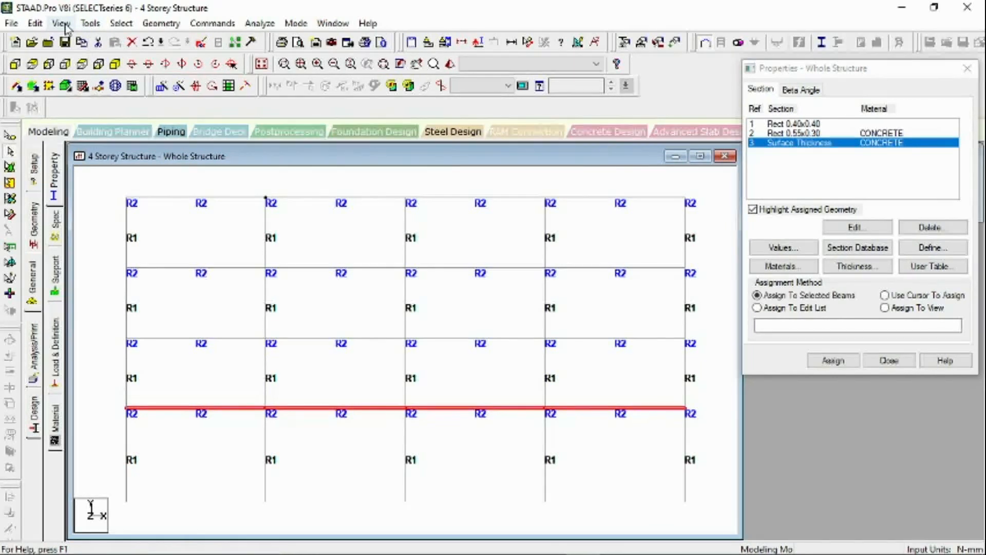
left_click(61, 23)
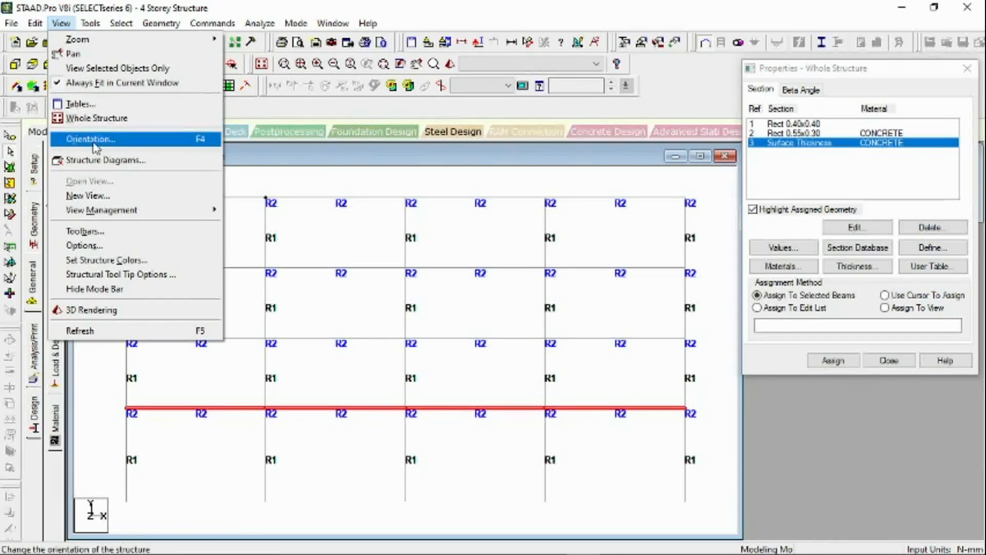
left_click(101, 199)
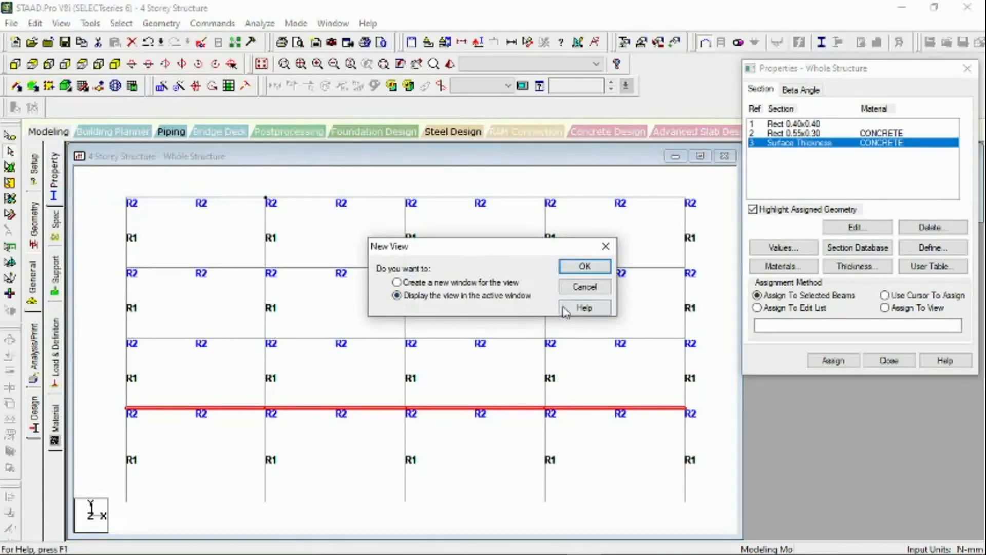
left_click(586, 266)
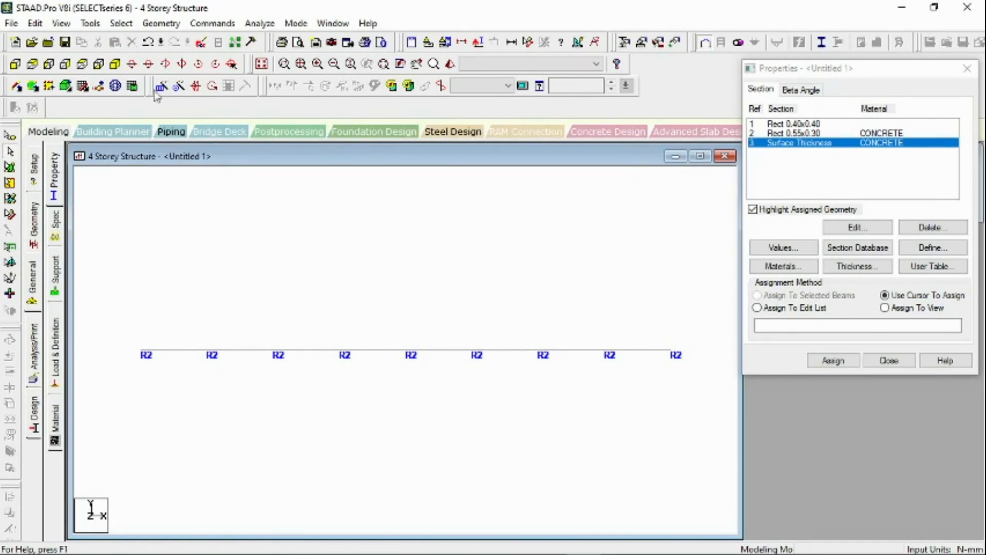
left_click(114, 65)
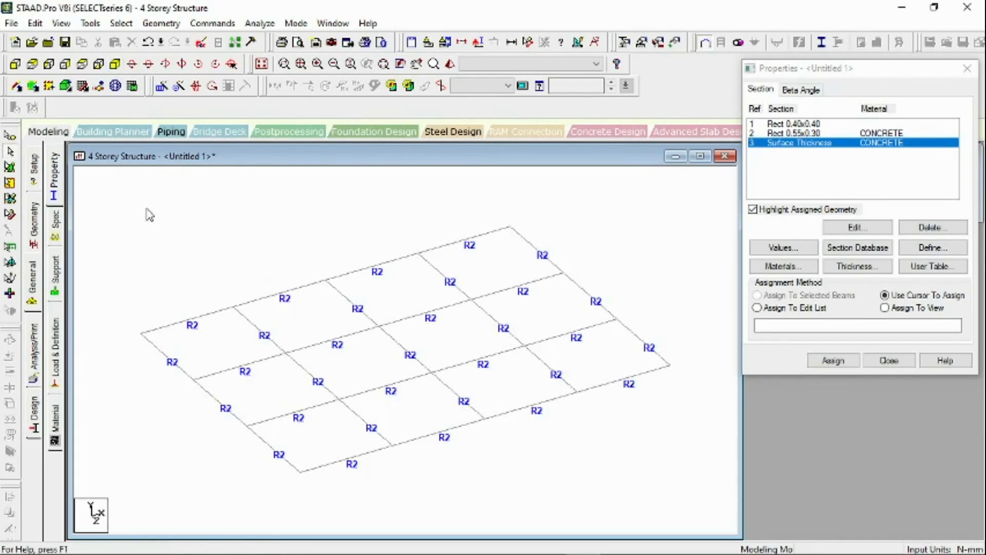
- Add surfaces to the first two bays along the first floor's rear edge, outlining each through its four corner nodes
left_click(49, 87)
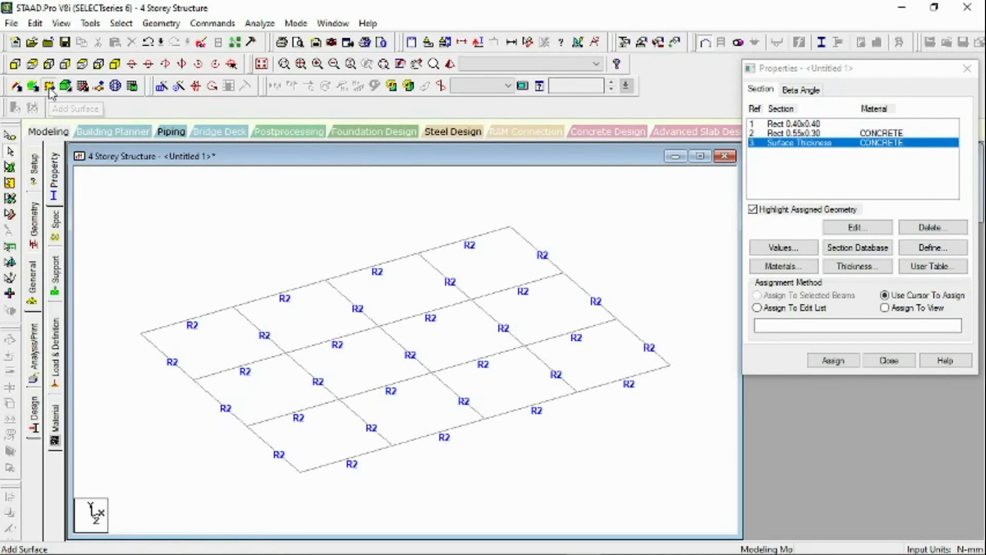
left_click(142, 334)
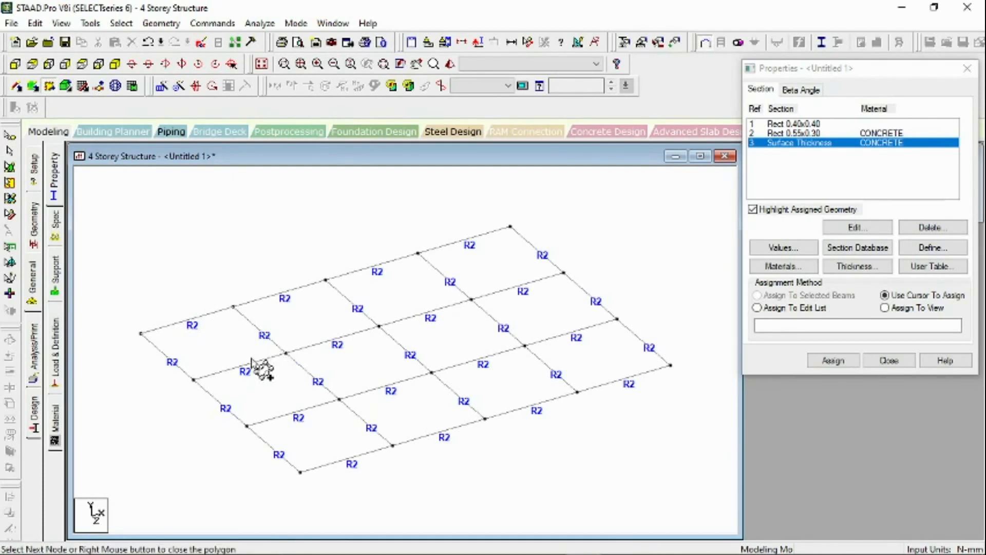
left_click(142, 335)
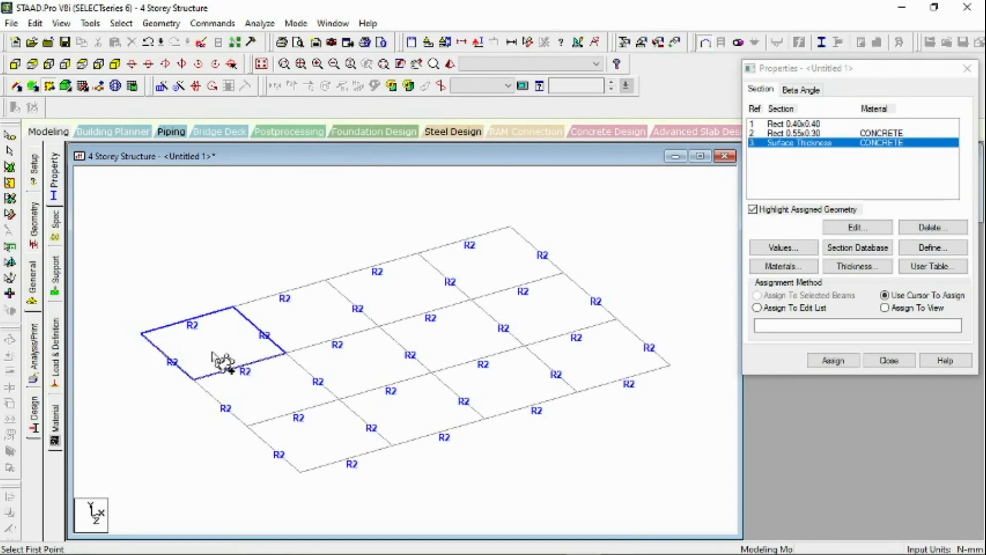
left_click(234, 307)
left_click(326, 281)
left_click(380, 326)
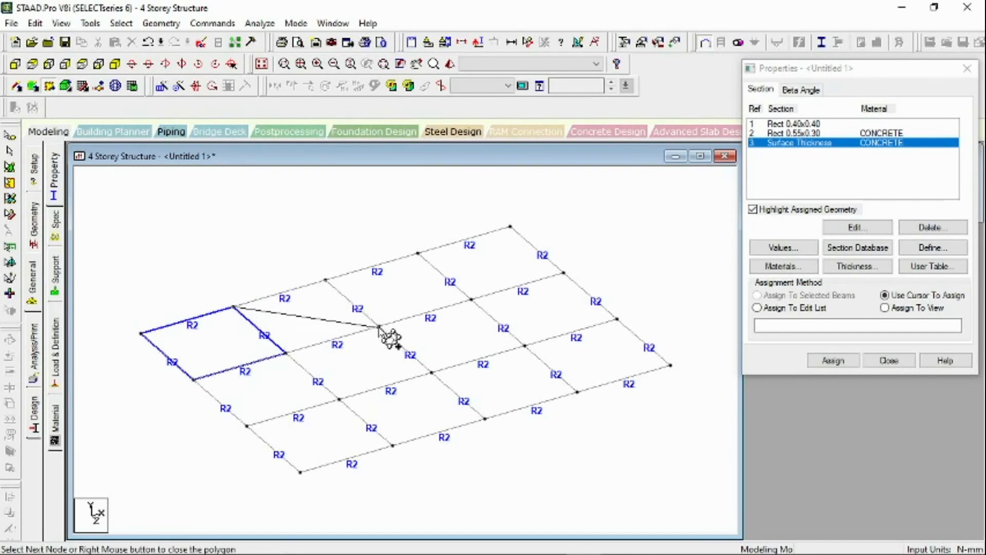
left_click(234, 307)
- Add surfaces to the remaining first-floor bays one by one, finishing with the front corner bay
left_click(327, 281)
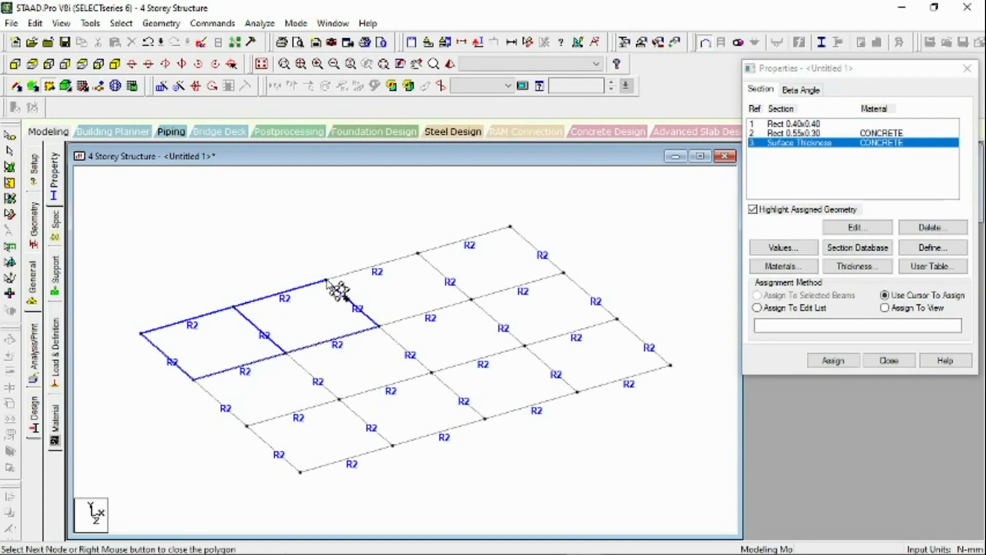
left_click(418, 253)
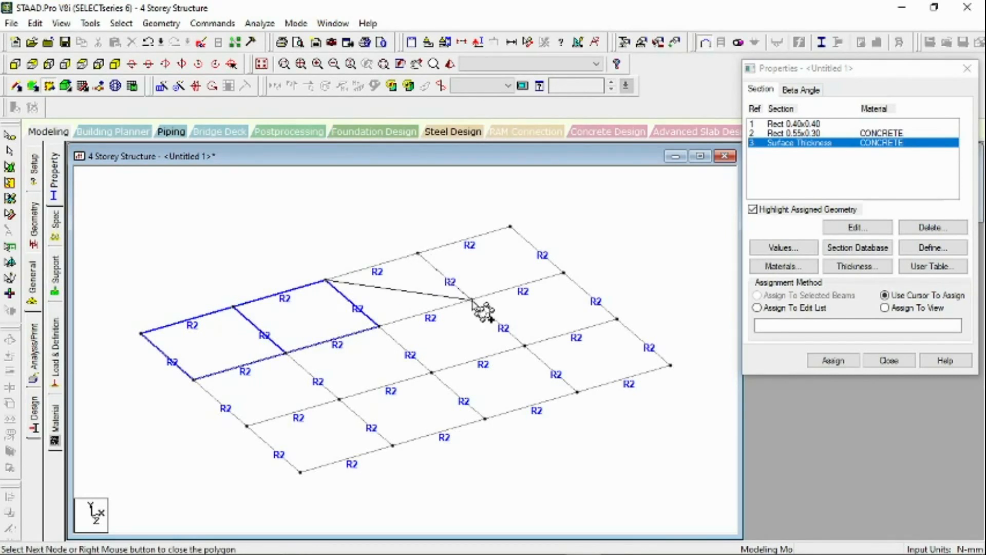
left_click(380, 326)
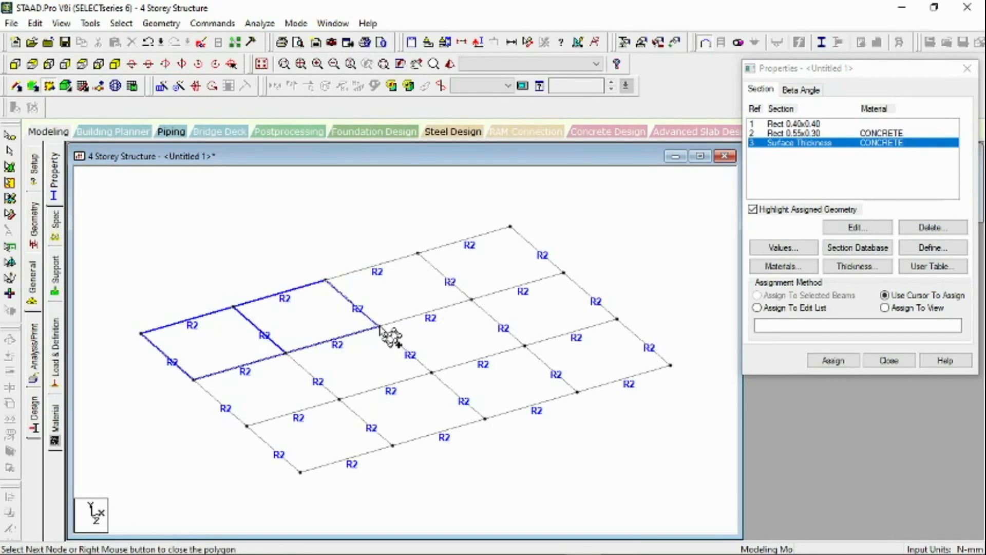
left_click(326, 281)
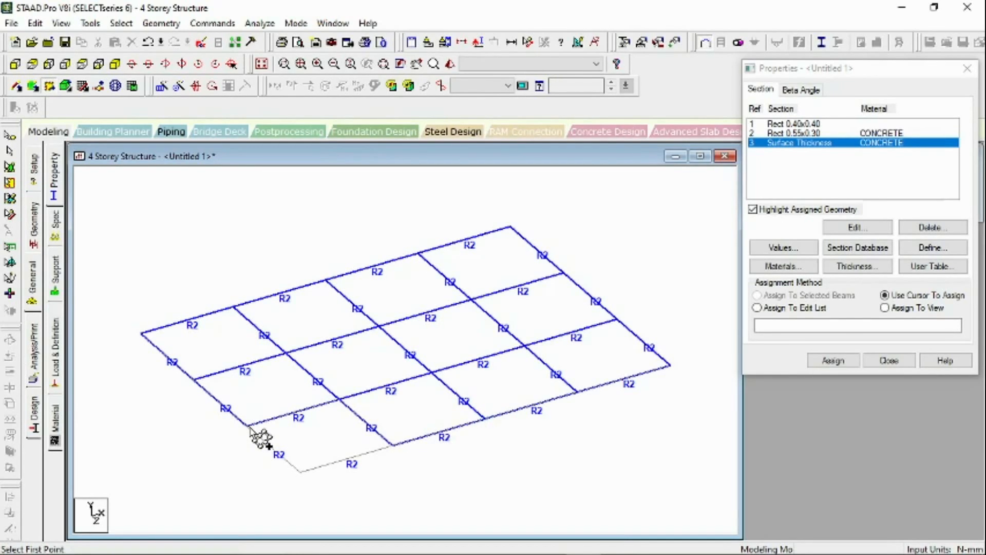
left_click(248, 426)
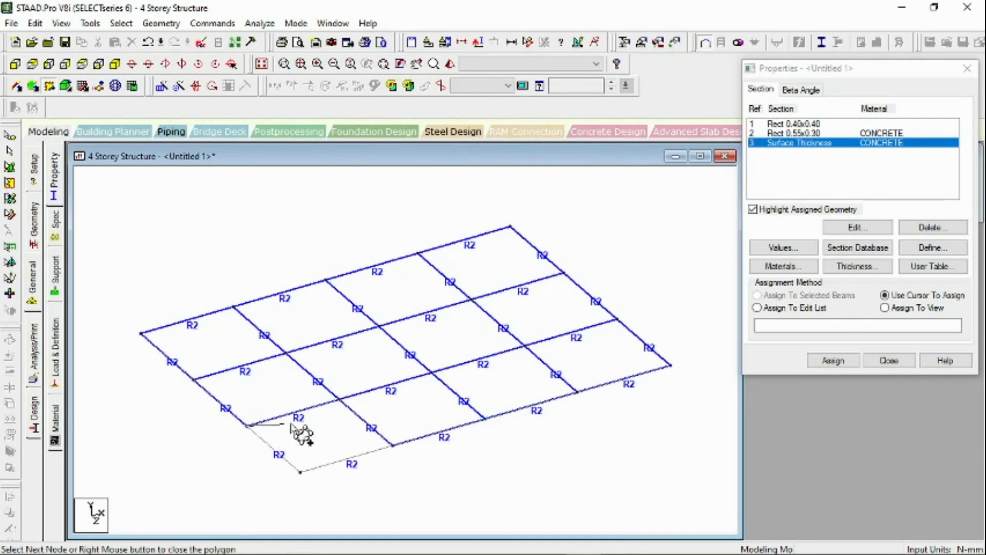
left_click(340, 399)
left_click(393, 445)
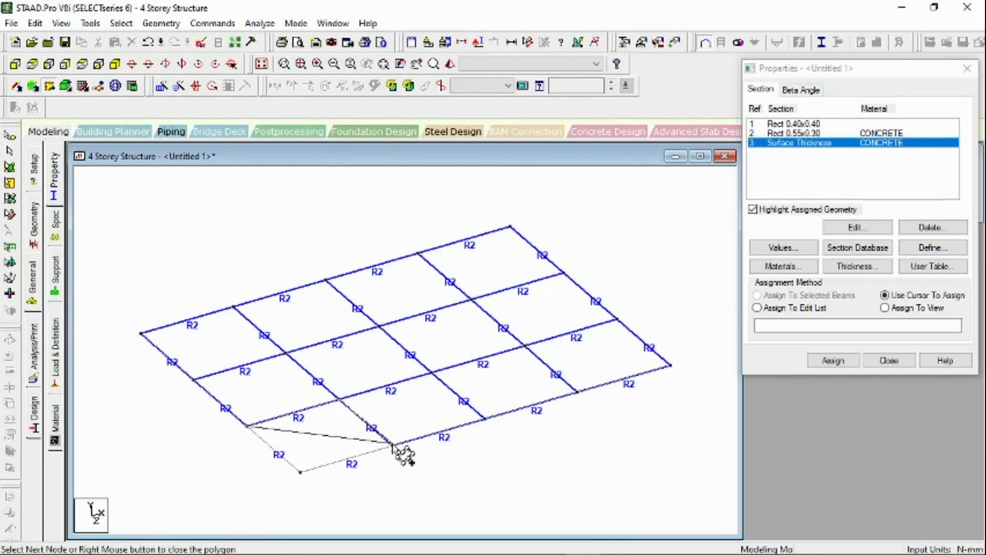
left_click(300, 472)
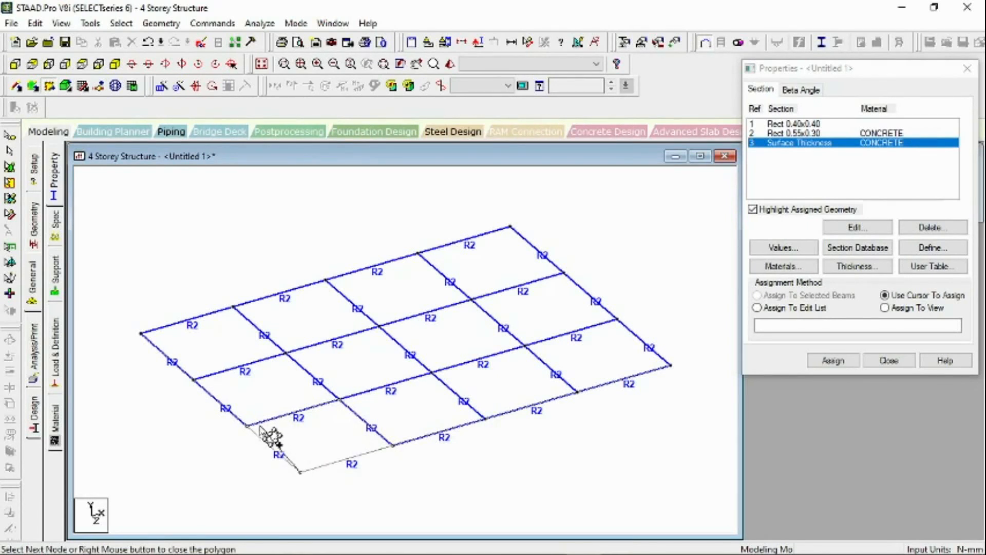
right_click(264, 440)
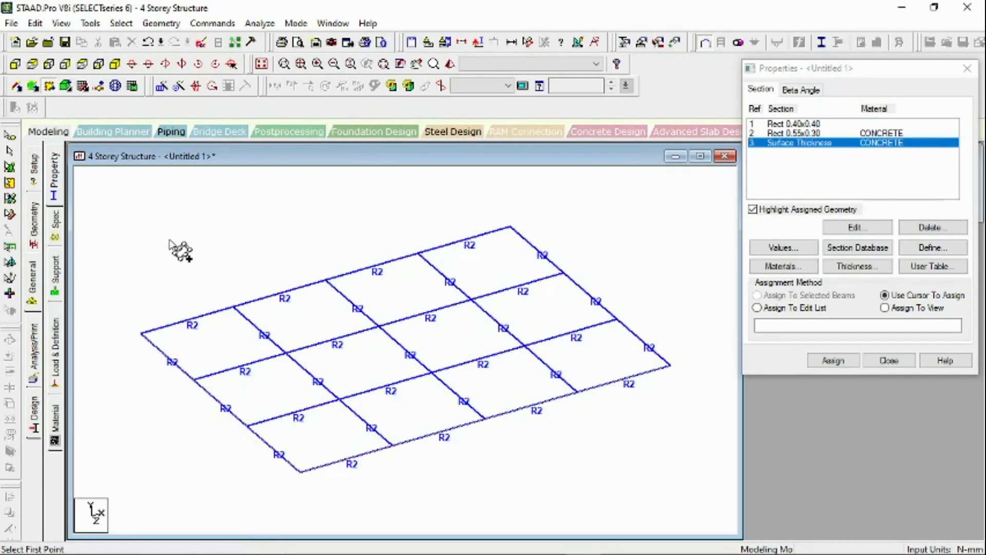
- Restore the whole structure, isolate the second-storey columns and floor beams in a new view in the active window, and show them isometrically
left_click(262, 64)
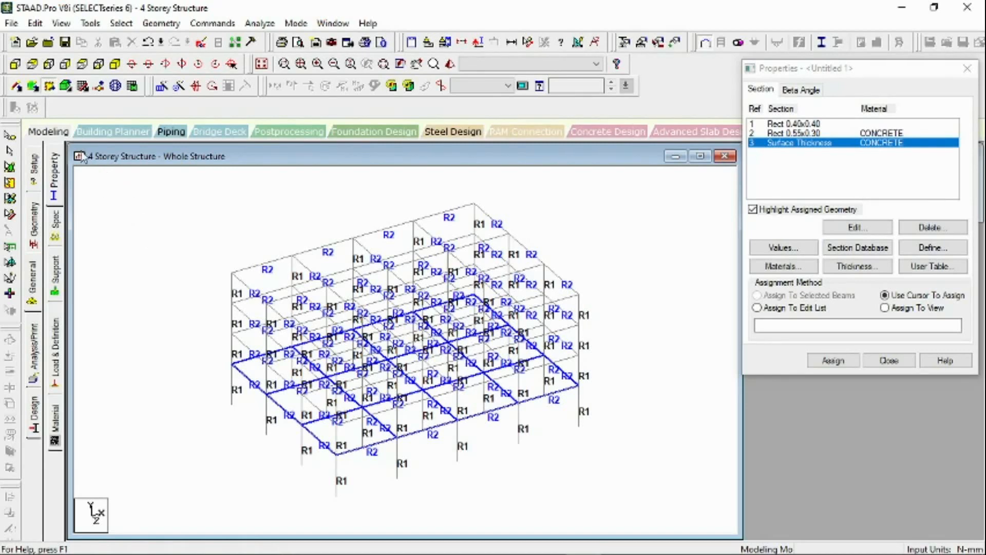
left_click(15, 65)
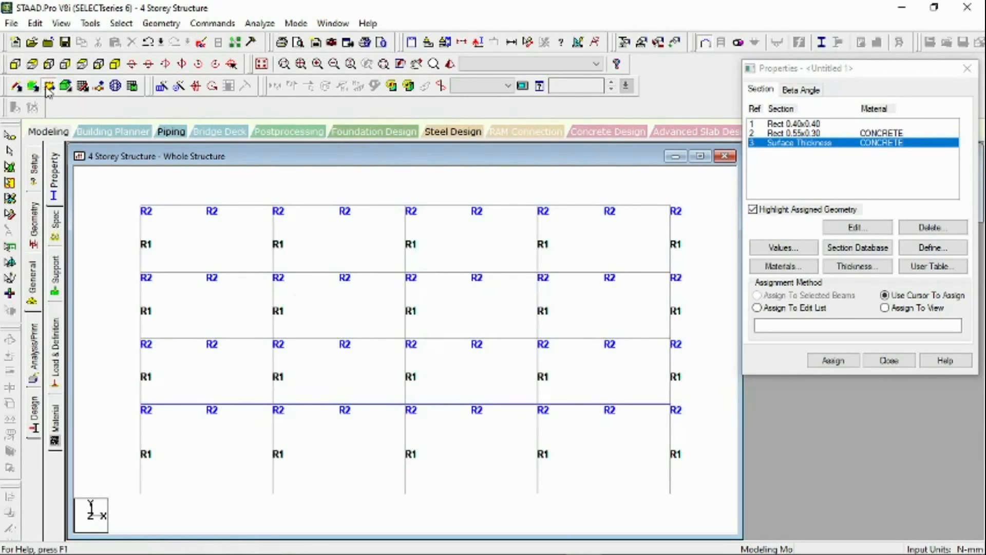
left_click_drag(707, 374, 123, 317)
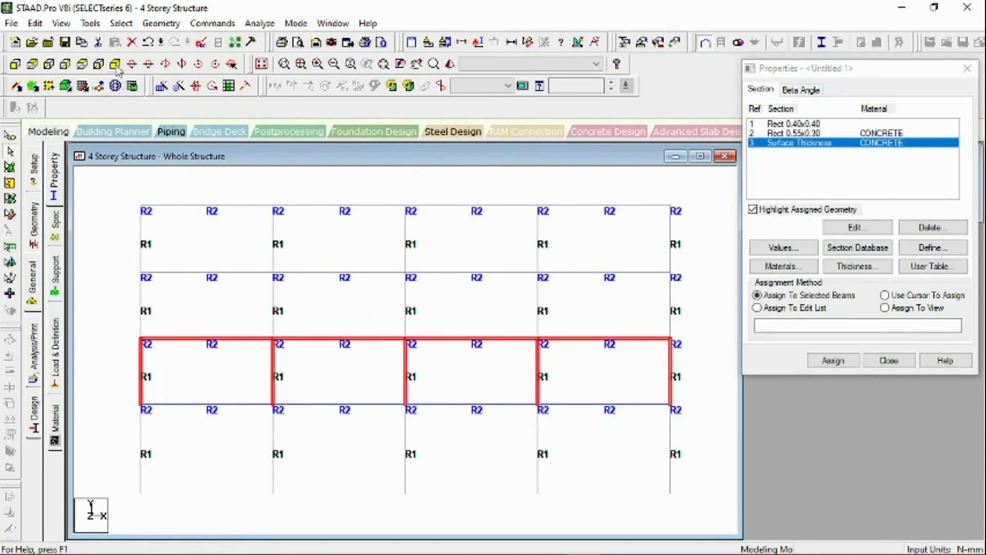
left_click(61, 24)
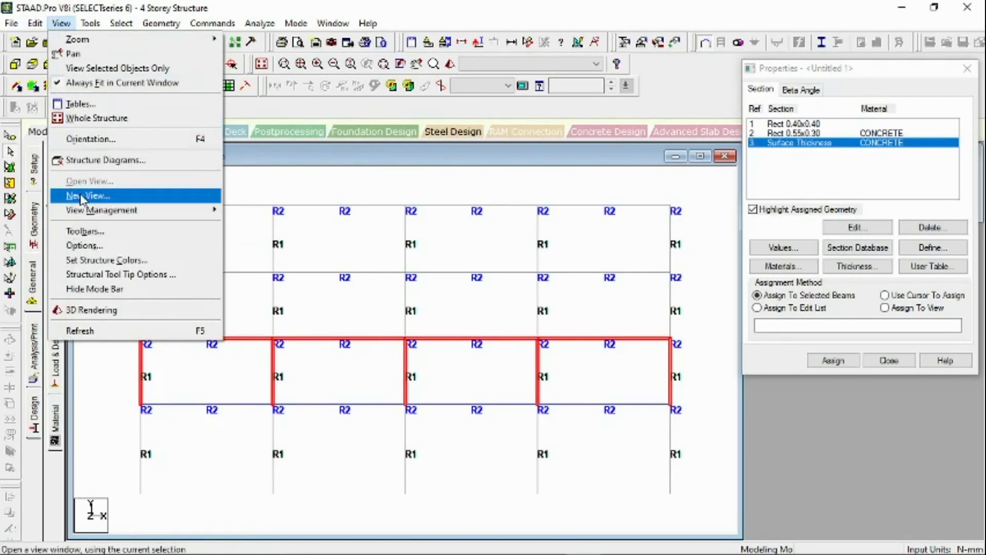
left_click(81, 198)
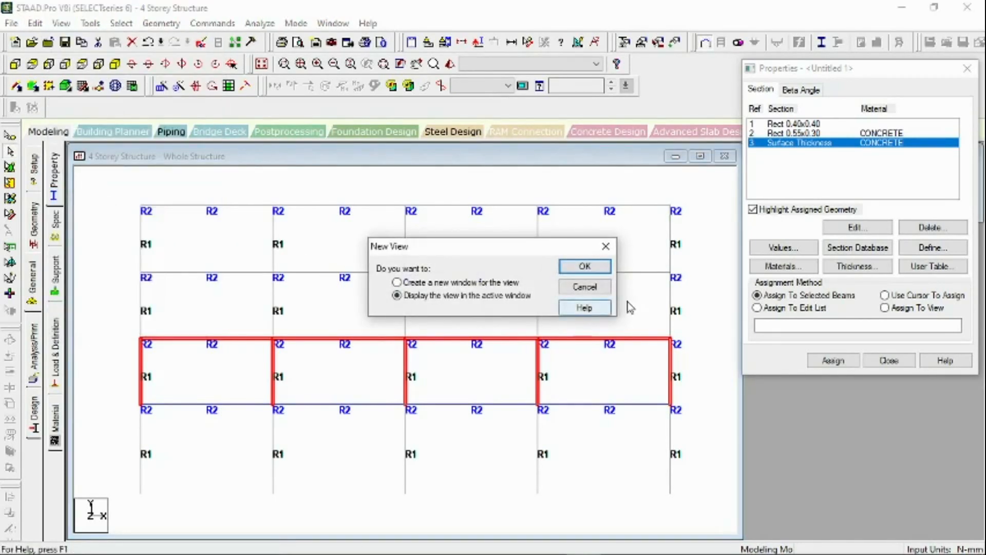
left_click(585, 266)
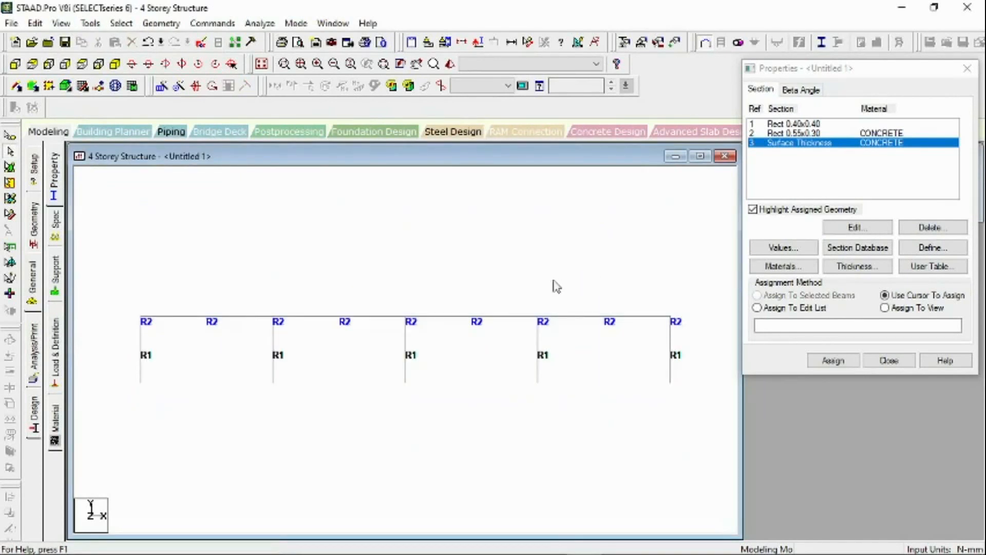
left_click(116, 64)
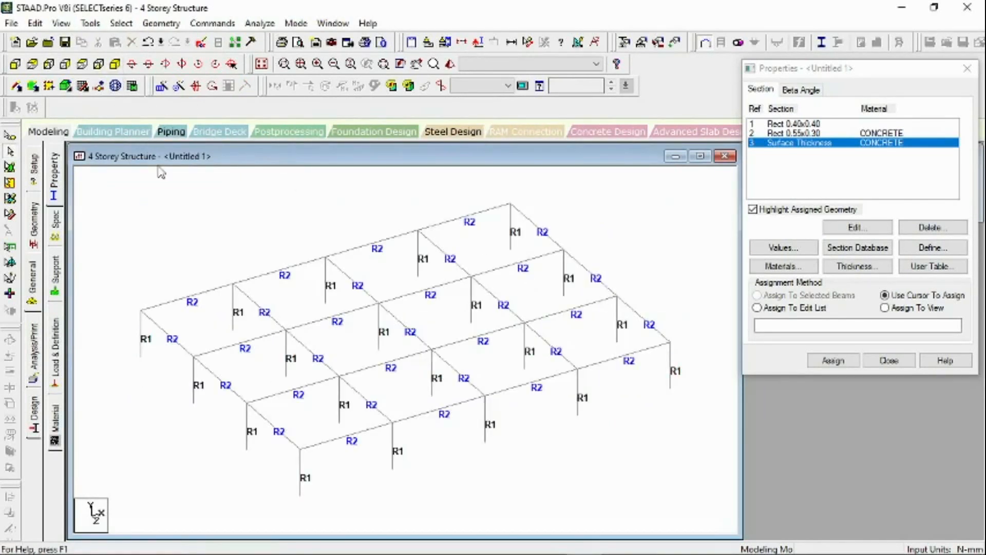
- Add surfaces to the second-floor bays through their corner nodes, starting at the rear corner and leaving only the front corner bay
left_click(49, 86)
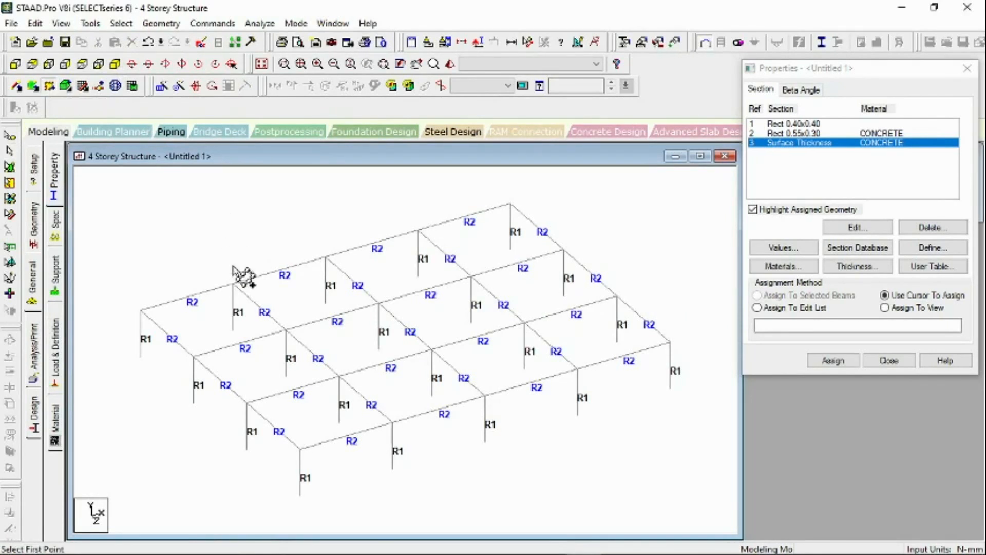
left_click(146, 313)
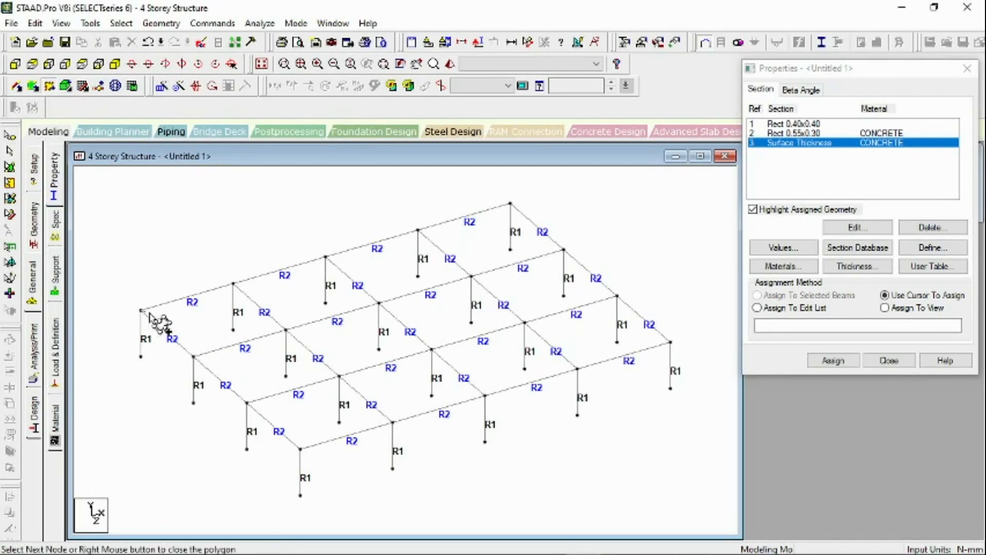
left_click(286, 329)
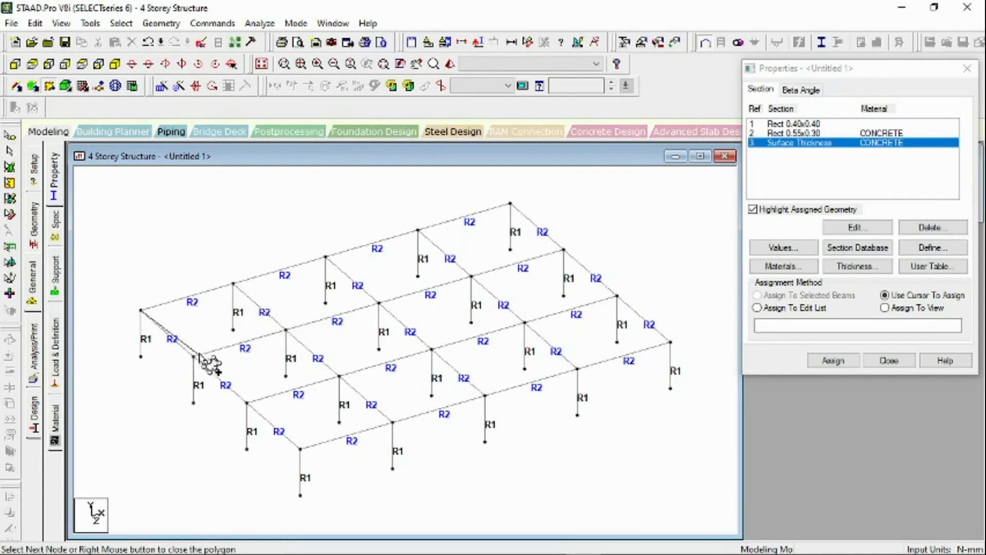
left_click(141, 311)
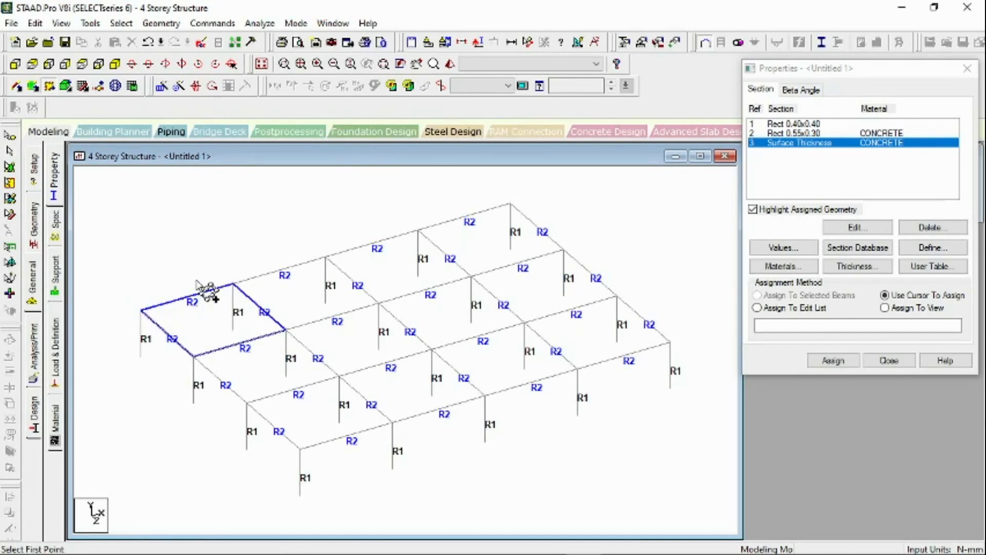
left_click(234, 284)
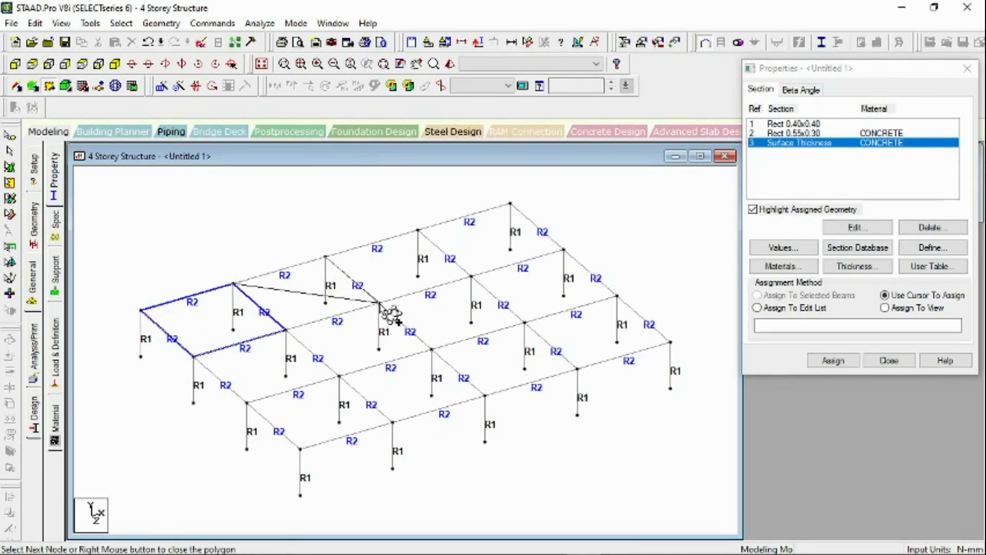
left_click(286, 330)
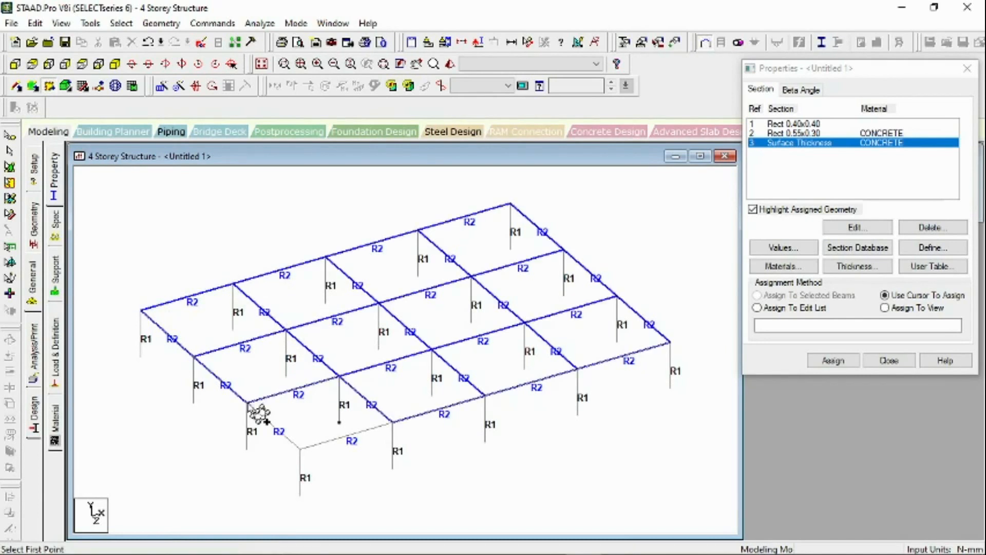
- Add the surface to the second floor's front corner bay and end surface creation
left_click(248, 403)
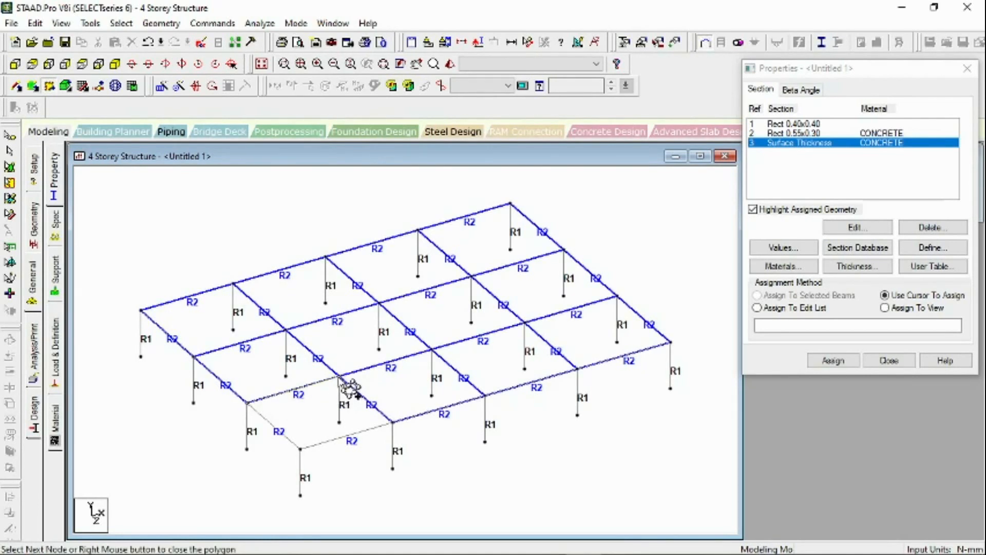
left_click(392, 423)
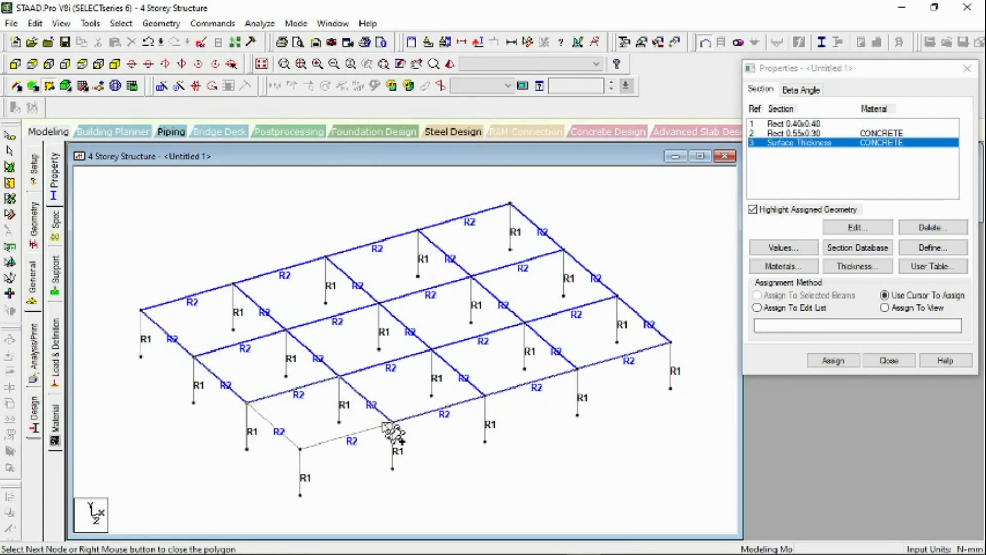
left_click(301, 450)
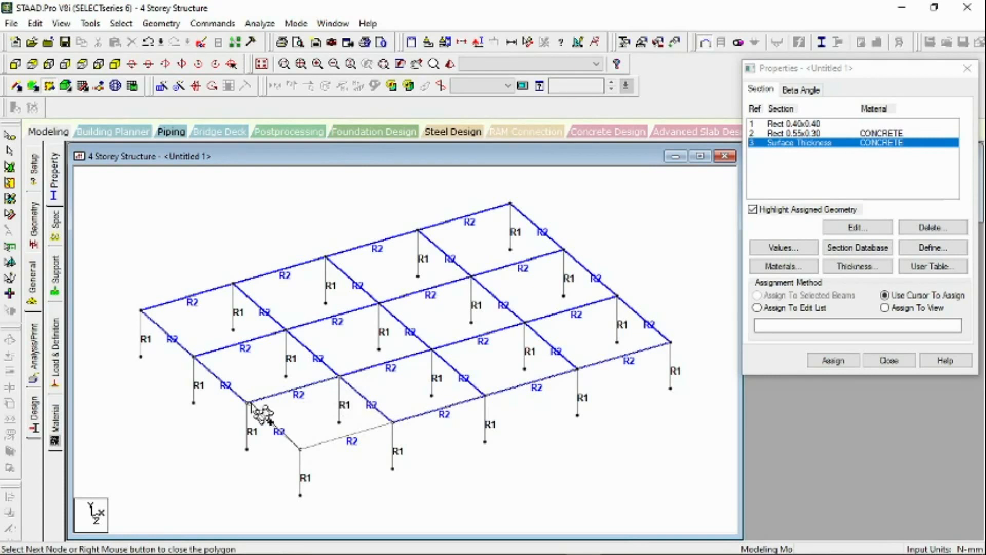
left_click(248, 403)
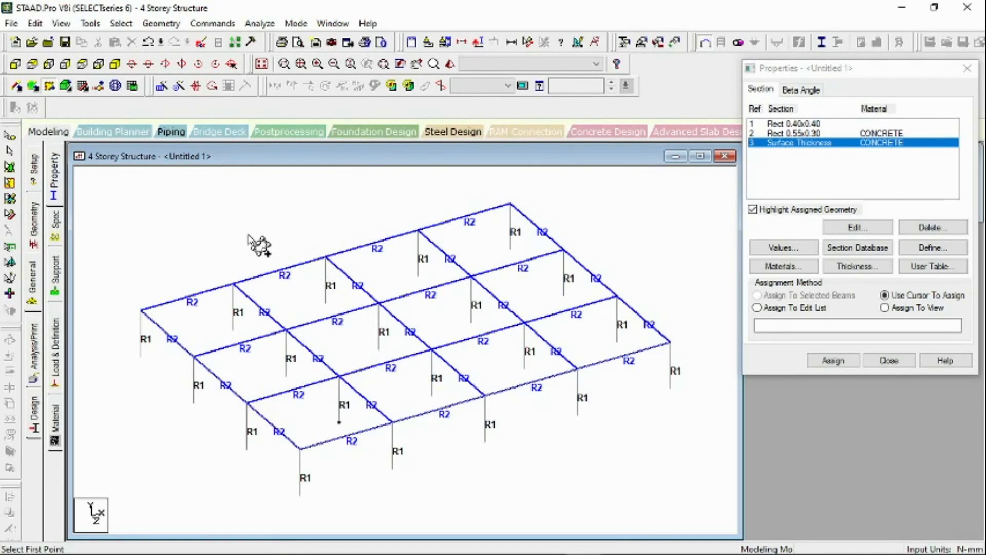
key("Escape")
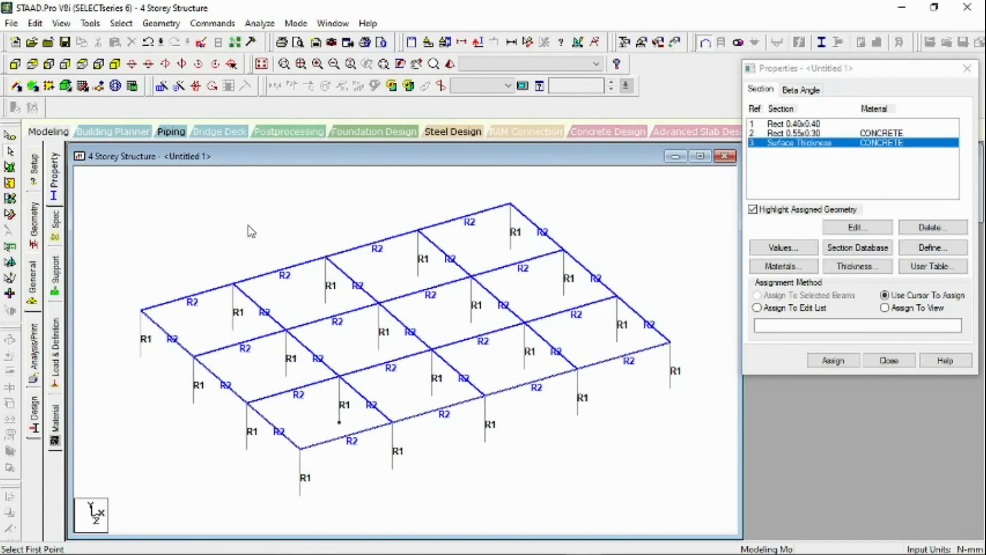
- Restore the whole structure, isolate the third-floor beams in a new view, and show them isometrically
left_click(262, 64)
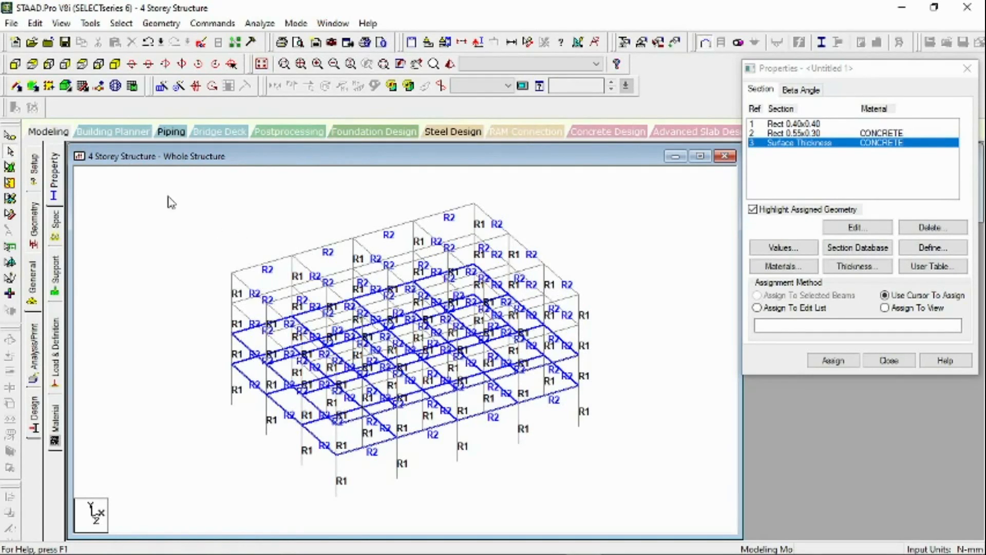
left_click(15, 64)
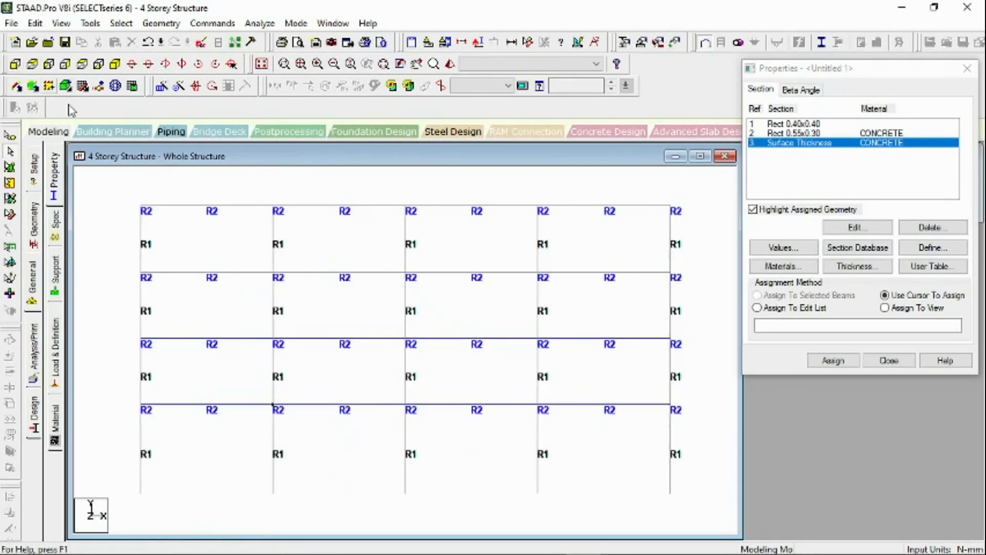
left_click_drag(702, 300, 137, 252)
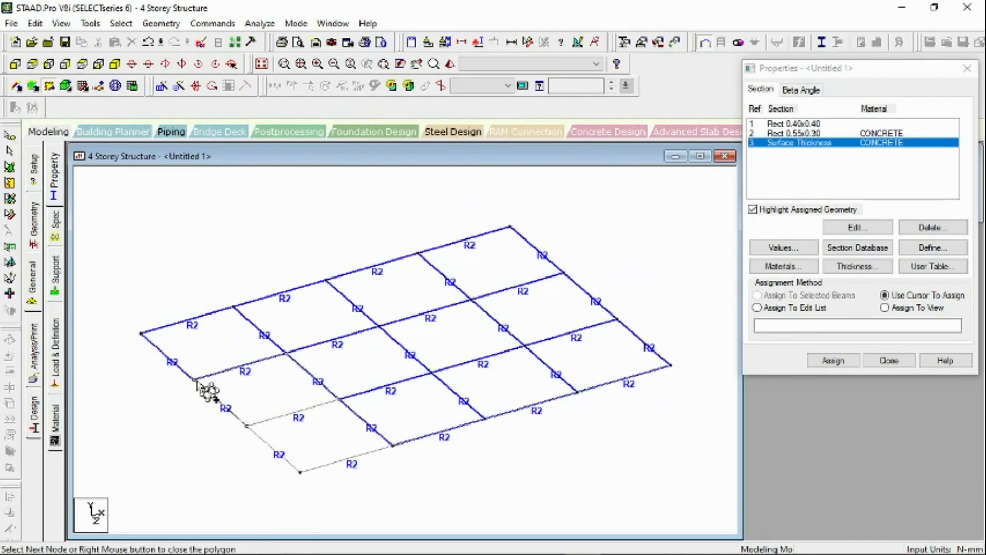
- Add surfaces to the last two third-floor bays at the front corner through their corner nodes, and end surface creation
left_click(248, 426)
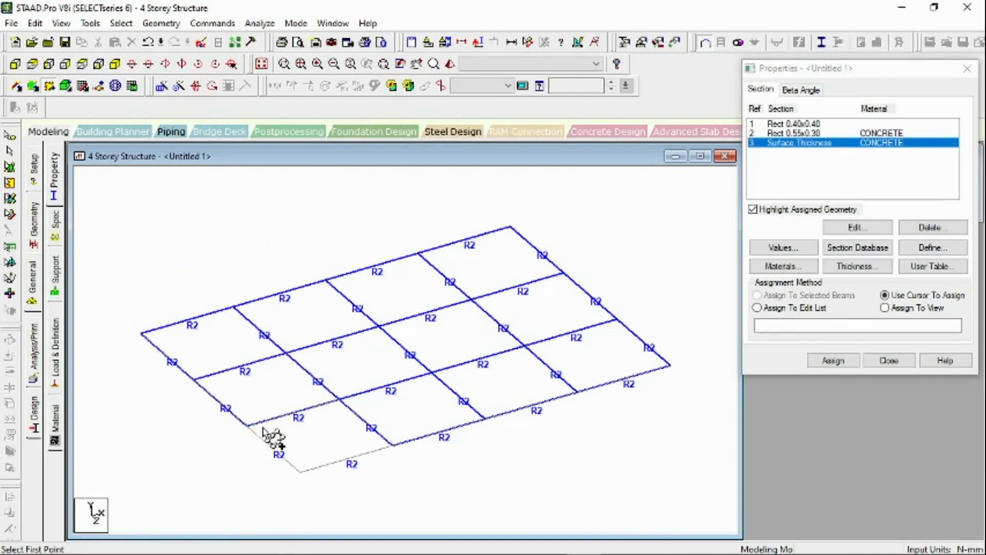
left_click(339, 399)
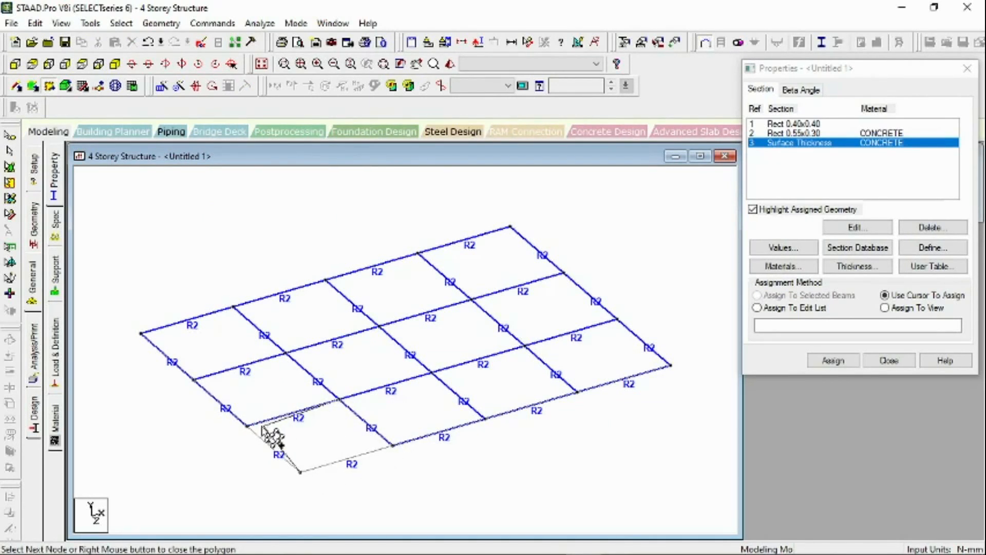
left_click(339, 399)
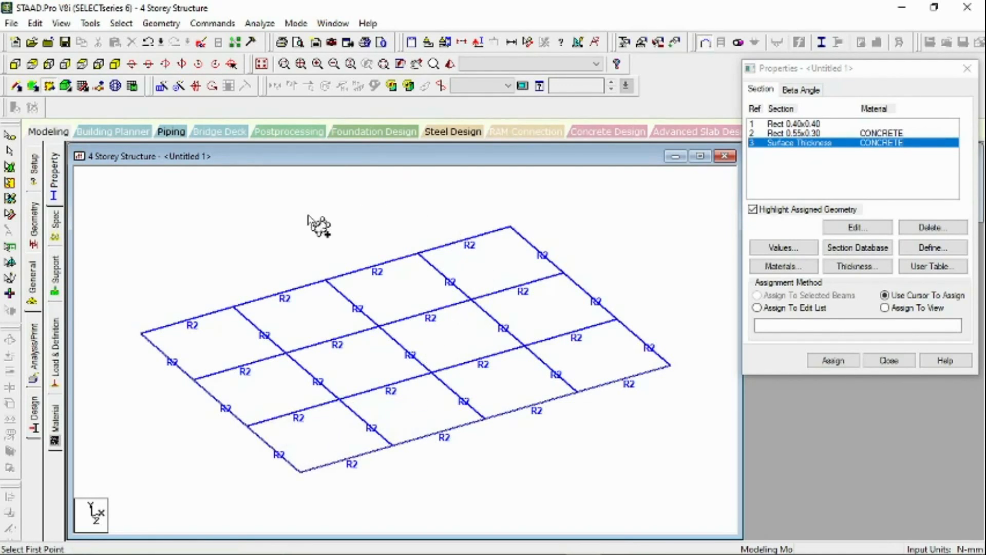
key("Escape")
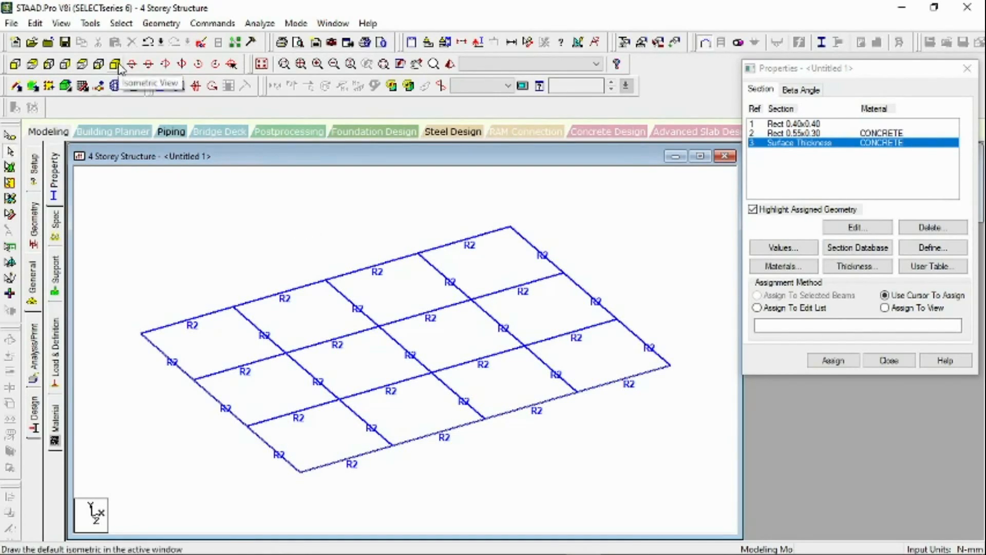
- Restore the whole structure, select all of it, and assign the concrete surface thickness property to the selected surfaces
left_click(262, 65)
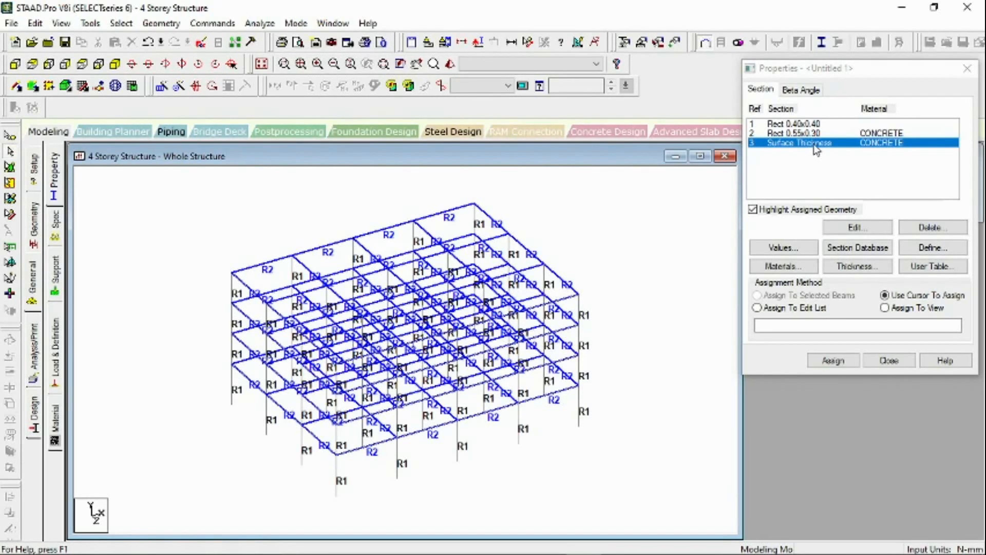
left_click(33, 85)
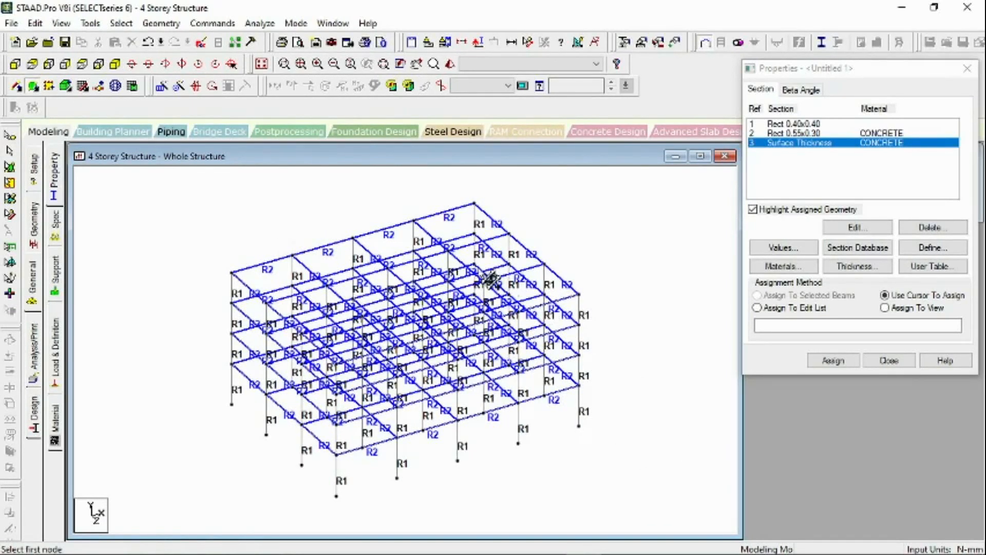
left_click(37, 88)
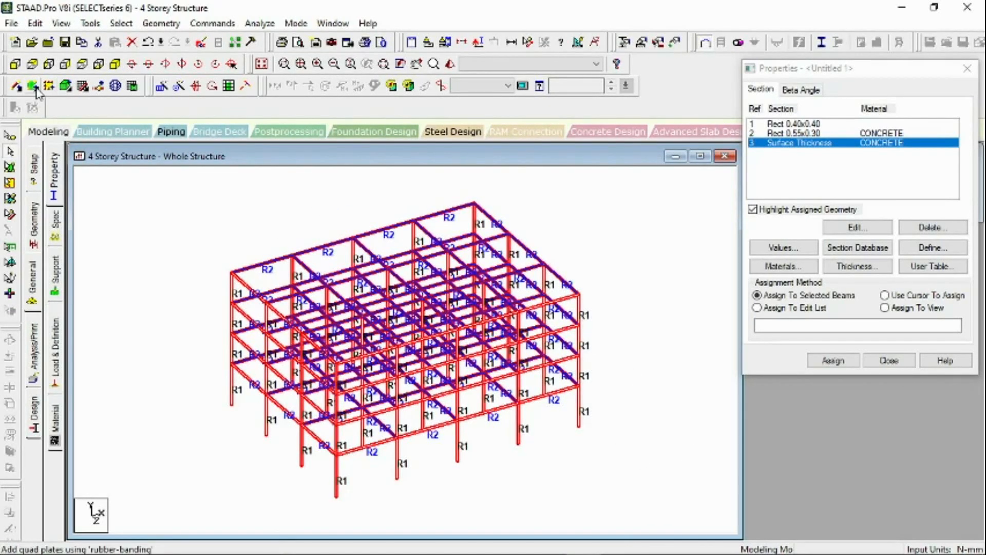
left_click(35, 88)
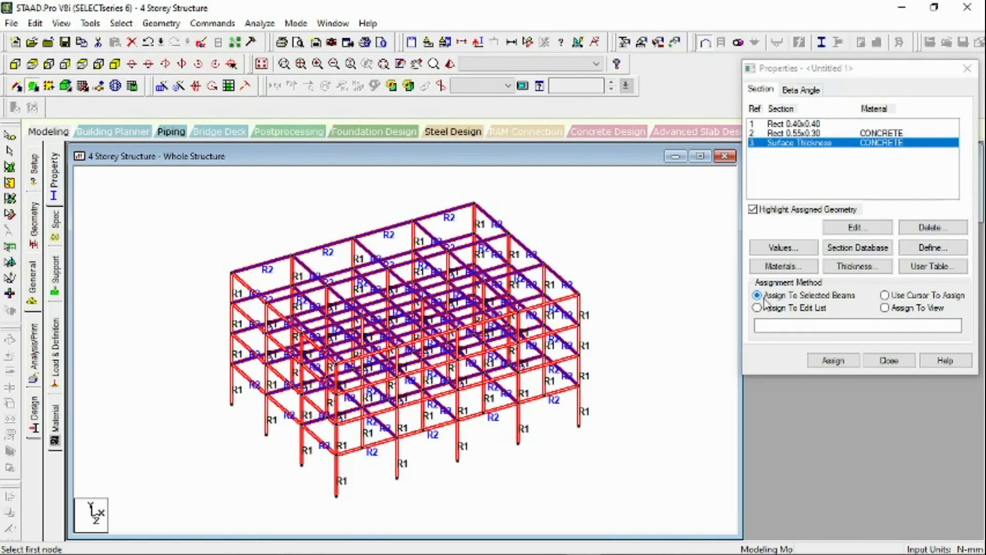
left_click(837, 362)
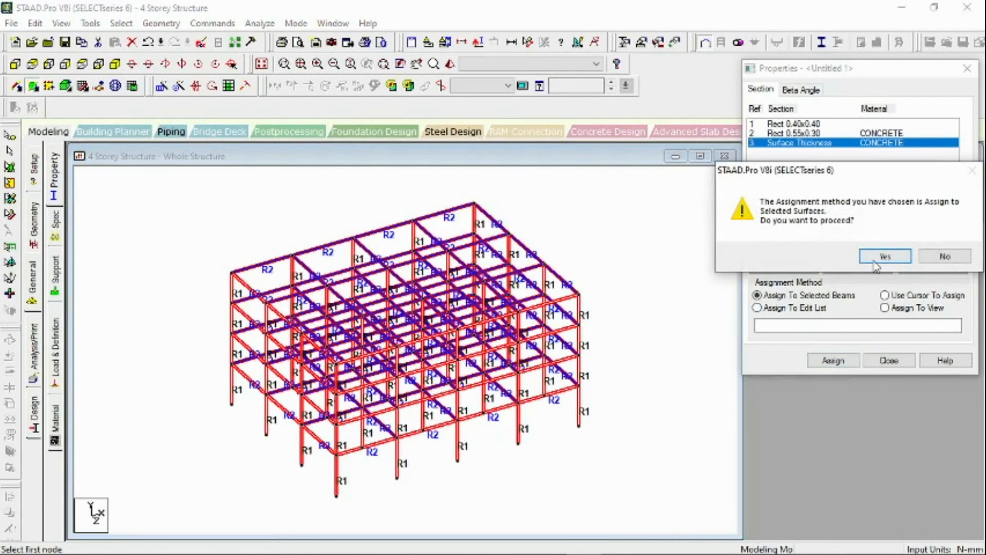
left_click(885, 255)
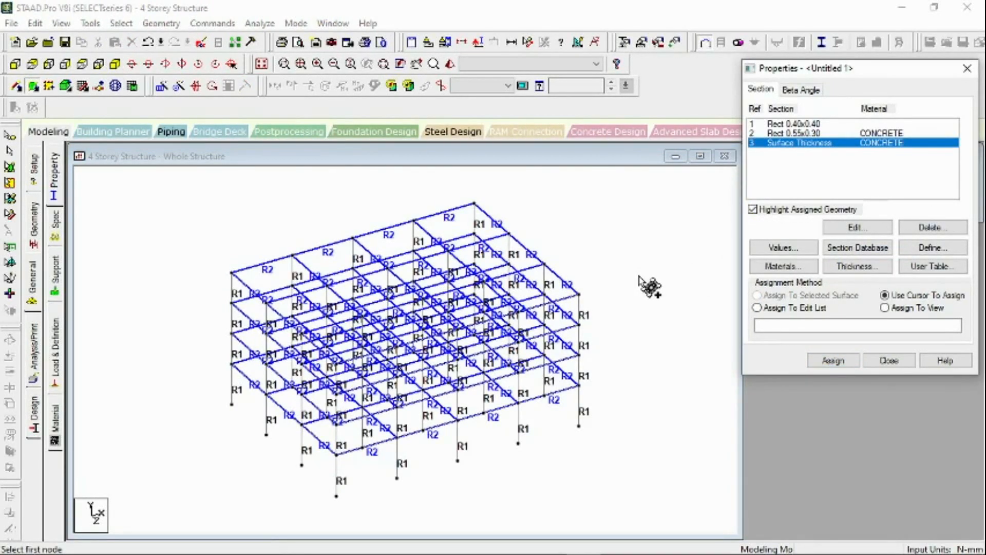
key("Escape")
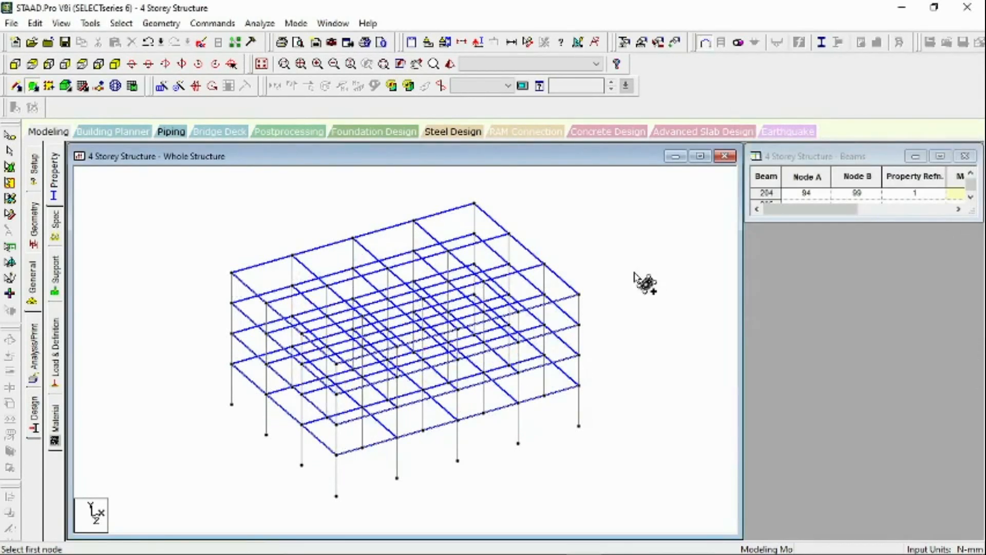
- Render the whole structure in 3D, enlarge and orbit it to check the floor surfaces, and close the rendered view
left_click(450, 65)
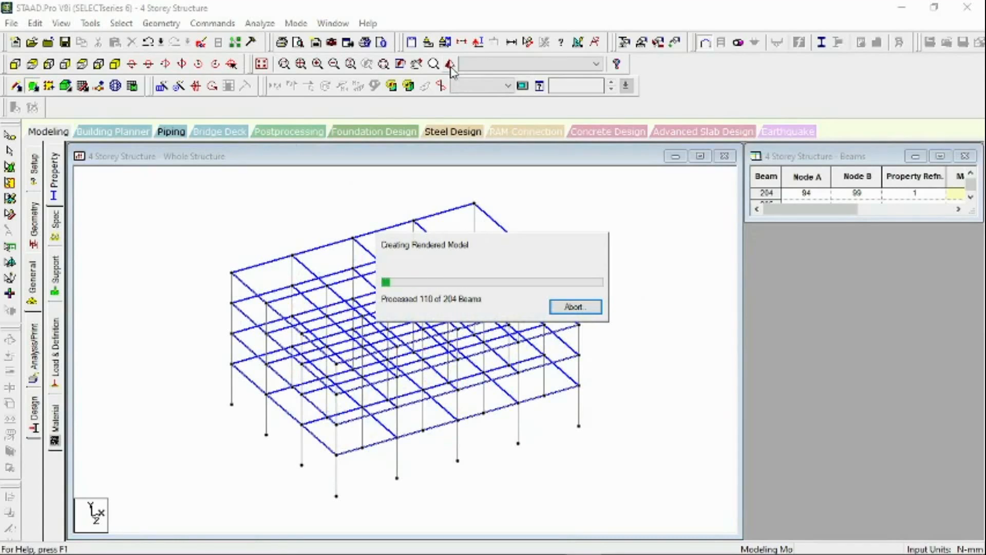
left_click_drag(528, 293, 400, 159)
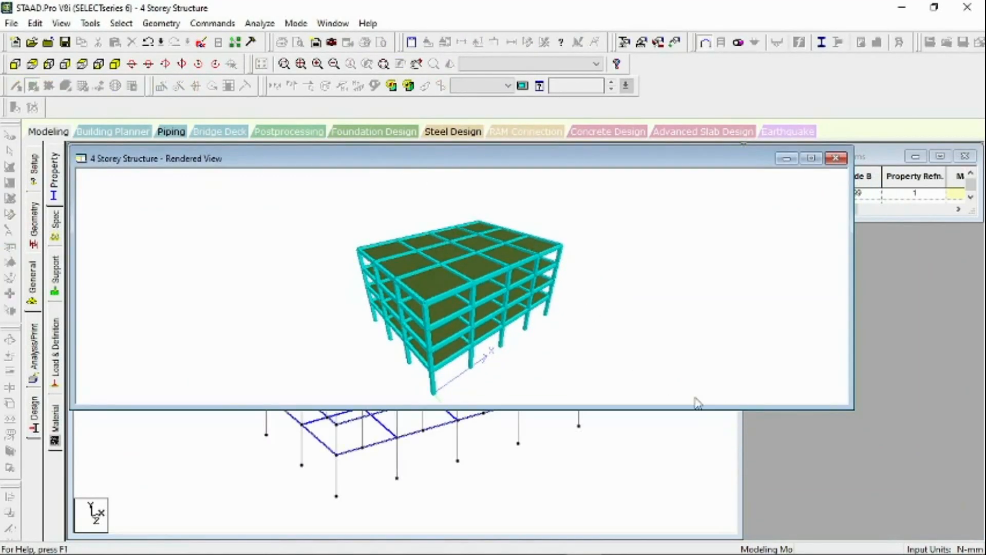
left_click_drag(845, 406, 833, 537)
left_click_drag(531, 430, 549, 361)
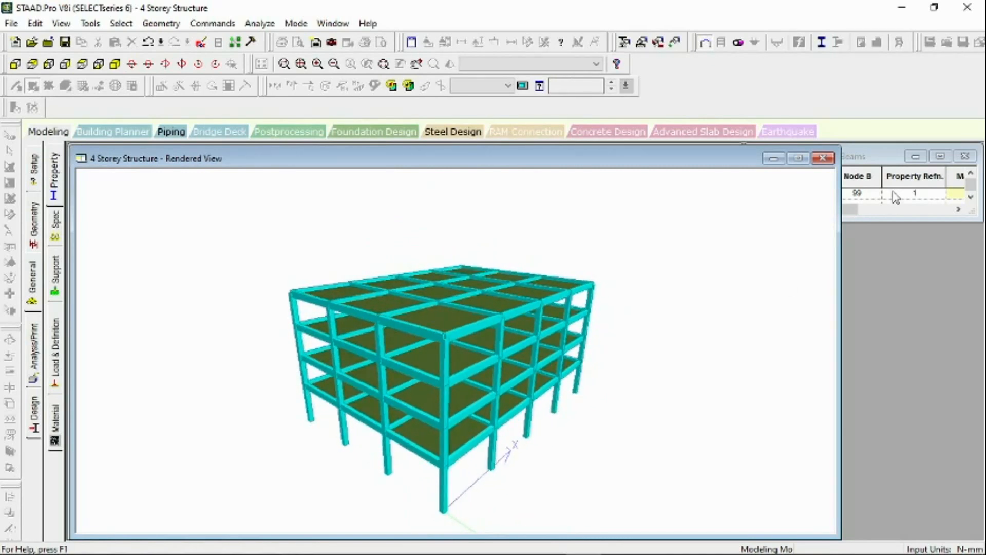
left_click(823, 159)
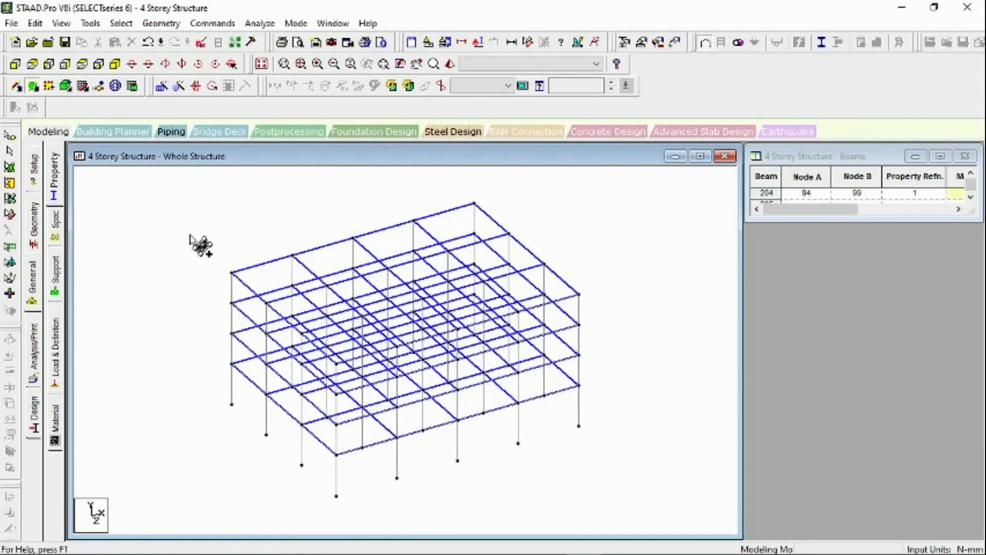
- Create a fixed support definition with all translations and rotations restrained
left_click(55, 275)
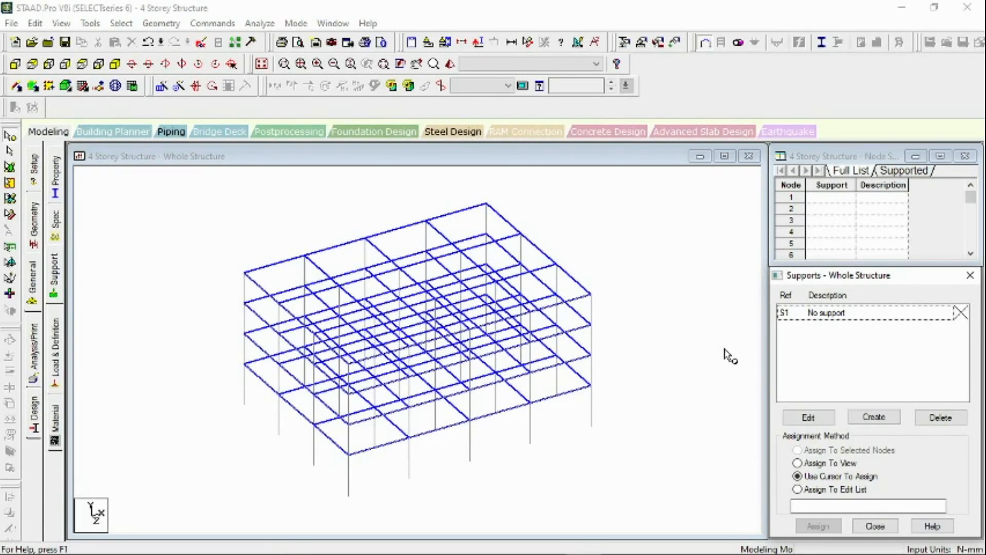
left_click(882, 423)
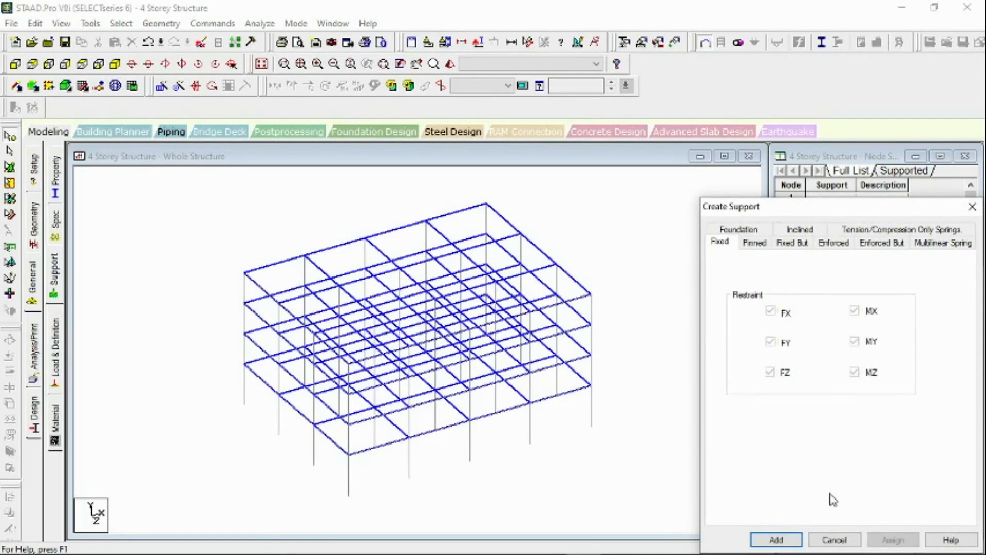
left_click(777, 540)
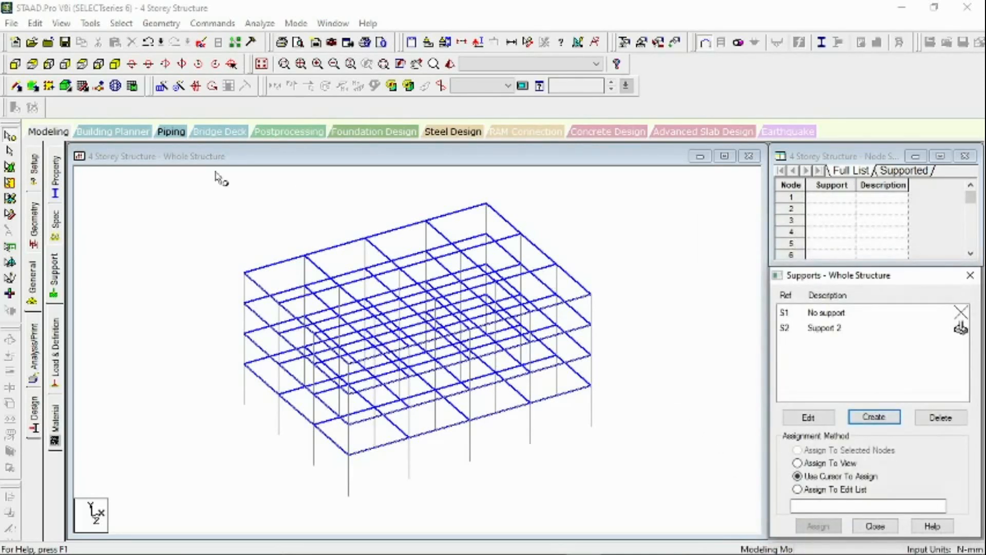
- Assign the fixed support to all column base nodes, selecting them together in the front view, and show the structure isometrically
left_click(15, 66)
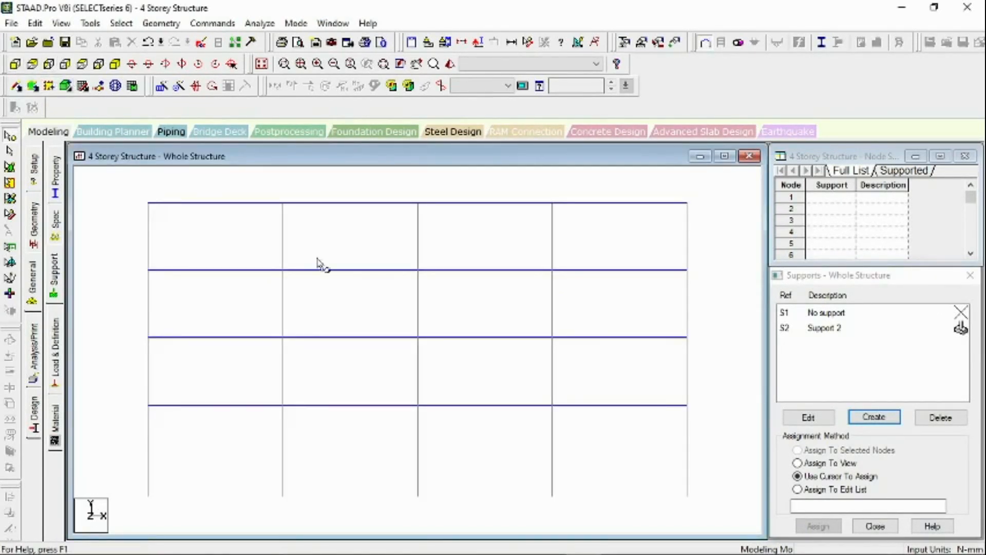
left_click(844, 328)
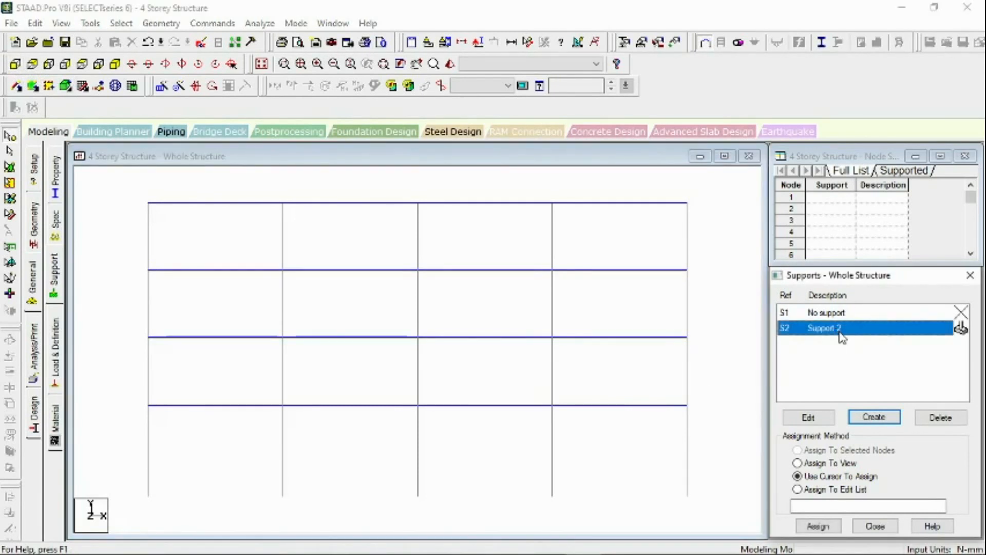
left_click_drag(713, 512, 133, 485)
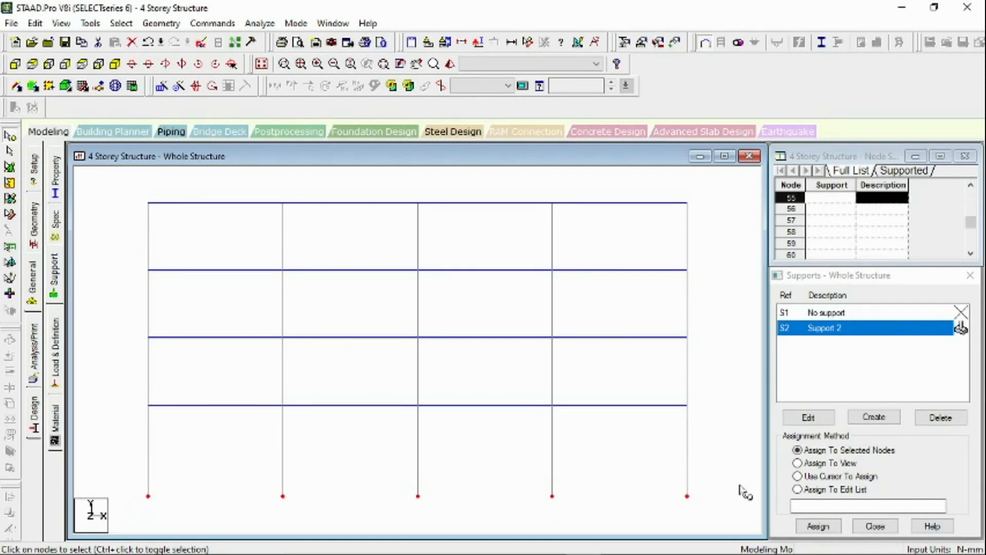
left_click(819, 527)
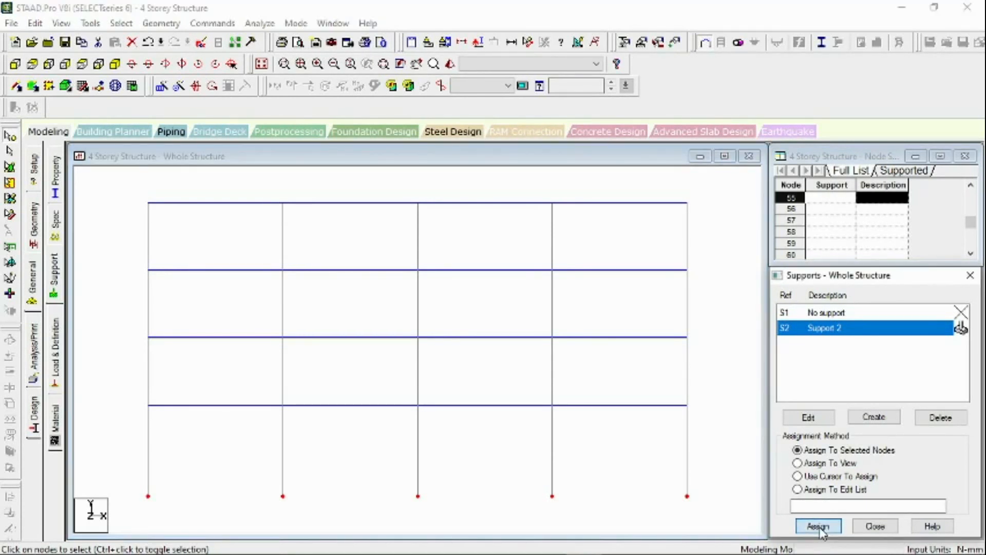
left_click(885, 441)
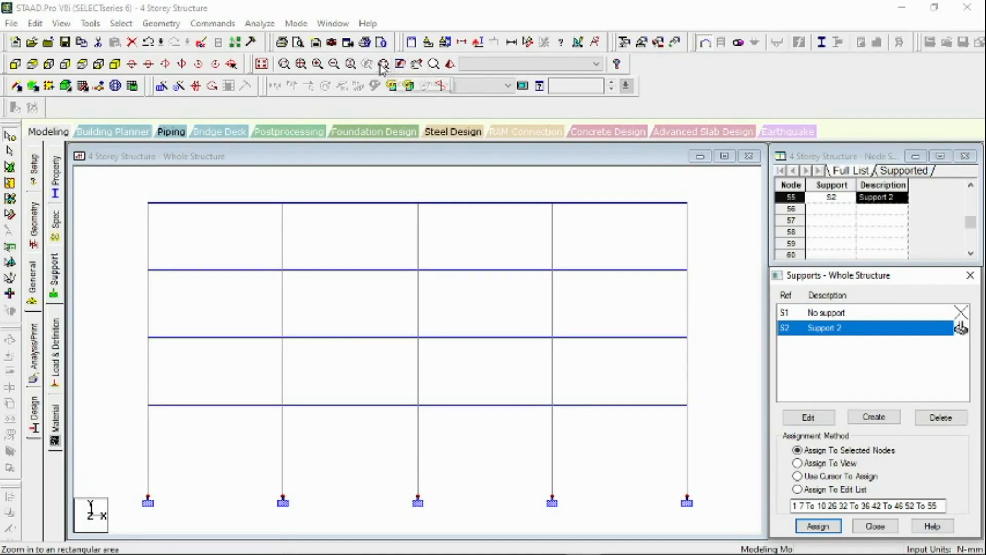
left_click(123, 69)
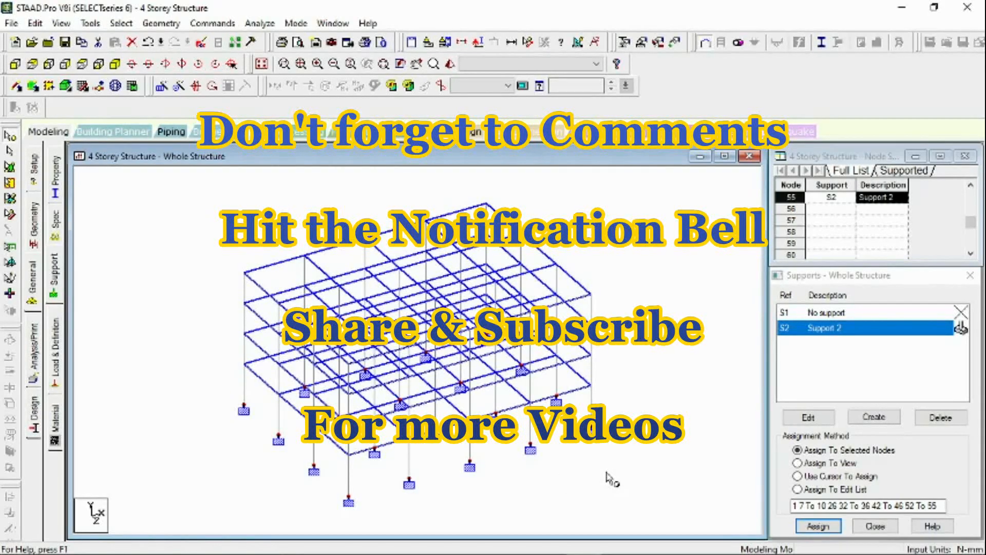
mouse_move(581, 548)
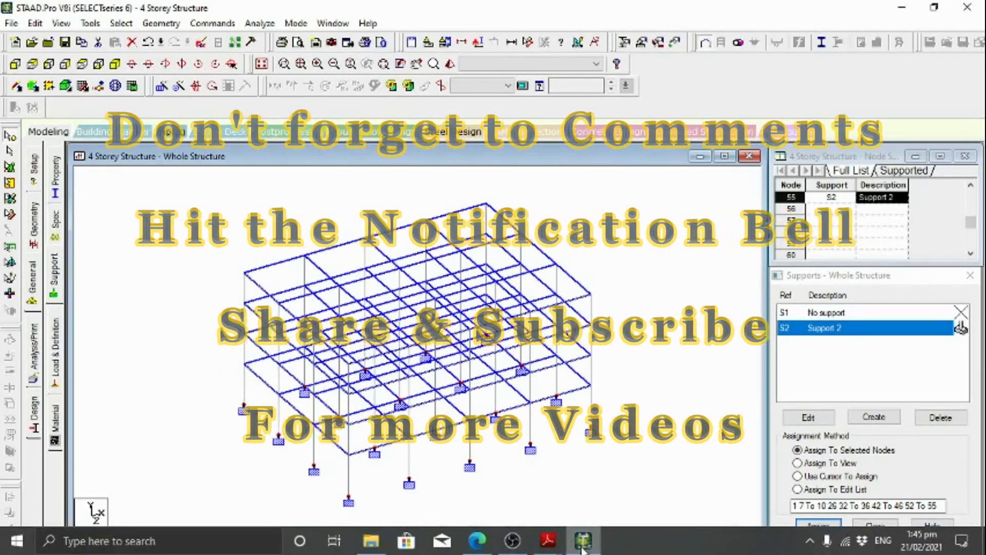